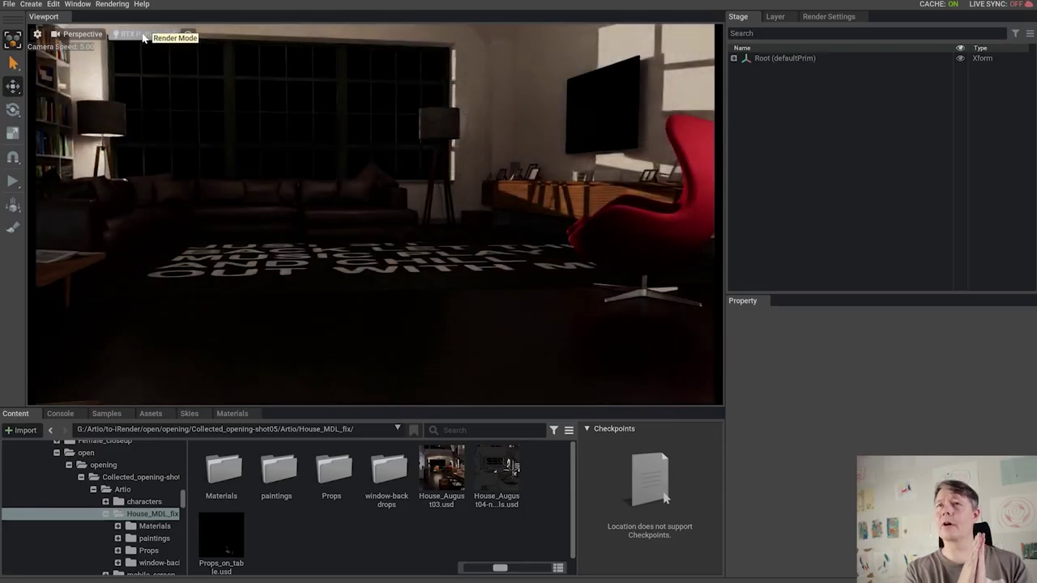
- Switch the viewport to RTX Real-Time rendering and tour the living room, staircase and dining area
left_click(184, 43)
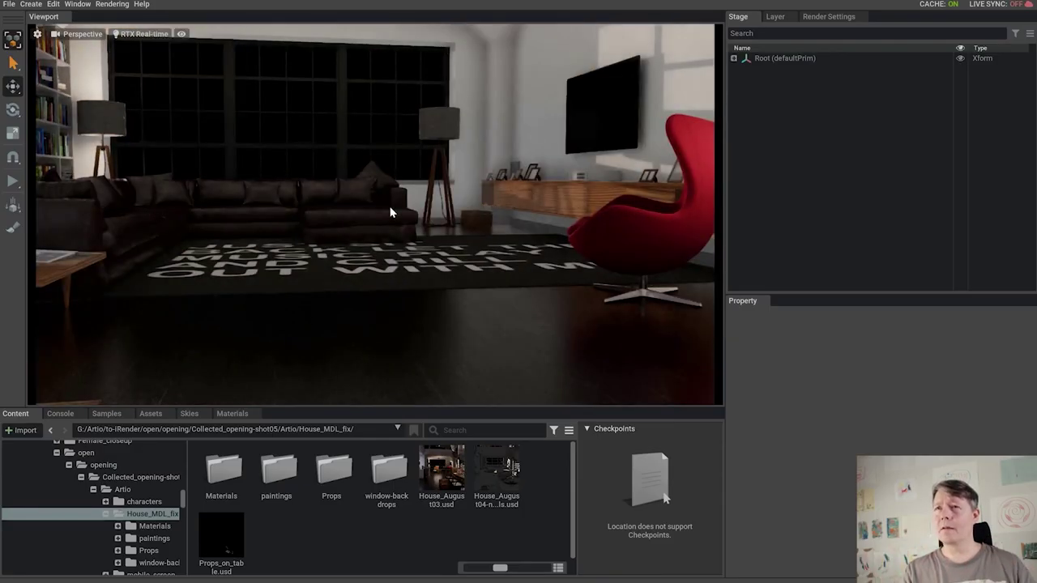
right_click_drag(438, 266, 444, 183)
scroll(442, 187, "down", 5)
right_click_drag(410, 214, 242, 220)
right_click_drag(173, 212, 131, 217)
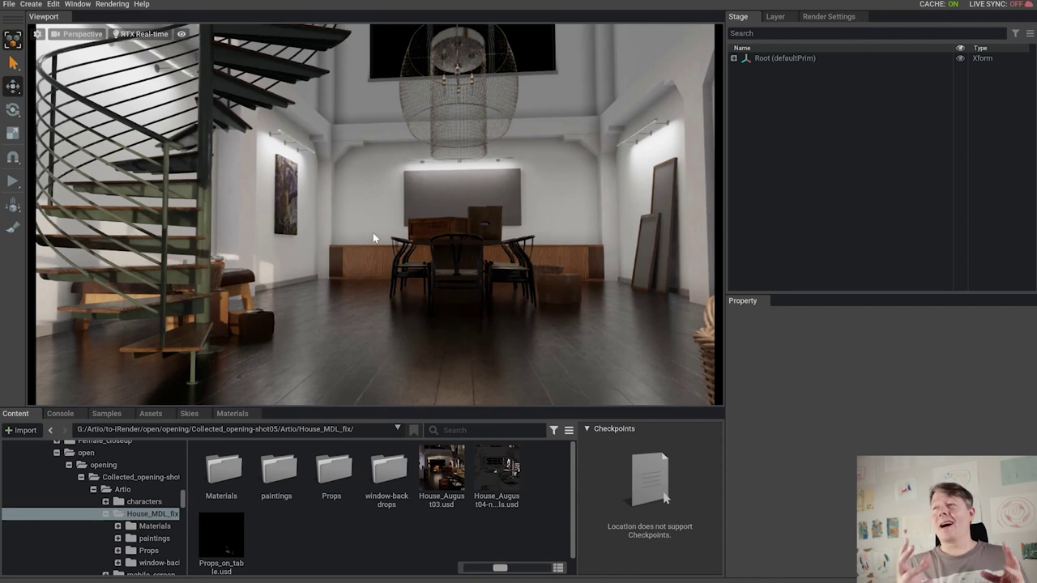
scroll(373, 232, "up", 2)
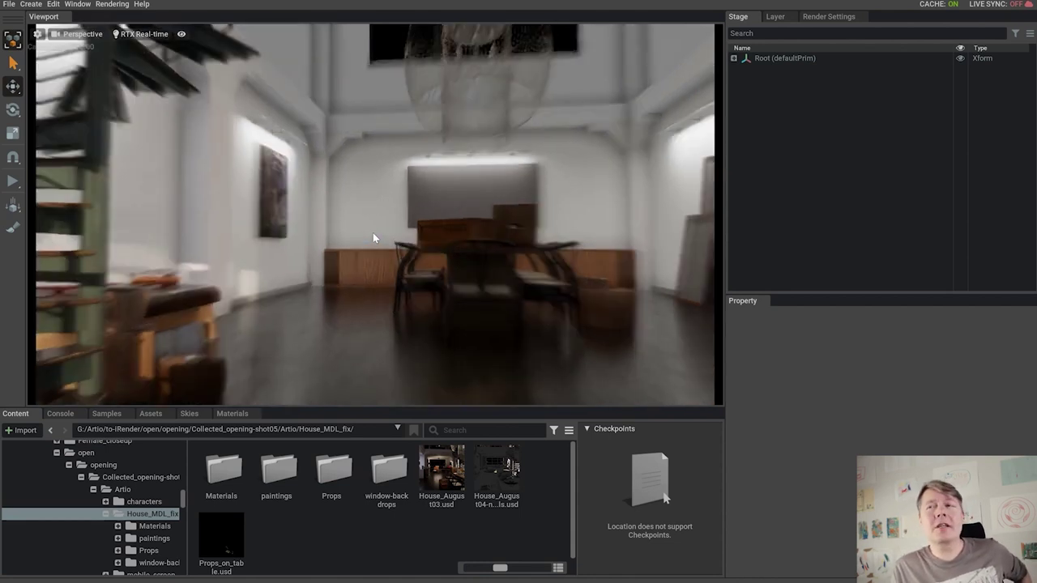
scroll(372, 232, "up", 3)
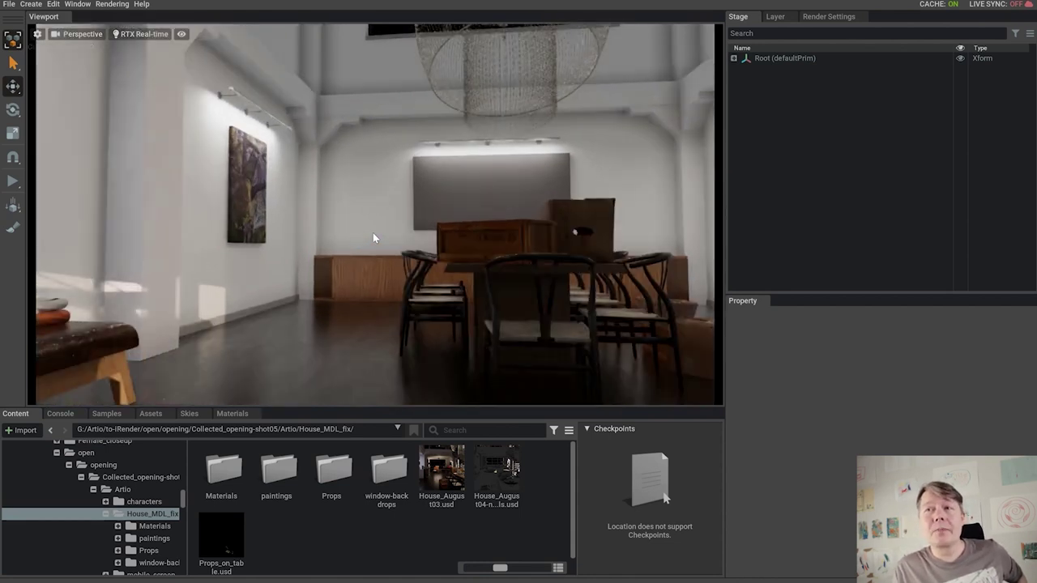
scroll(373, 232, "up", 3)
mouse_move(377, 229)
right_mouse_down()
mouse_move(279, 267)
mouse_move(172, 228)
mouse_move(20, 204)
right_mouse_up()
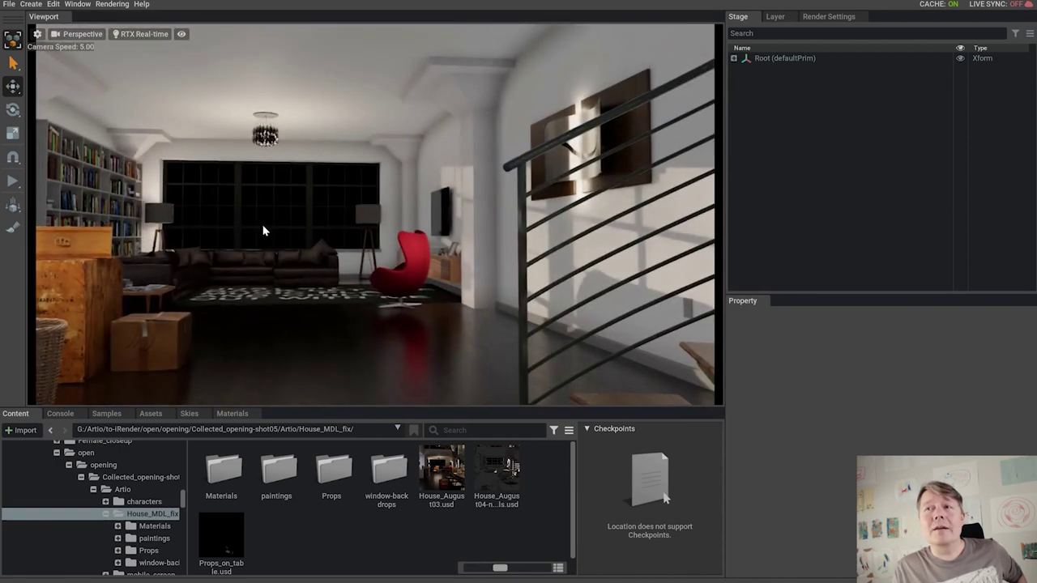
- Turn on the display of lights by type in the viewport while viewing the kitchen
key("s")
right_click_drag(262, 231, 223, 227)
key("a")
left_click(180, 33)
mouse_move(235, 66)
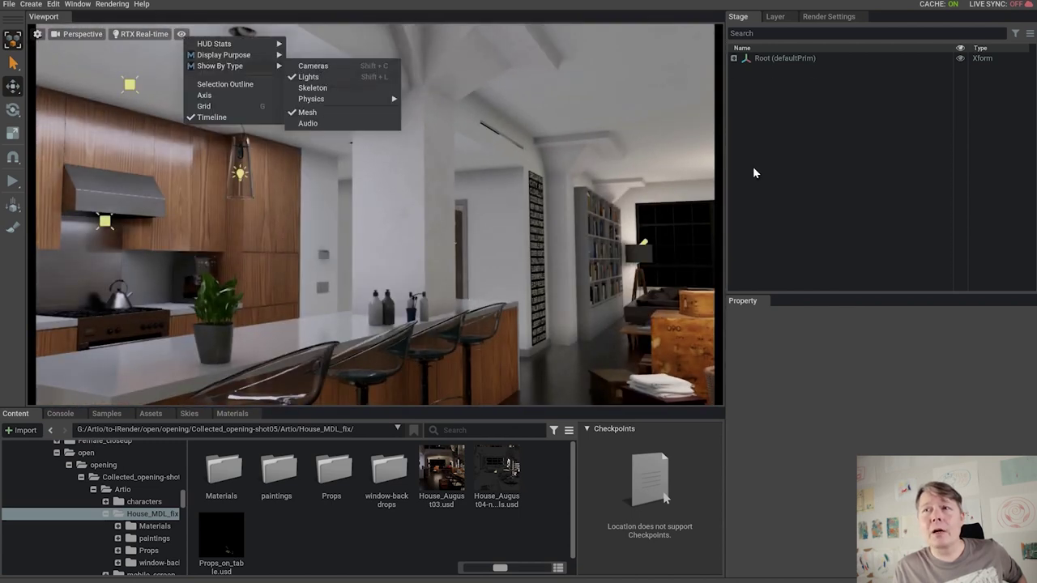
- Select the sun distant light in the living area to show its properties
right_click_drag(485, 230, 907, 218)
key("s")
right_click_drag(173, 231, 380, 174)
key("w")
left_click(290, 150)
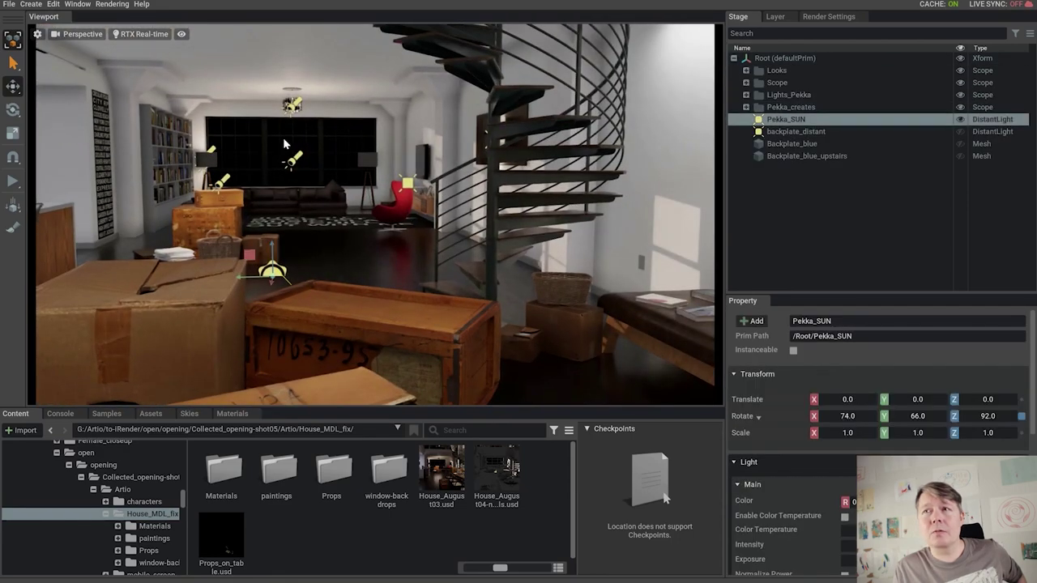
- Try RTX Path-Traced rendering on a wide view of the living room
key("a")
right_click_drag(289, 148, 170, 82)
left_click(144, 34)
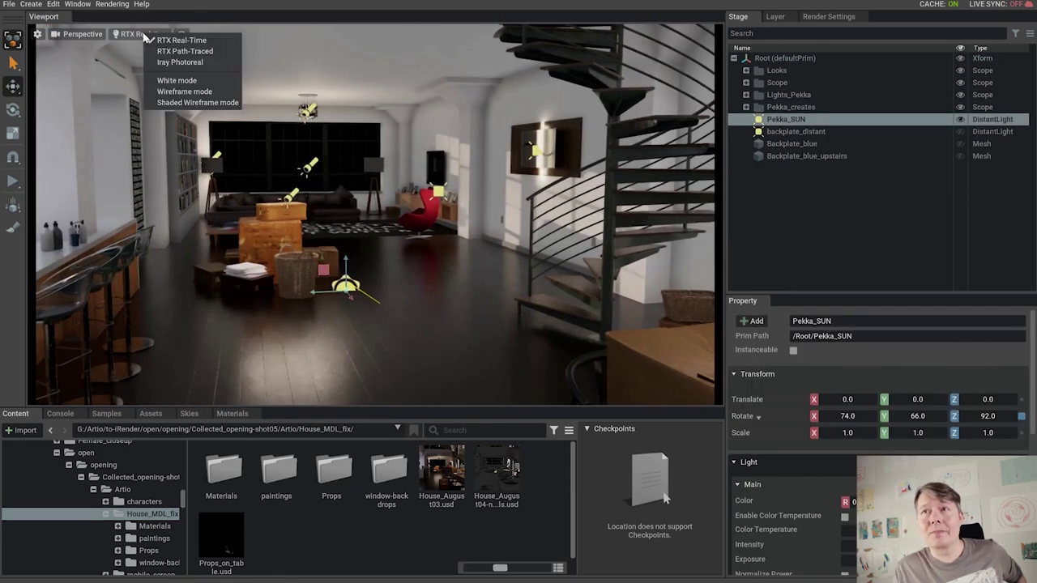
left_click(185, 51)
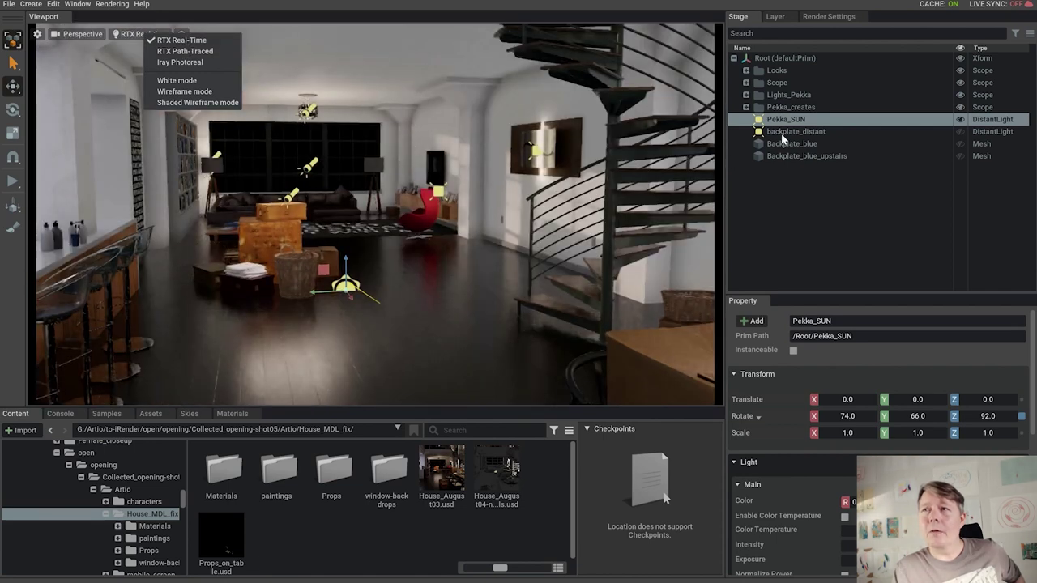
- Expand the house's lights scope and enlarge the stage list to review the individual rect, sphere and disk lights
left_click(785, 108)
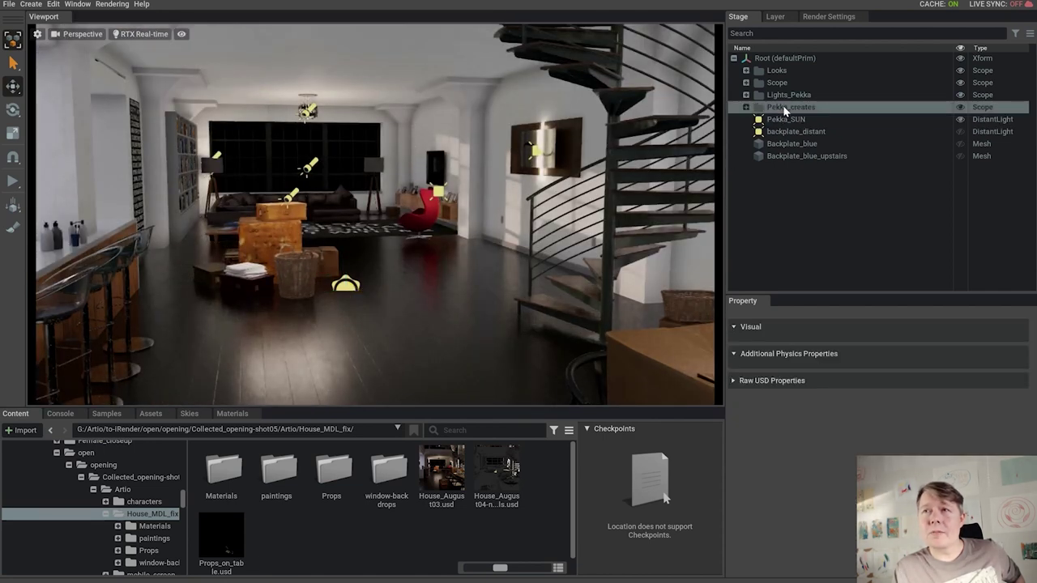
left_click(778, 94)
left_click(746, 95)
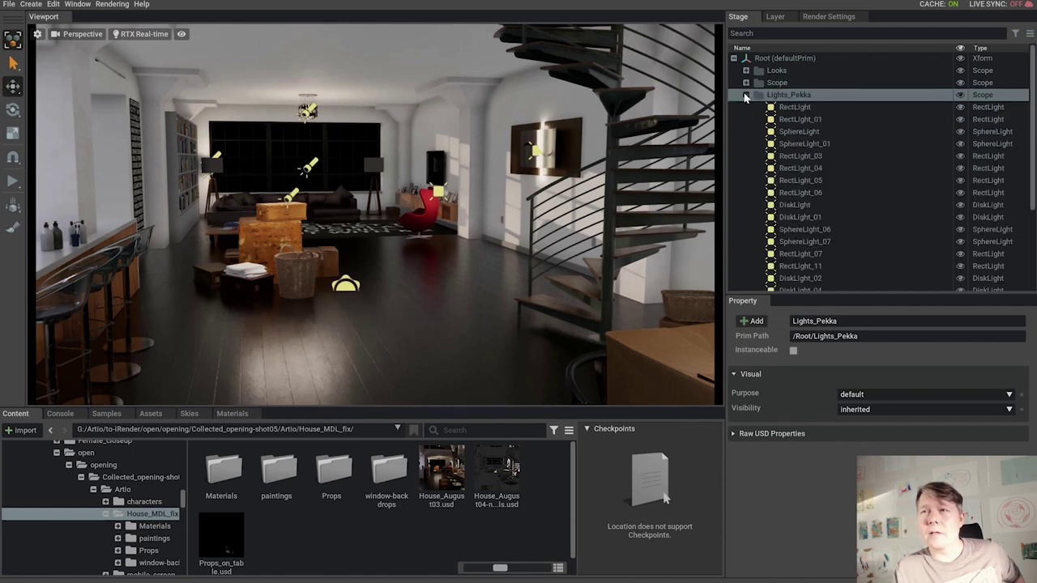
scroll(1033, 140, "down", 2)
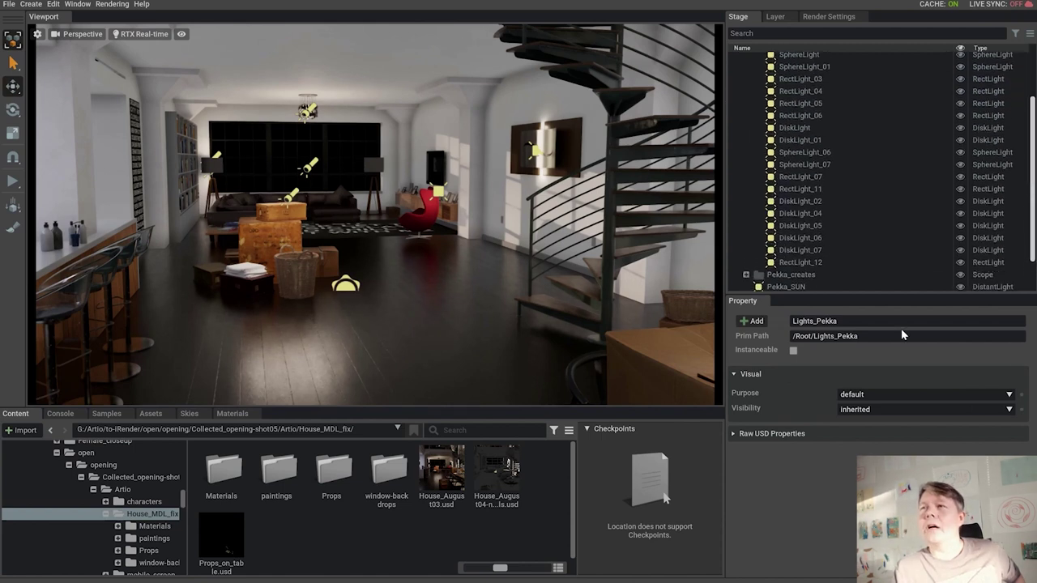
left_click_drag(869, 382, 870, 383)
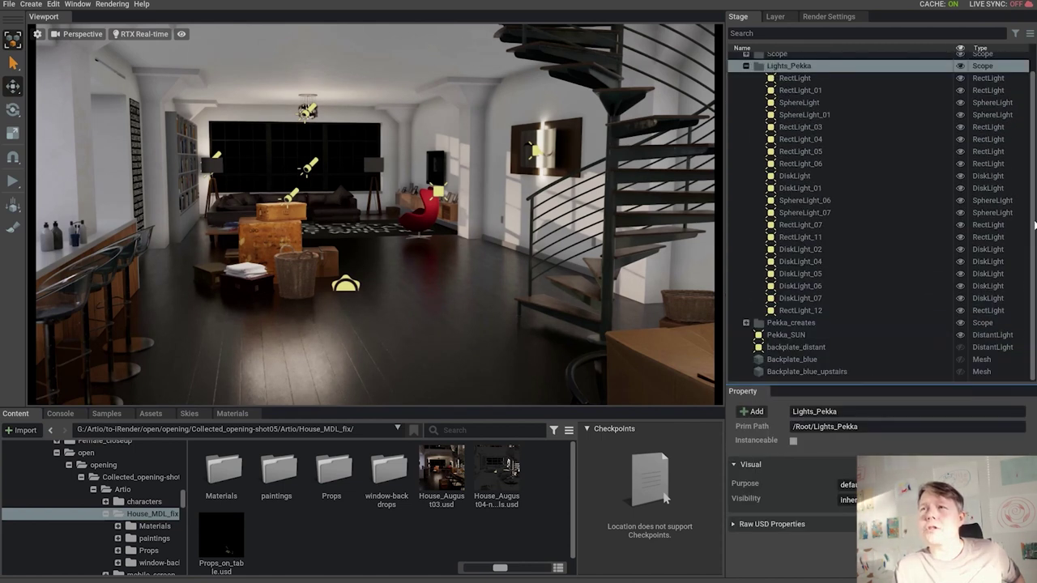
scroll(1033, 225, "up", 1)
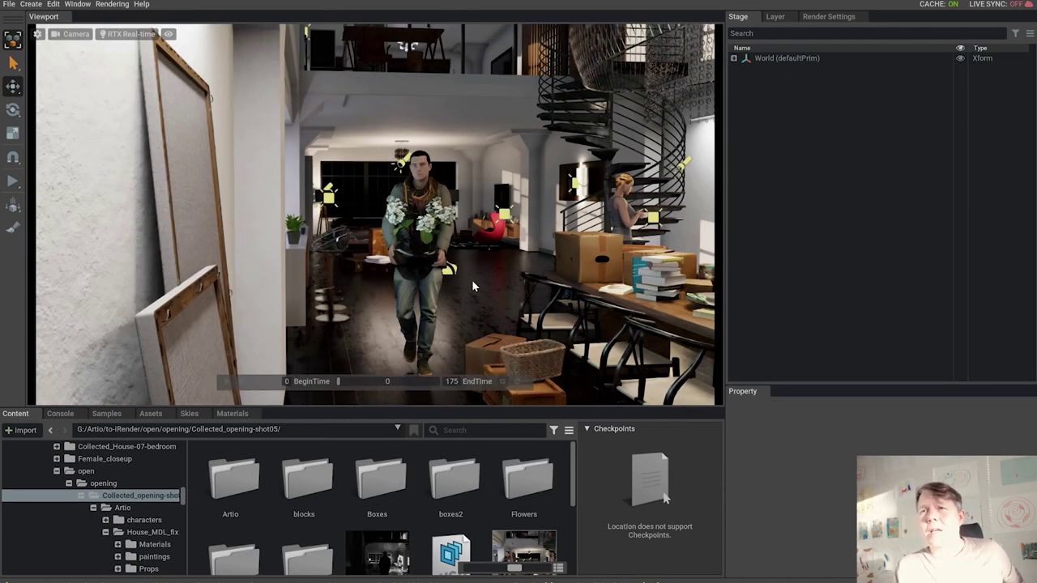
- Switch the opening shot to RTX Path-Traced rendering and inspect the woman and the bench by the stairs
right_click_drag(471, 250, 438, 249)
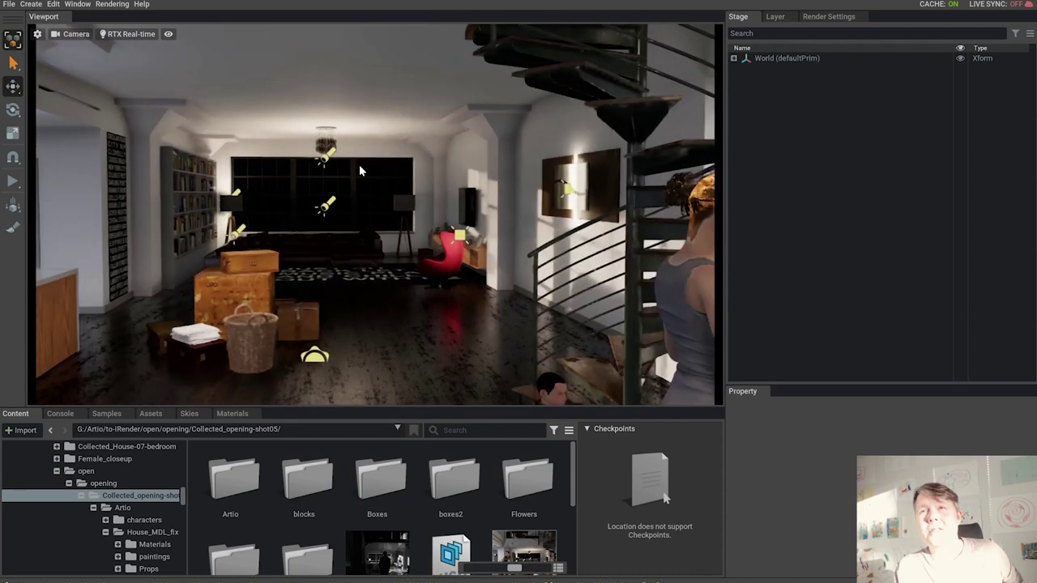
left_click(127, 35)
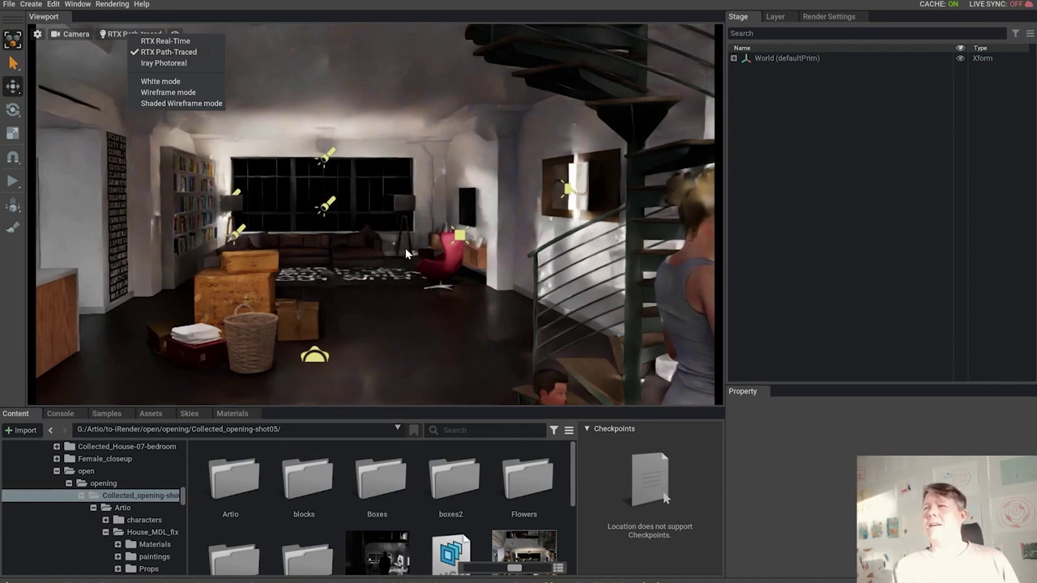
left_click(446, 298)
right_click_drag(451, 305, 478, 268)
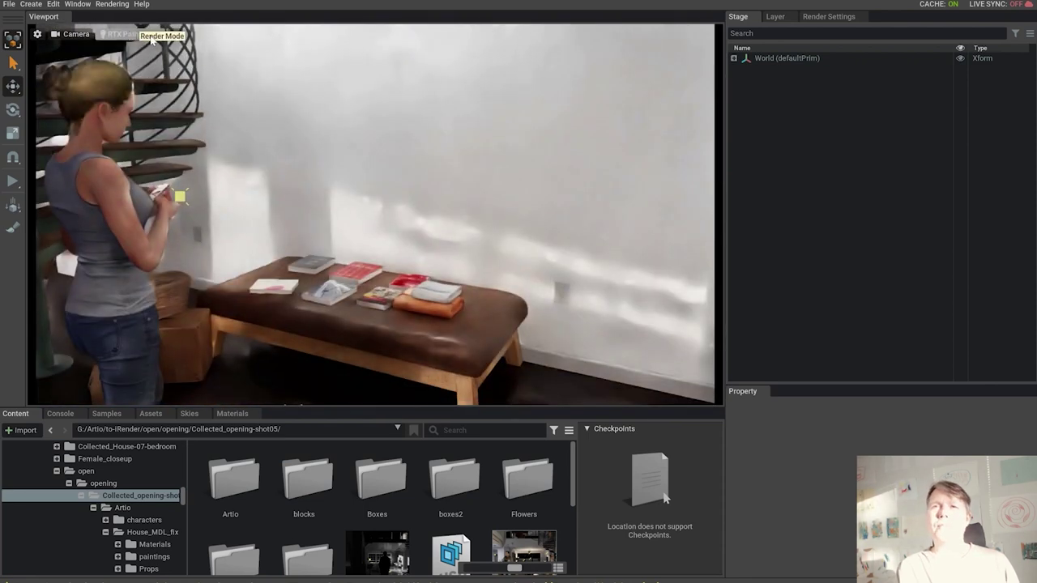
- Try a Film ISO of 24 in the post-processing tone mapping settings and restore it to 12
left_click(734, 59)
left_click(829, 16)
left_click(980, 58)
left_click(734, 80)
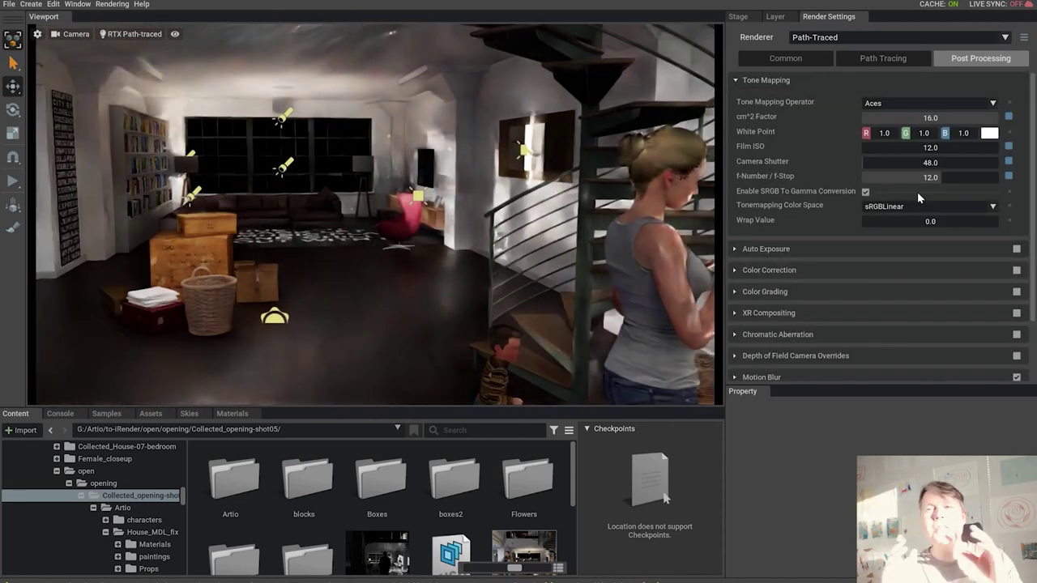
left_click(933, 149)
type("24")
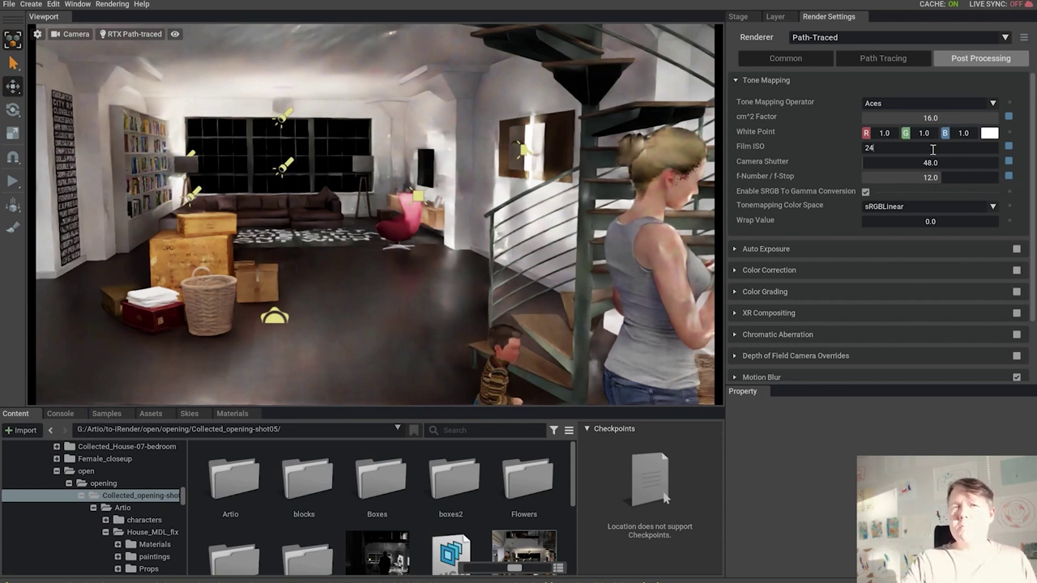
key("BackSpace")
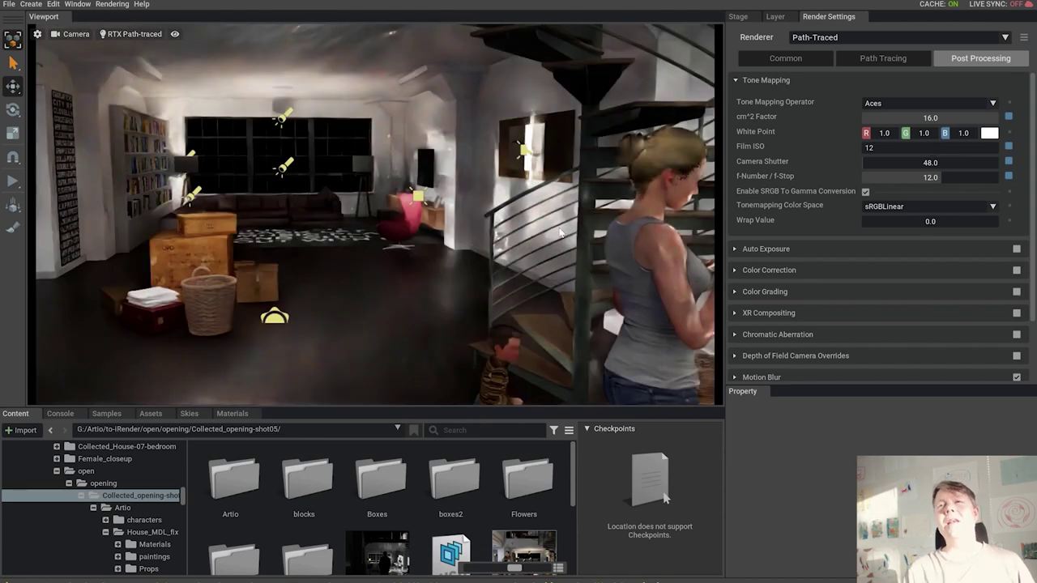
- Hide the kid_main_light, female_main_light and male_main_light rect lights in the stage
left_click(738, 17)
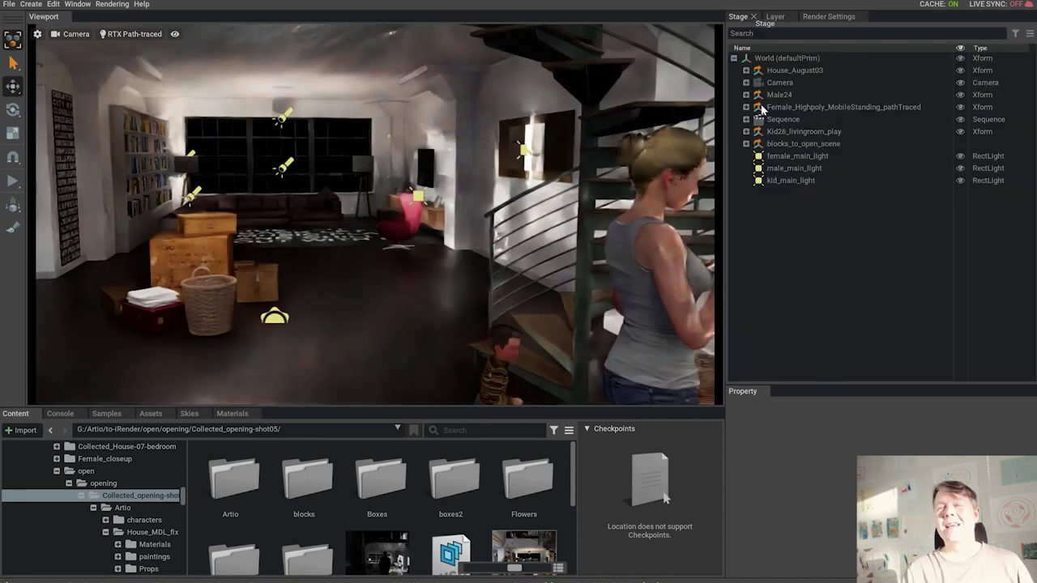
left_click(960, 180)
left_click(960, 155)
left_click(960, 168)
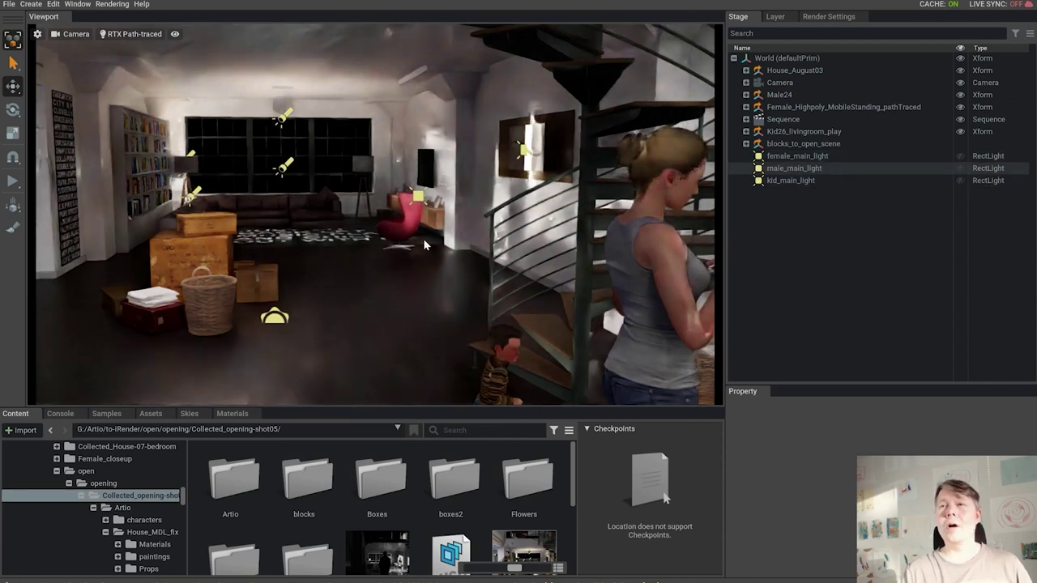
- Switch the opening shot back to RTX Real-Time rendering and view the sunlit living room wall
middle_click_drag(348, 231, 387, 240)
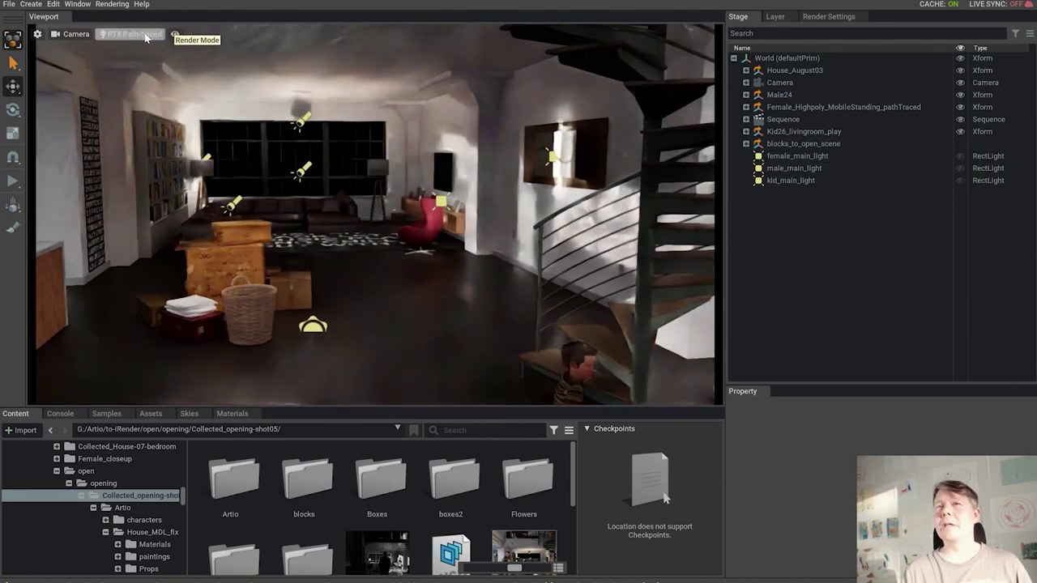
left_click(134, 34)
left_click(180, 41)
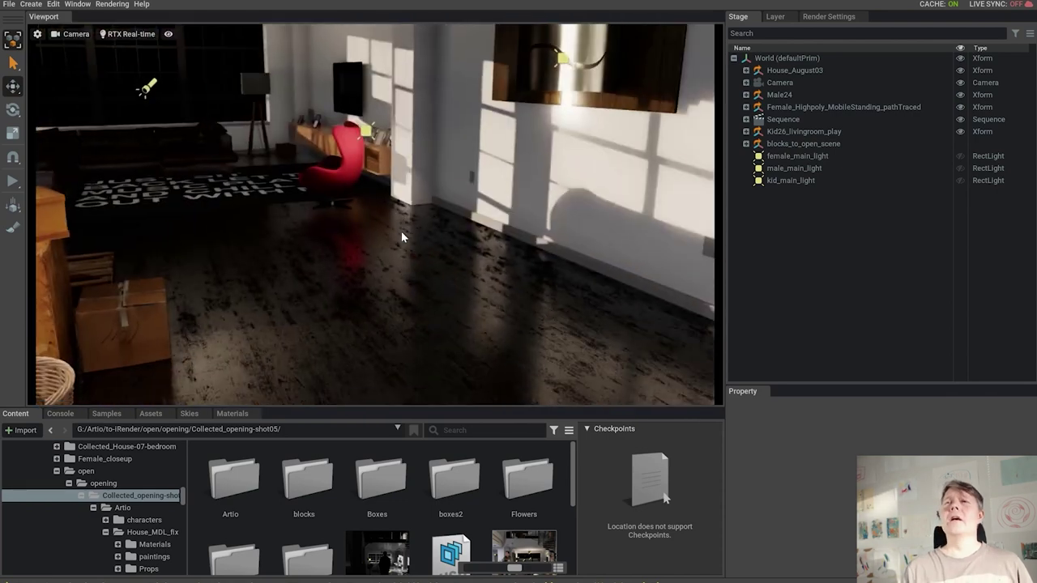
right_click_drag(401, 237, 363, 246)
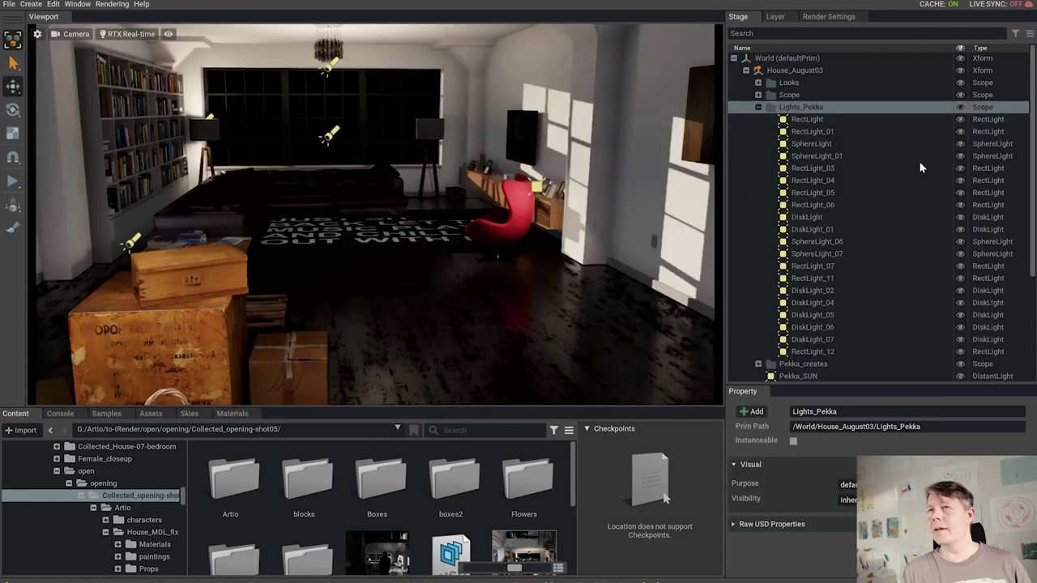
- Frame the RectLight in the house's lights scope and examine how it lights the kitchen cabinets
left_click(891, 119)
key("f")
middle_click_drag(492, 285, 489, 147)
middle_click_drag(438, 249, 402, 162)
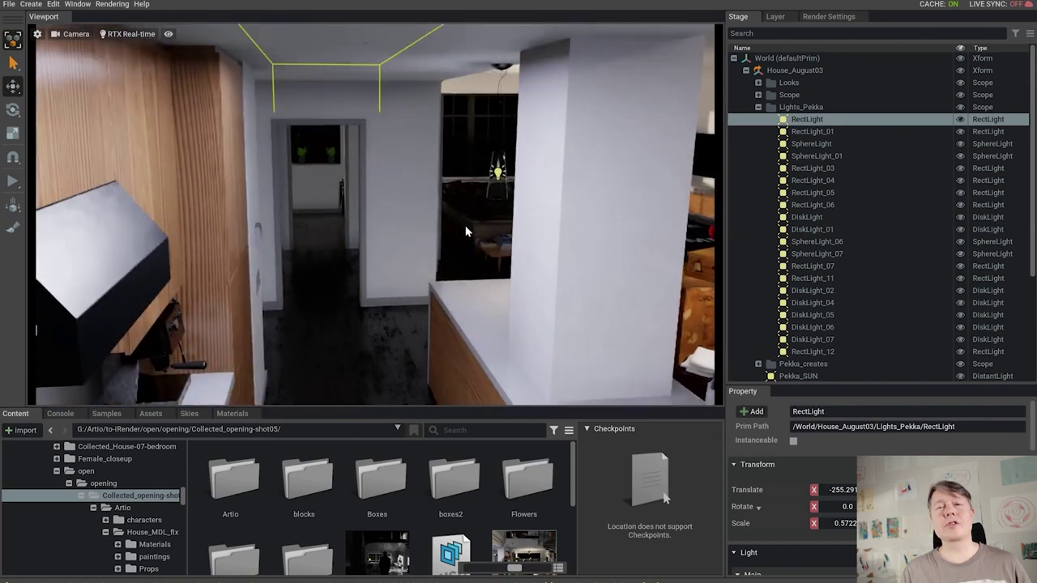
right_click_drag(459, 225, 383, 154)
middle_click_drag(468, 235, 378, 128)
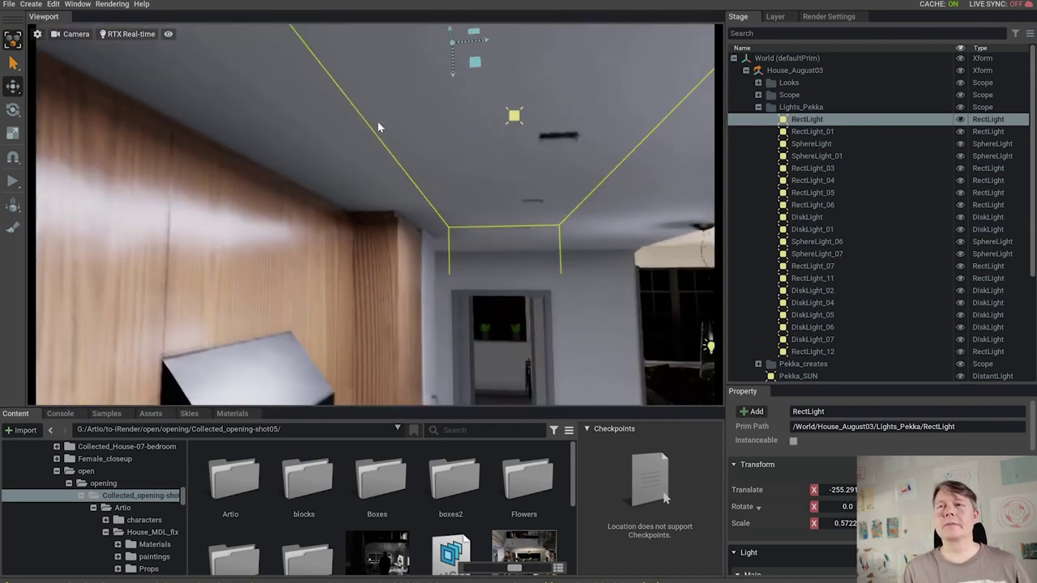
right_click_drag(378, 127, 398, 244)
scroll(398, 244, "down", 5)
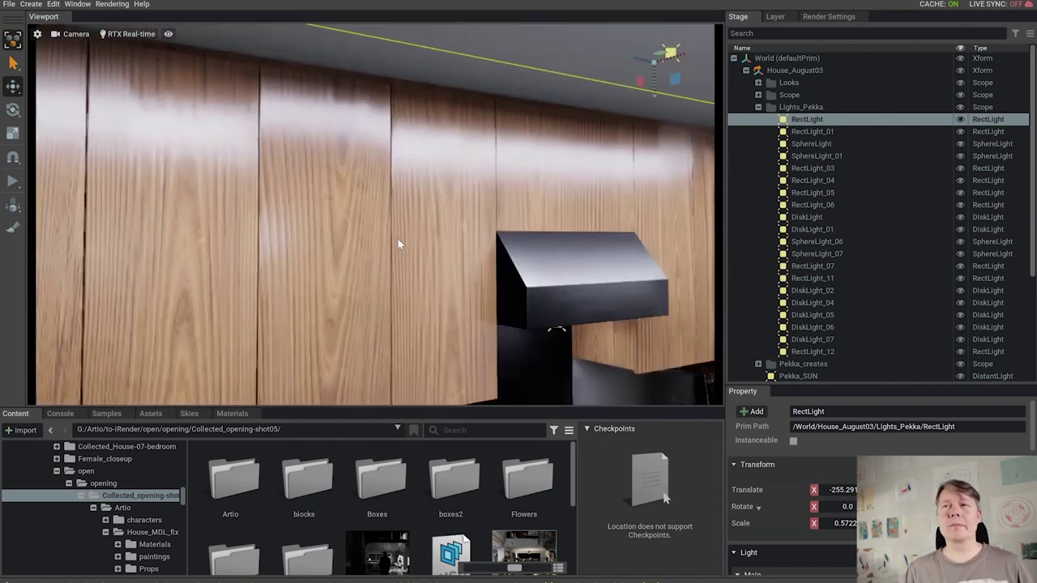
scroll(397, 237, "down", 3)
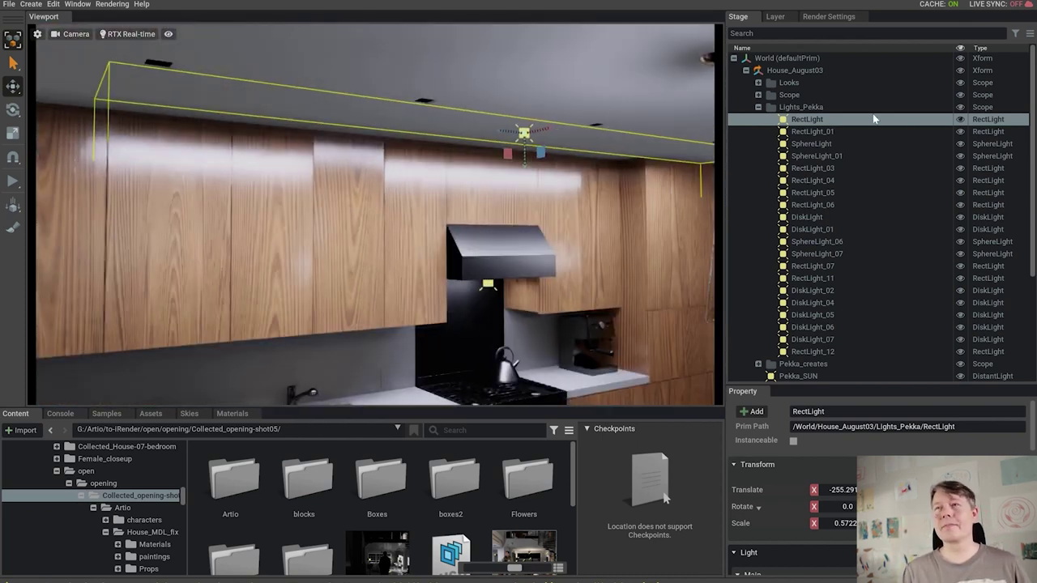
- Hide the kitchen RectLight to compare the cabinet lighting, and show it again
left_click(963, 120)
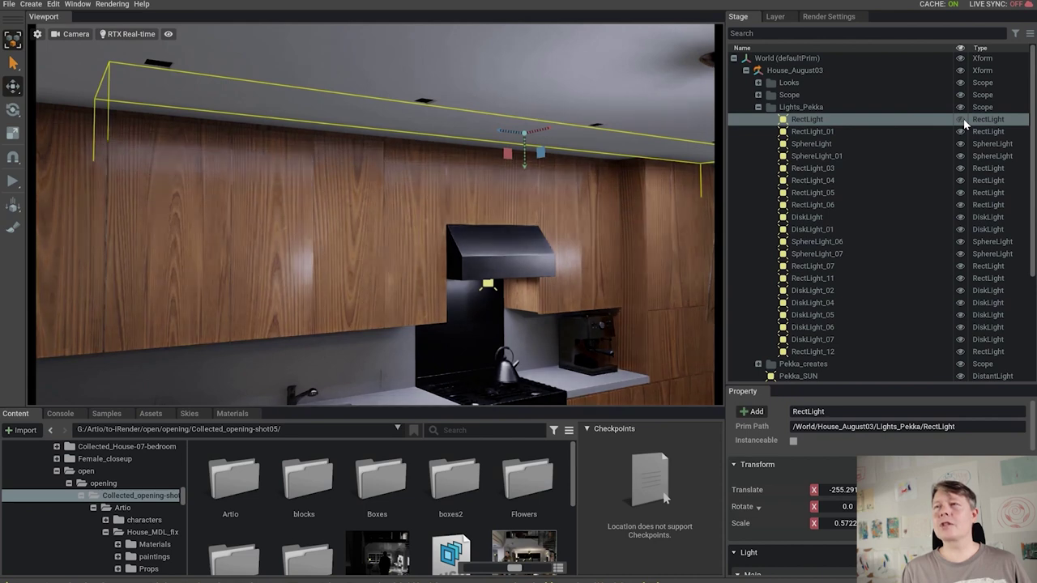
scroll(451, 273, "down", 8)
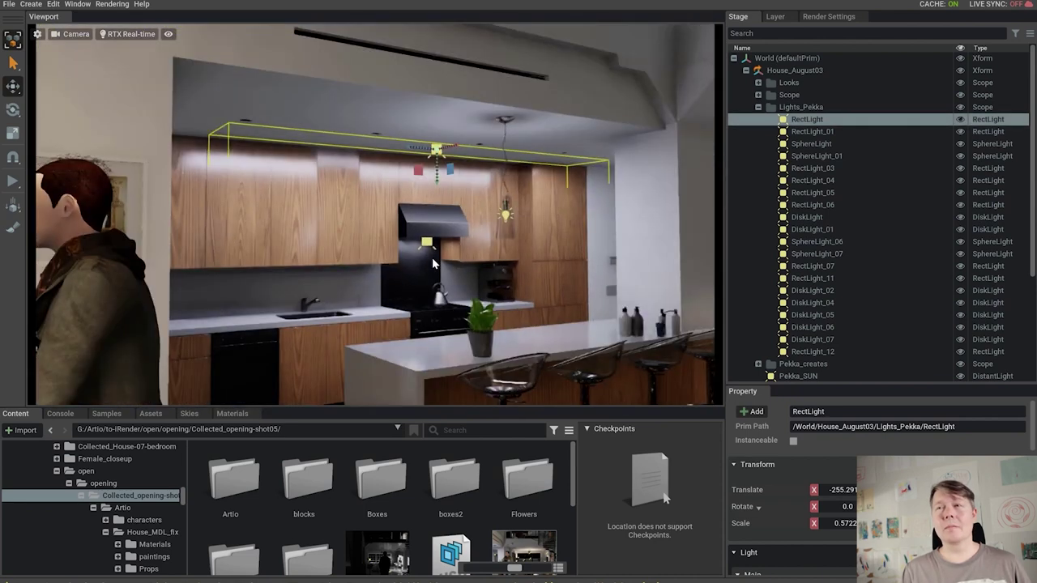
scroll(433, 263, "up", 2)
middle_click_drag(432, 263, 416, 250)
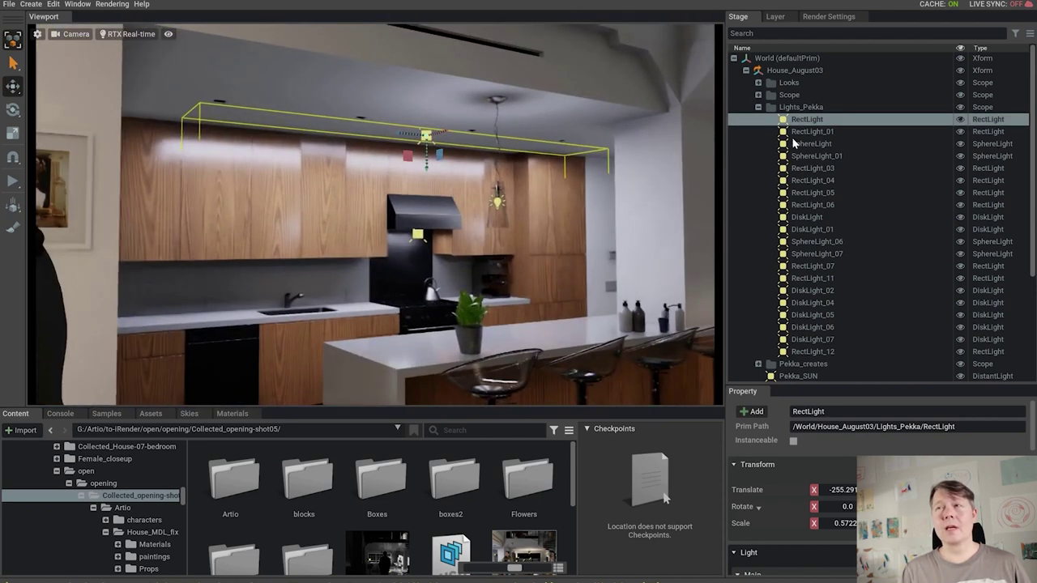
- Frame RectLight_01 under the range hood and SphereLight in the pendant lamp to examine their placement
left_click(806, 131)
key("f")
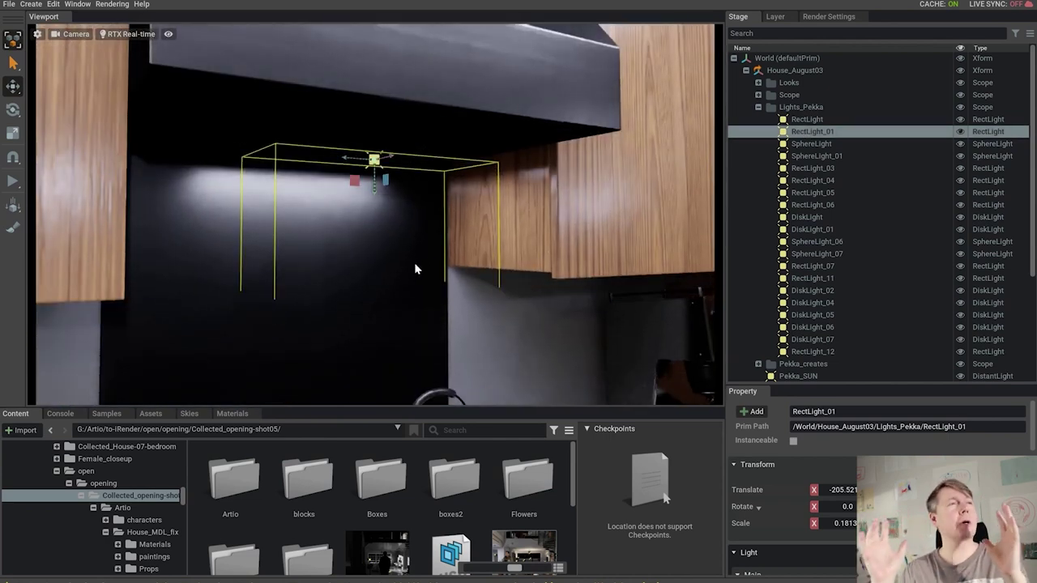
scroll(413, 251, "down", 5)
scroll(413, 275, "down", 2)
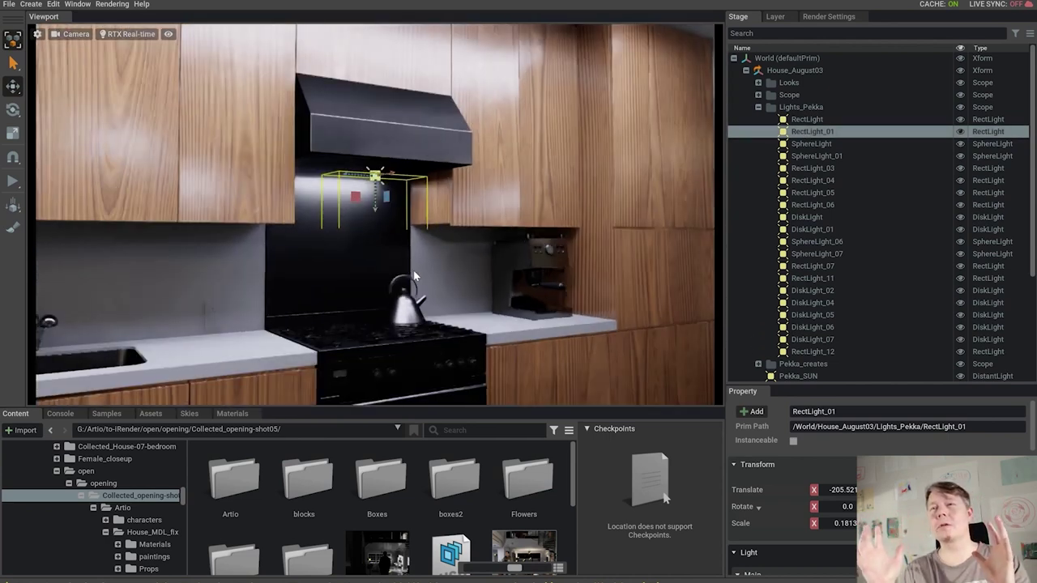
left_click(842, 144)
key("f")
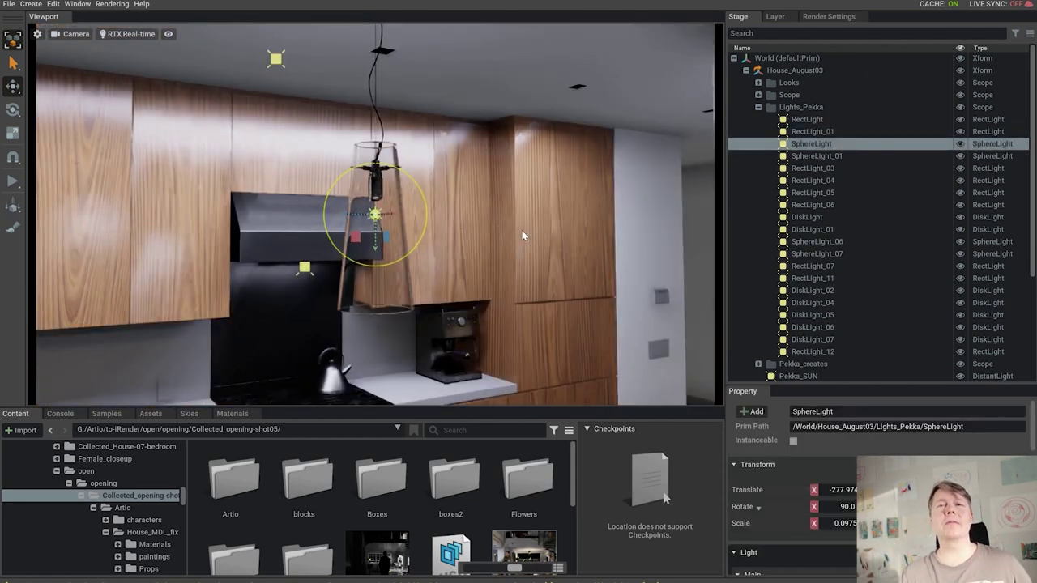
- Compare the kitchen pendant lamp in RTX Path-Traced rendering, and return to RTX Real-Time
left_click(130, 34)
left_click(156, 54)
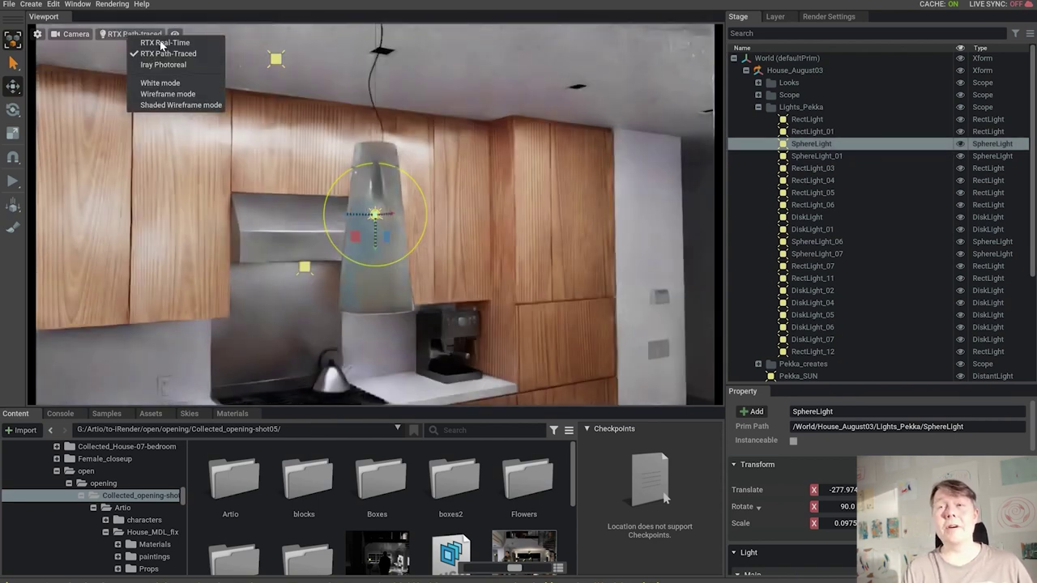
left_click(161, 43)
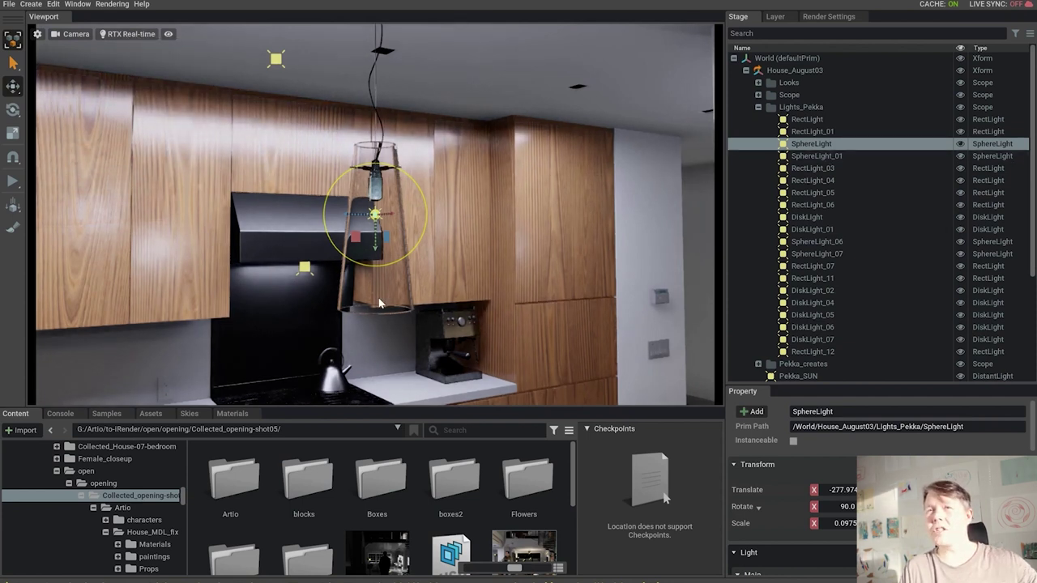
- Frame SphereLight_01 in the second pendant lamp and compare it in RTX Path-Traced and RTX Real-Time rendering
left_click(838, 156)
key("f")
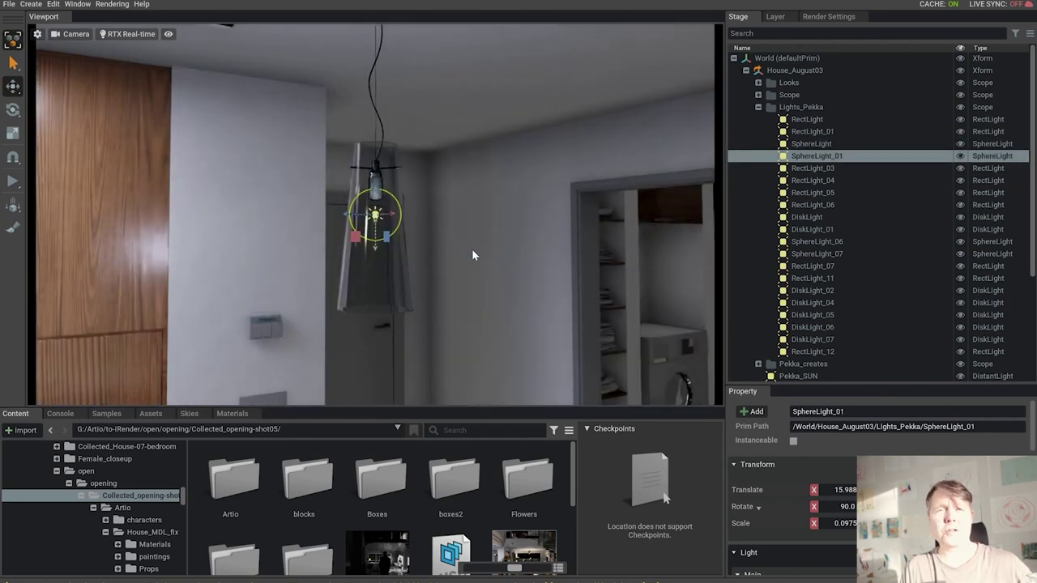
left_click(140, 33)
left_click(176, 51)
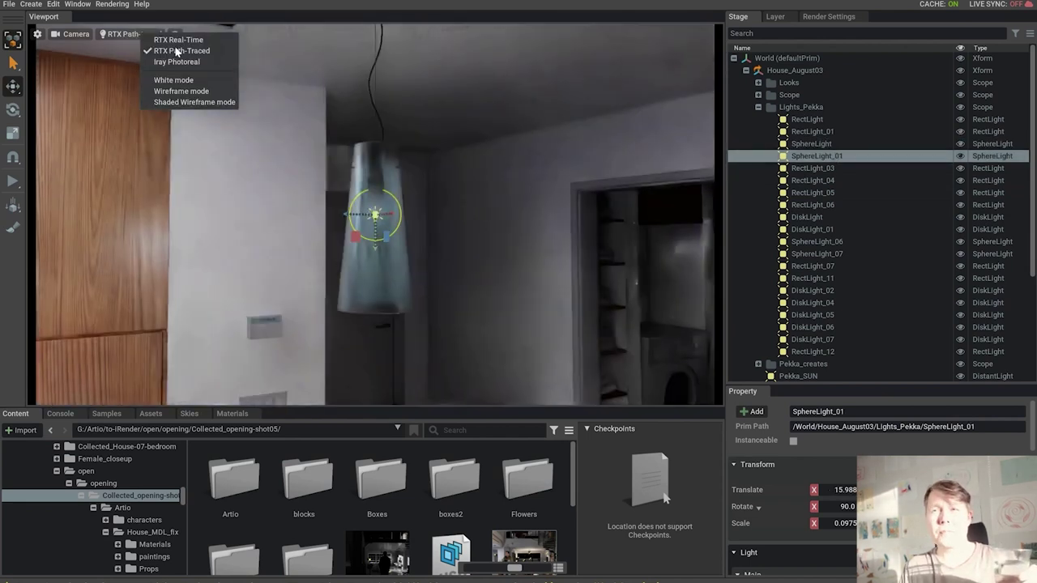
left_click(177, 41)
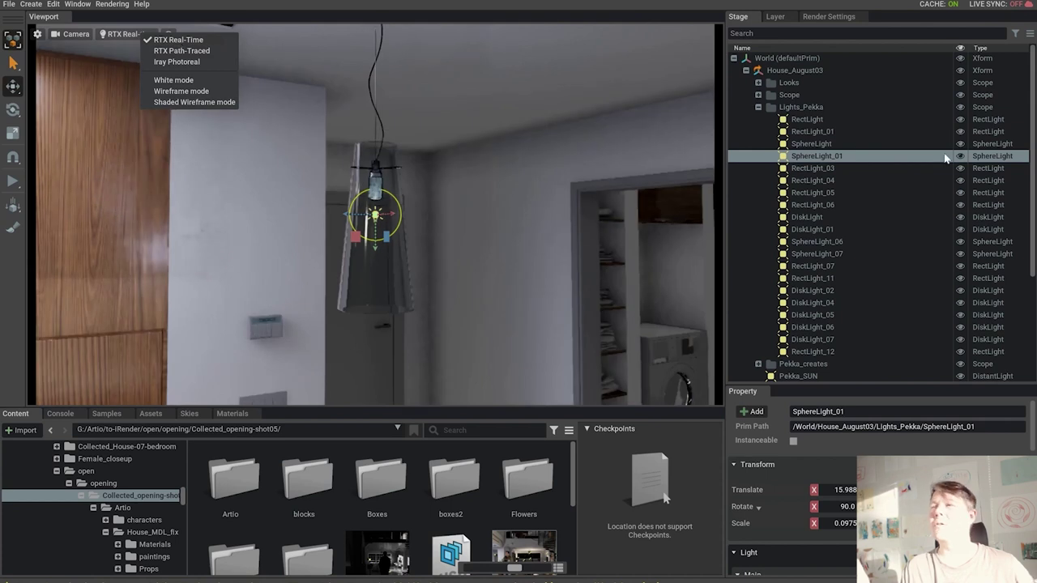
- Frame RectLight_03 in the wall-mounted bar lamp by the spiral staircase and examine how it lights the wall
left_click(815, 168)
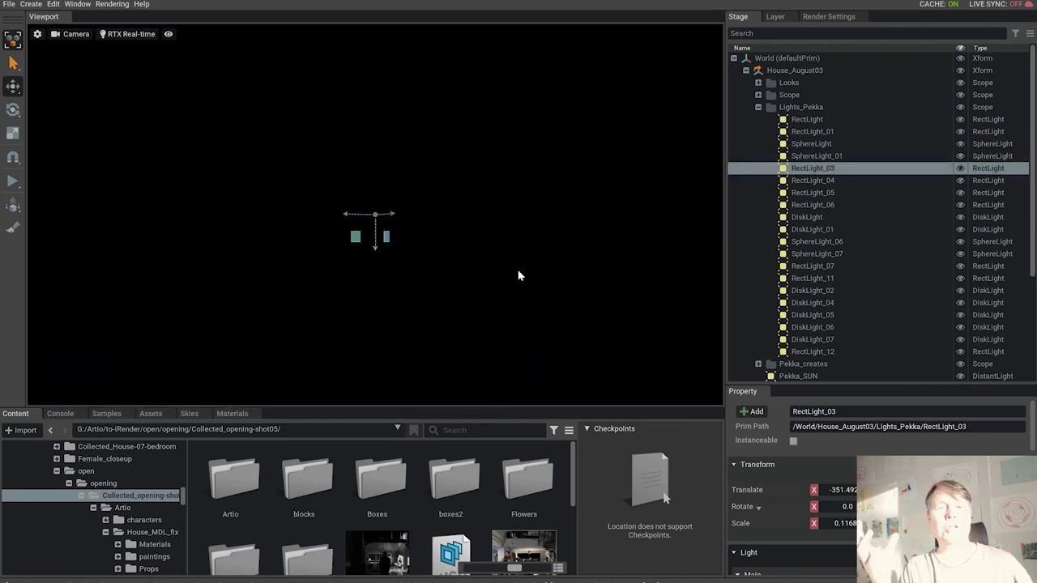
middle_click_drag(446, 239, 687, 238)
middle_click_drag(384, 259, 785, 229)
key("f")
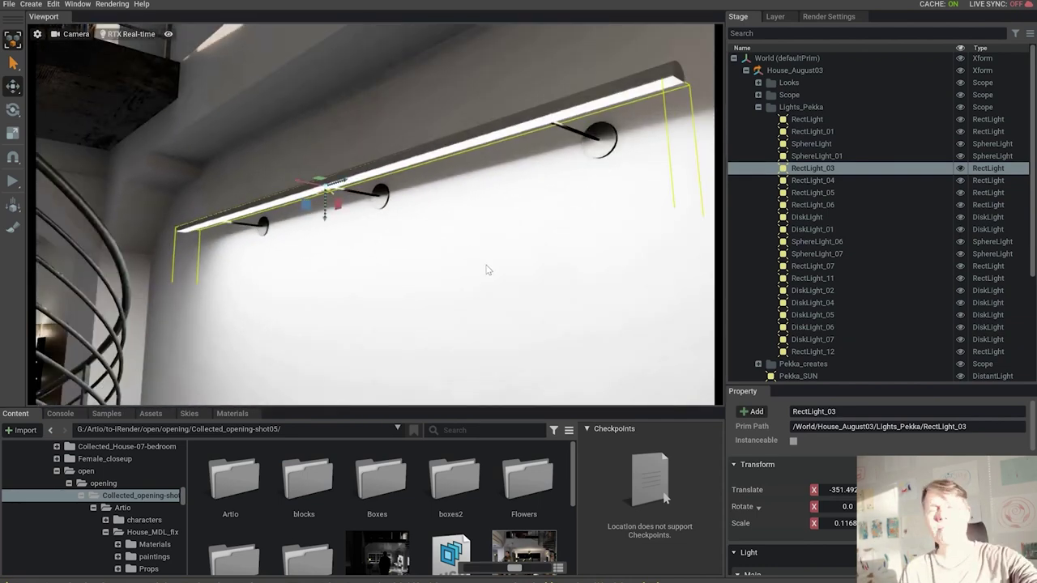
left_click_drag(339, 225, 340, 299)
key("ctrl+z")
- Compare the bar lamp's wall lighting in RTX Path-Traced rendering, and switch back to RTX Real-Time
left_click(131, 34)
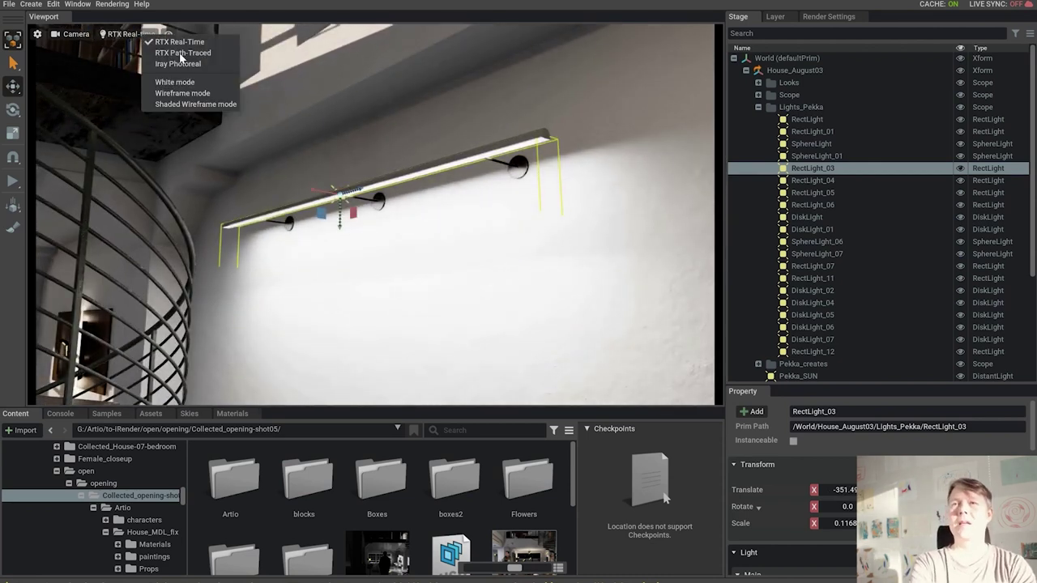
left_click(181, 53)
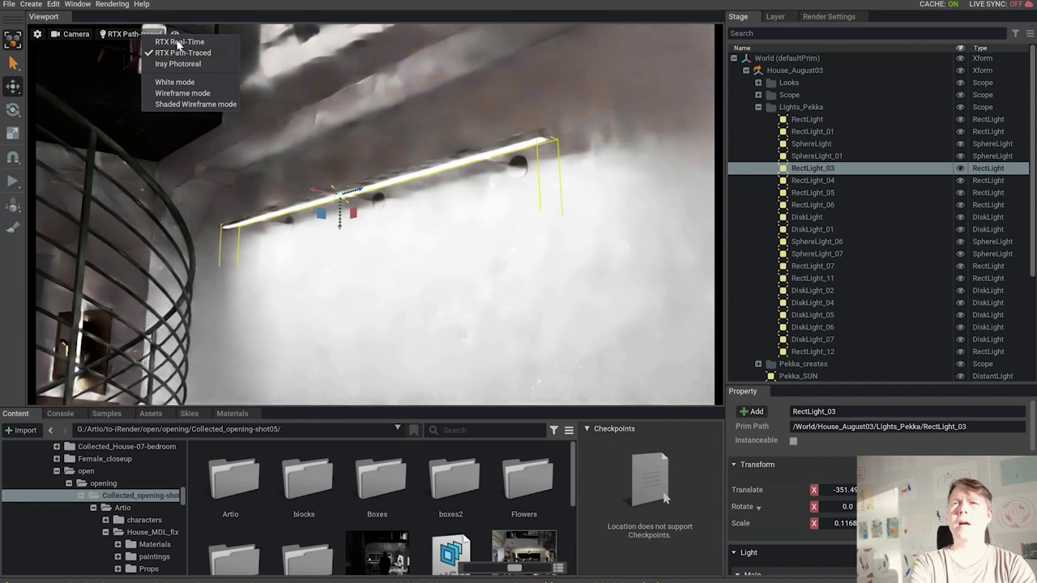
left_click(176, 43)
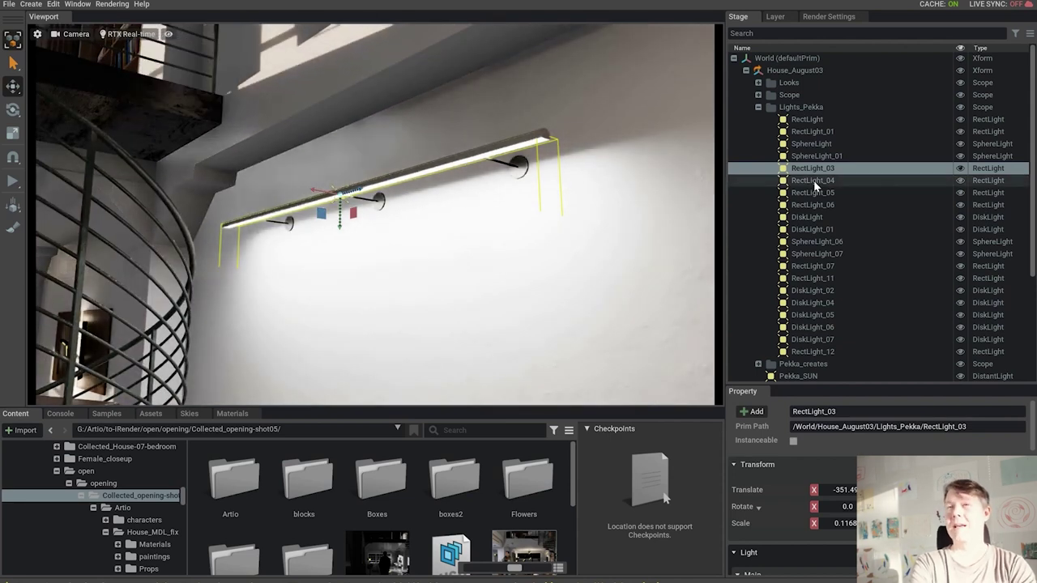
- Frame RectLight_04 in the bar lamp above the owl painting and examine its lighting
left_click(814, 180)
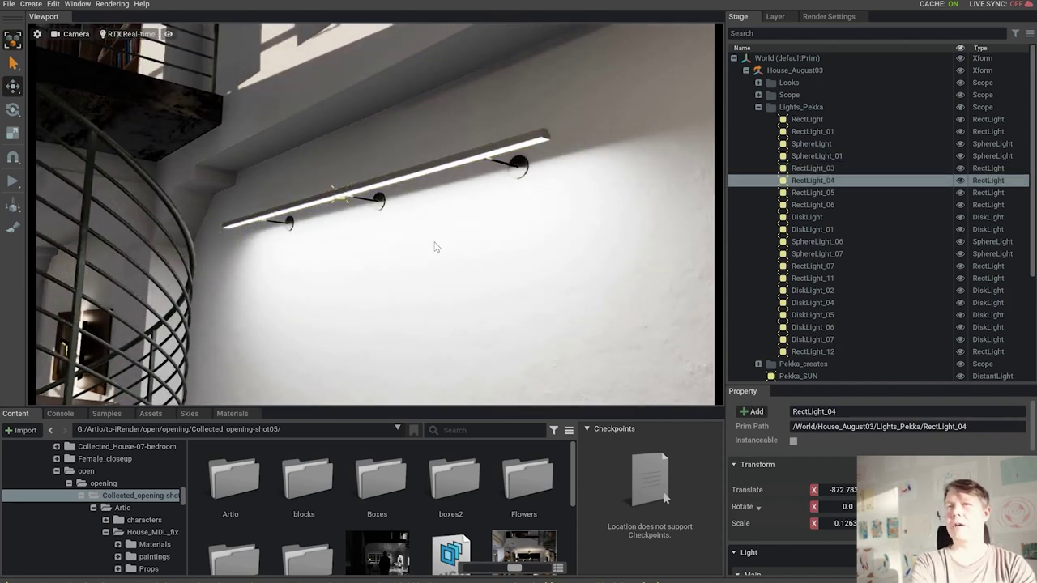
key("f")
scroll(432, 275, "down", 5)
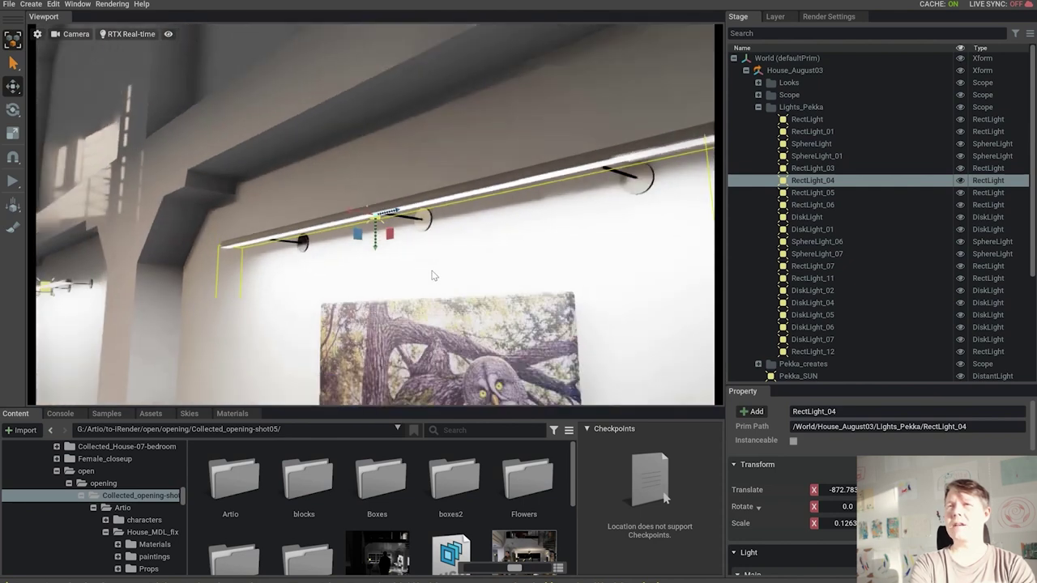
- Frame RectLight_05 above the large grey wall panel and toggle its visibility to compare the wall lighting
left_click(807, 193)
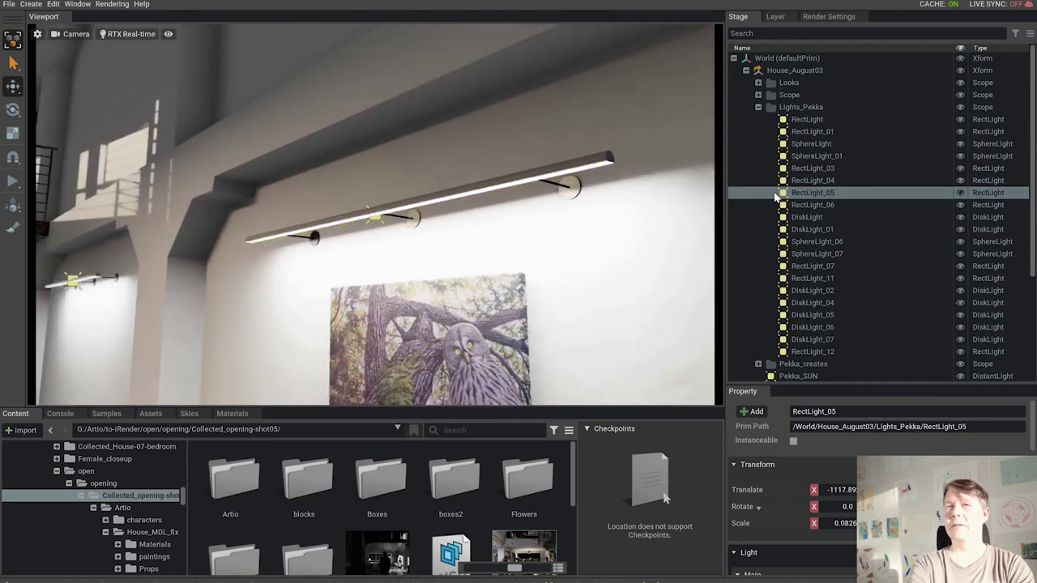
key("f")
middle_click_drag(685, 234, 755, 233)
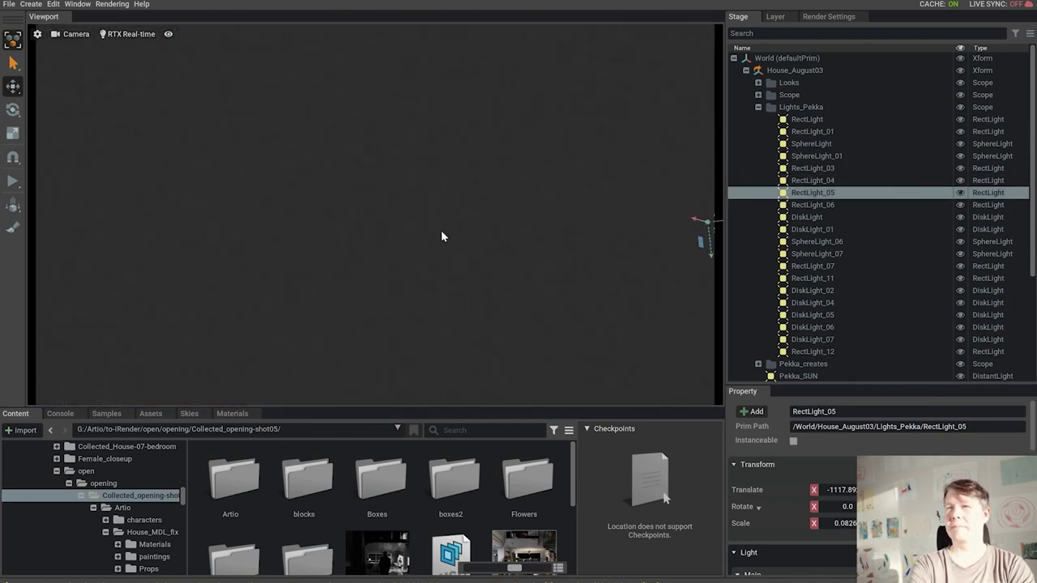
scroll(449, 261, "down", 3)
left_click_drag(567, 317, 431, 173, "alt")
right_click_drag(432, 172, 361, 258)
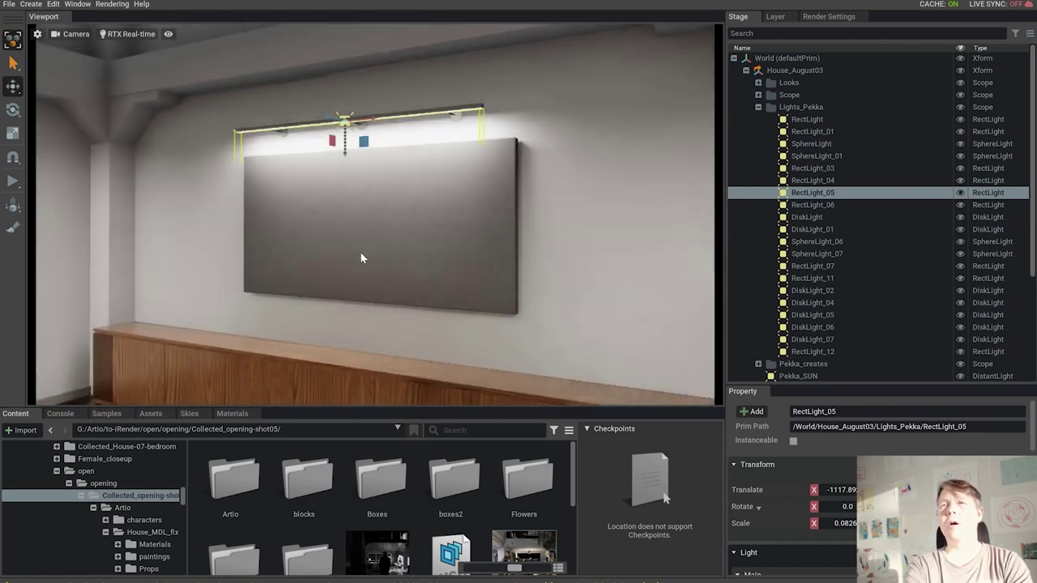
left_click(960, 194)
- Frame RectLight_06 on the wall beyond the dining table and examine its placement from across the room
left_click(826, 205)
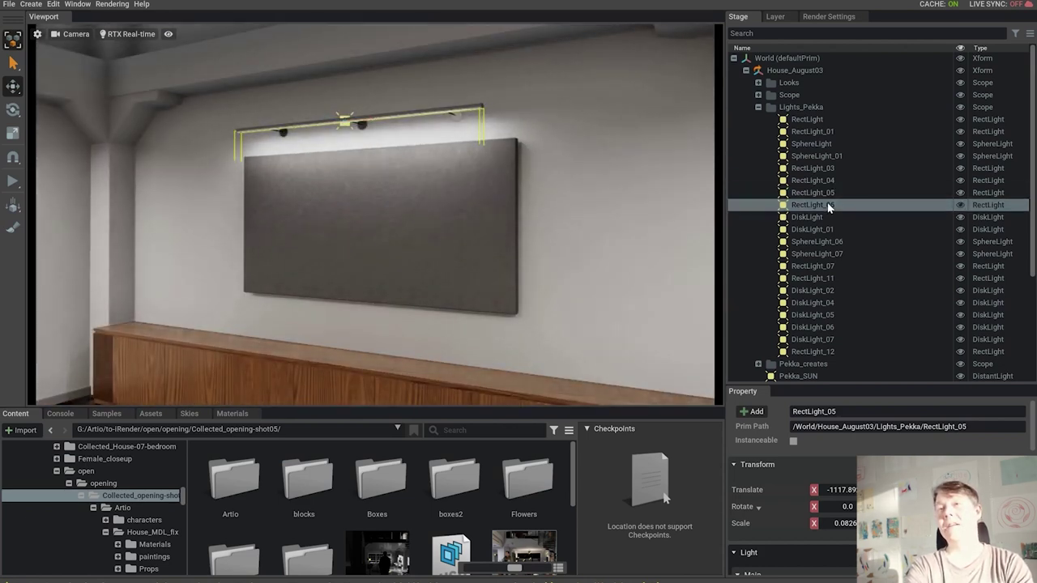
right_click_drag(503, 219, 229, 271)
scroll(229, 271, "down", 5)
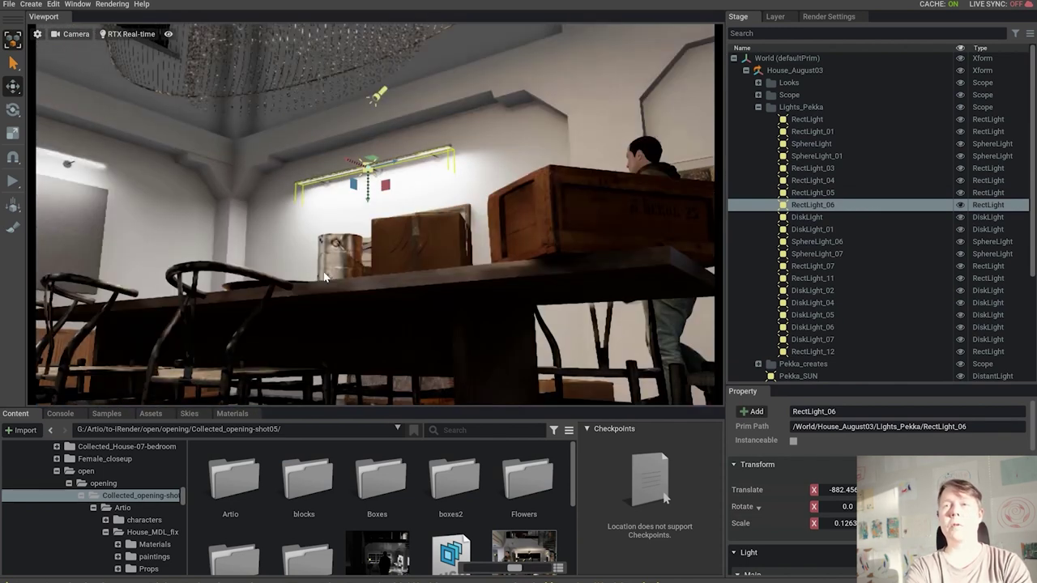
right_click_drag(347, 241, 211, 272)
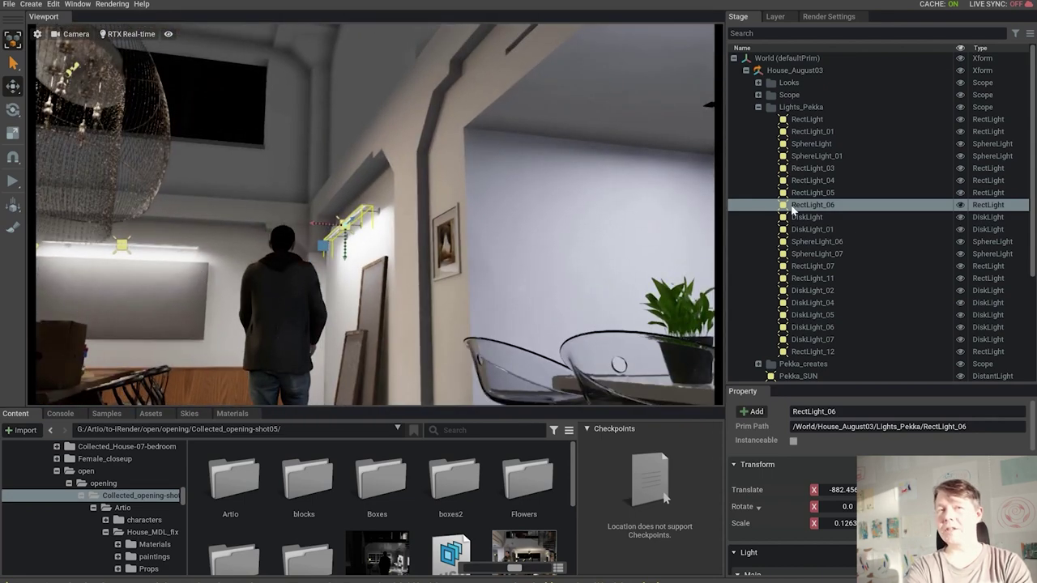
- Frame the DiskLight inside the dining room chandelier and view it together with the surrounding room
left_click(797, 217)
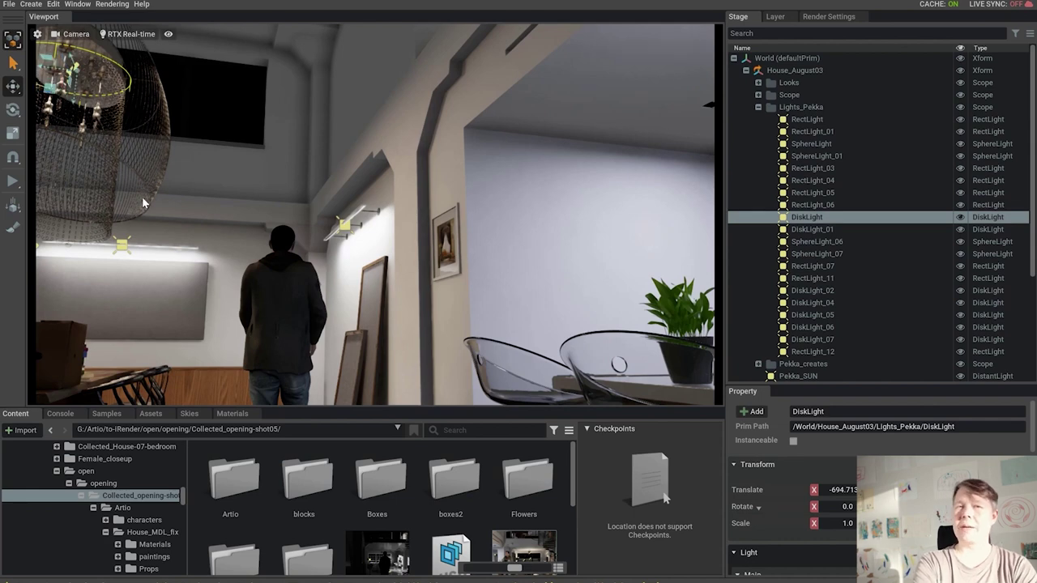
key("f")
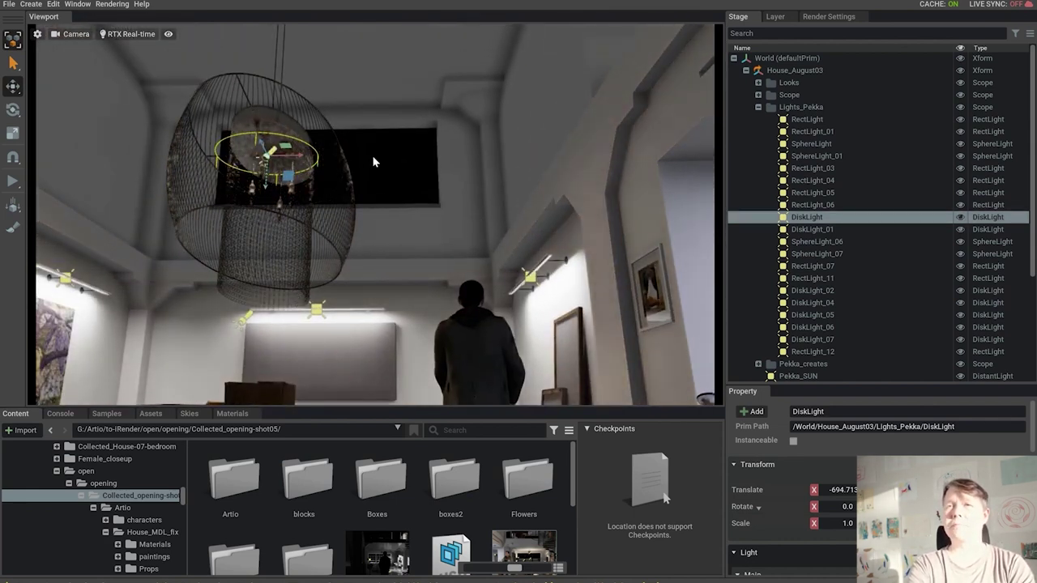
key("f")
key("ctrl+z")
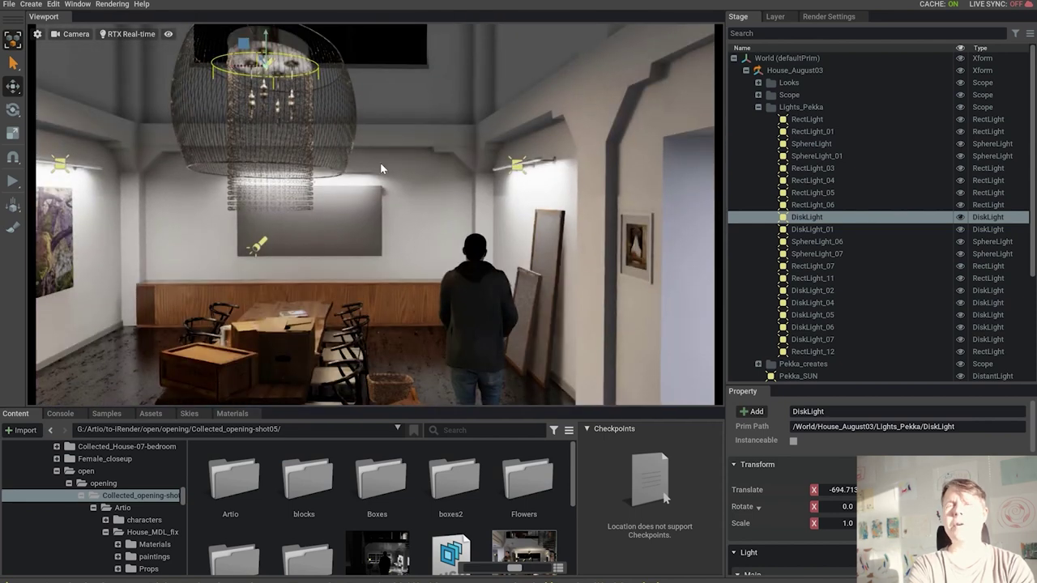
key("f")
scroll(389, 188, "down", 5)
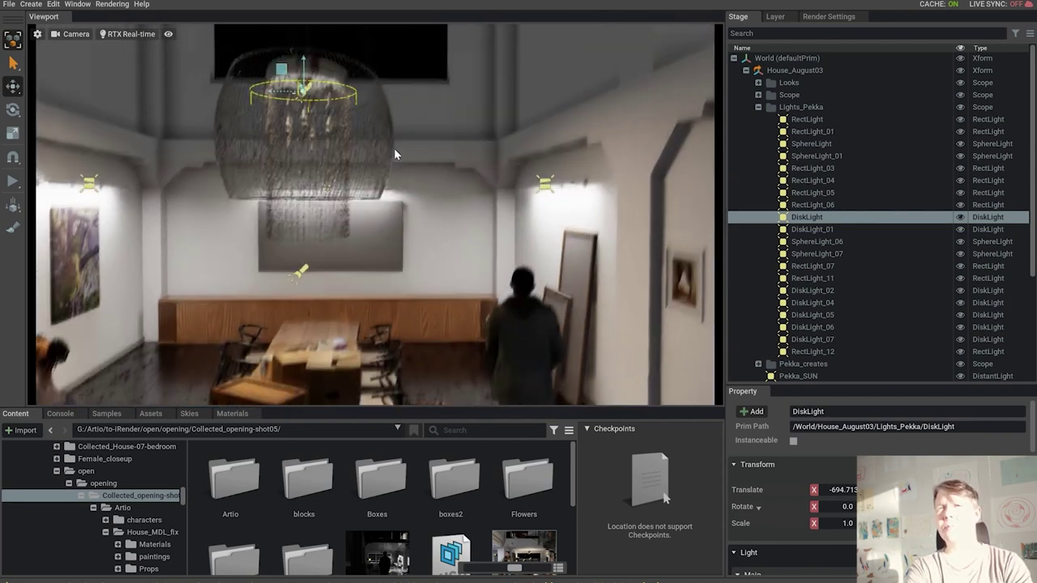
- Hide and reshow the chandelier's DiskLight in RTX Path-Traced rendering to compare the room, and return to RTX Real-Time
left_click(129, 34)
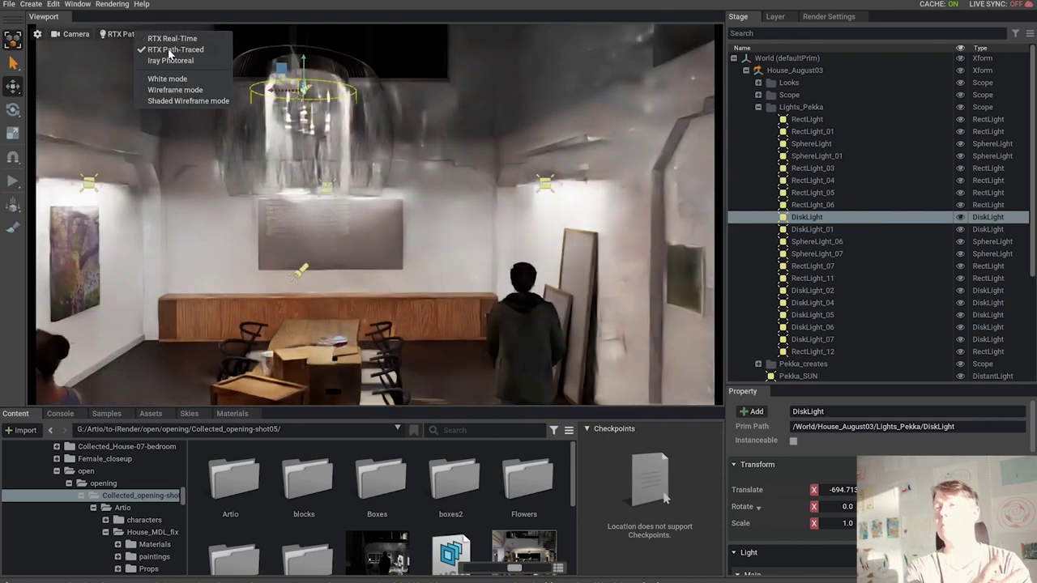
left_click(959, 218)
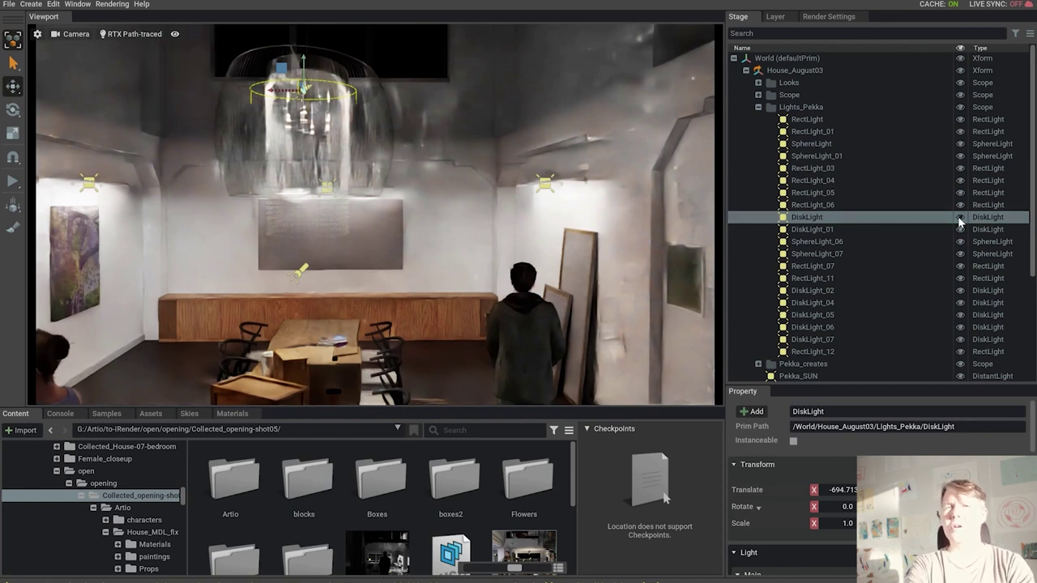
left_click(959, 218)
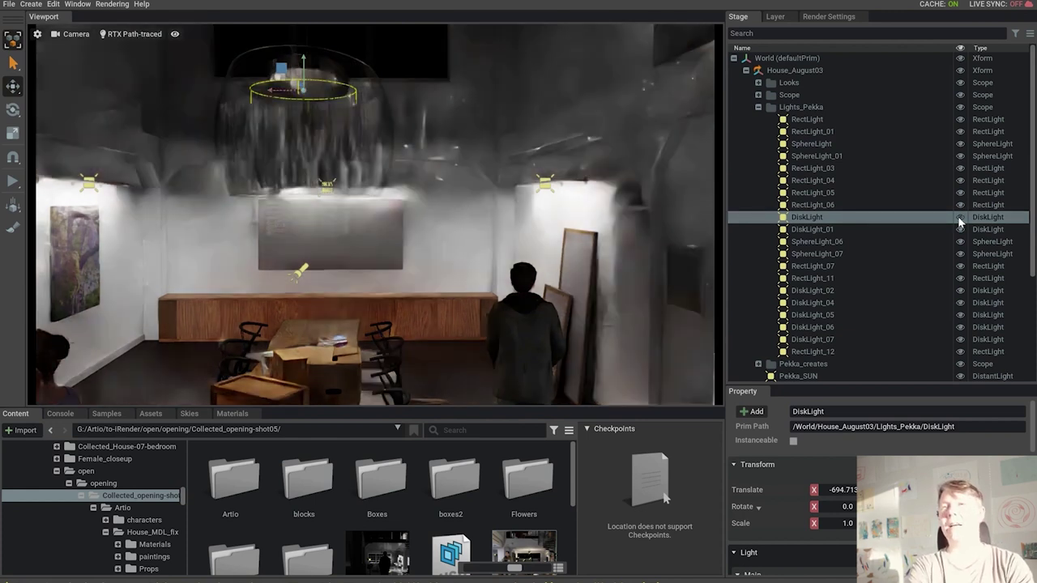
left_click(960, 218)
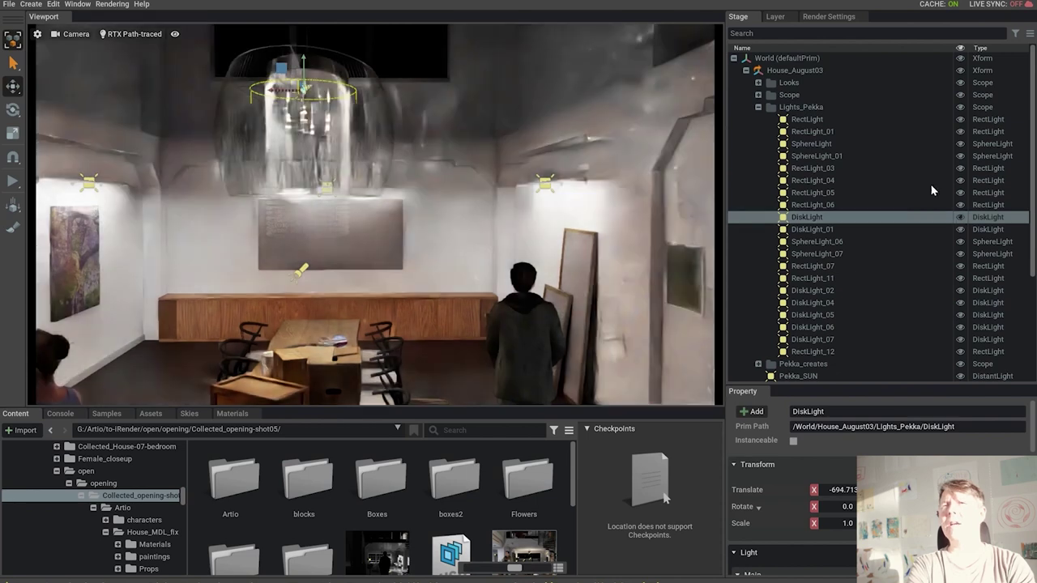
left_click(134, 34)
left_click(179, 42)
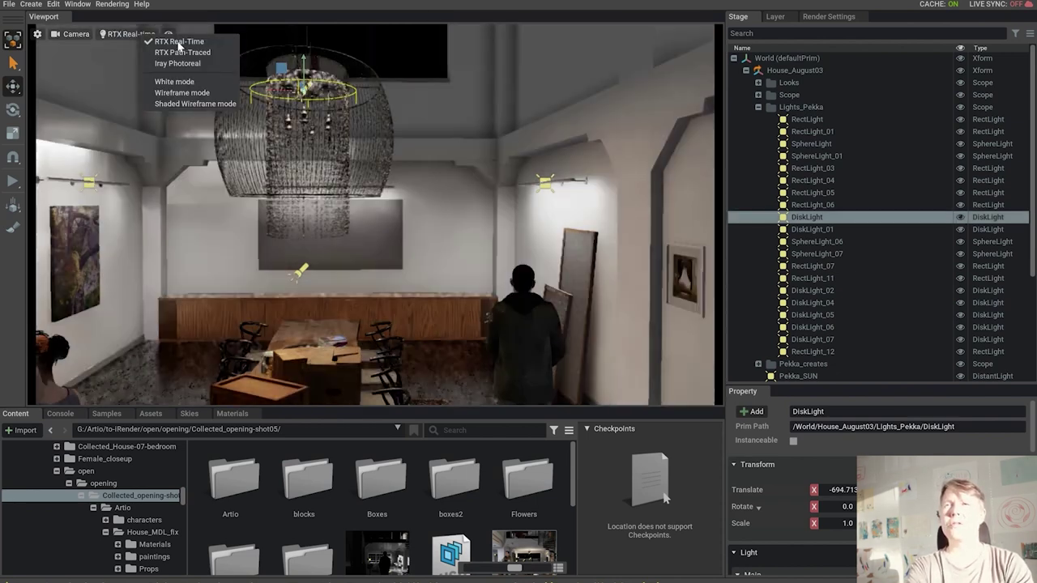
- Frame DiskLight_01 below the chandelier and examine how it lights the dining table and boxes
left_click(808, 230)
key("f")
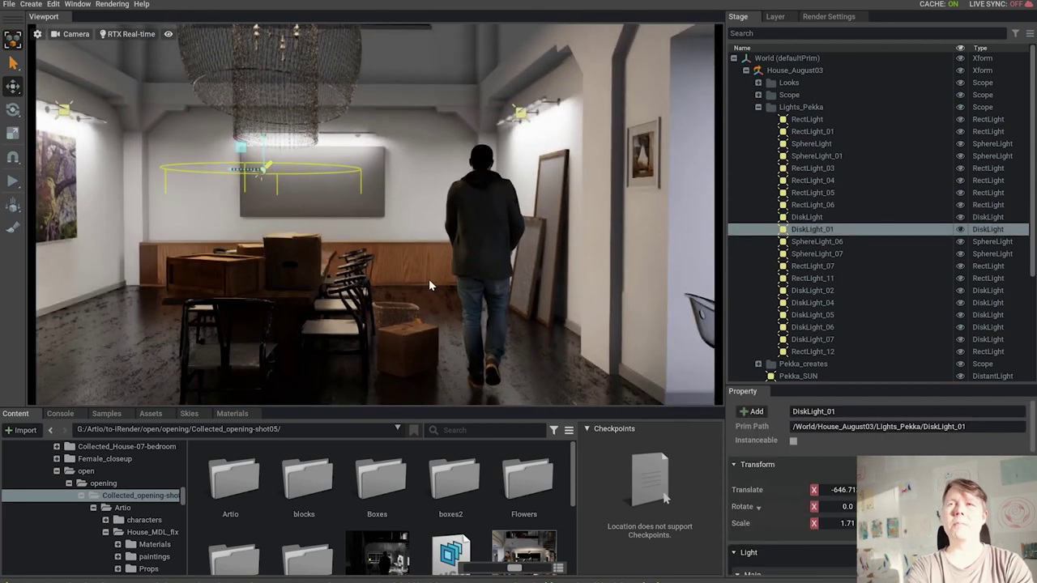
key("ctrl+z")
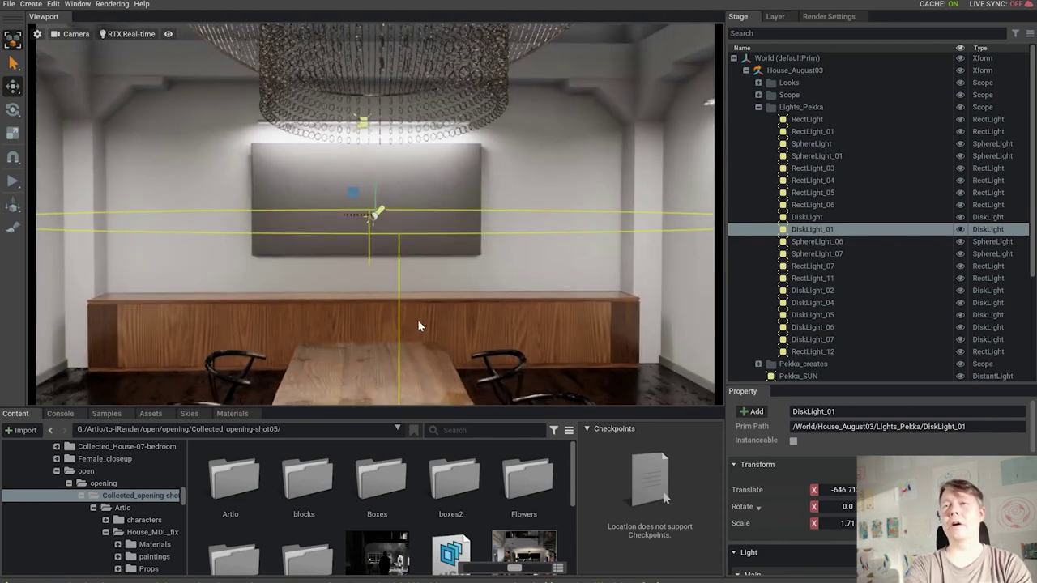
scroll(418, 321, "down", 3)
right_click_drag(450, 282, 444, 380)
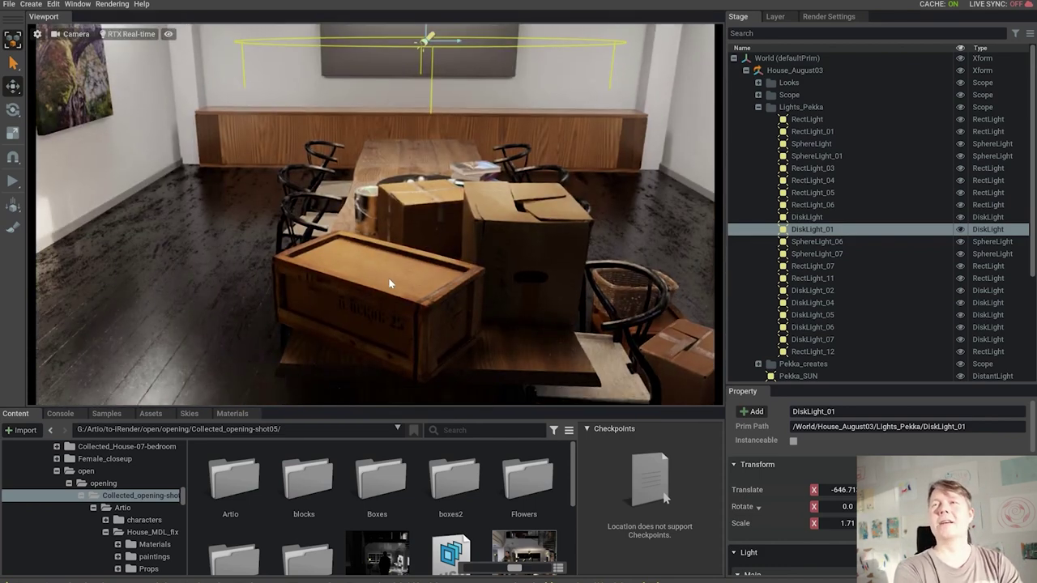
scroll(429, 261, "up", 1)
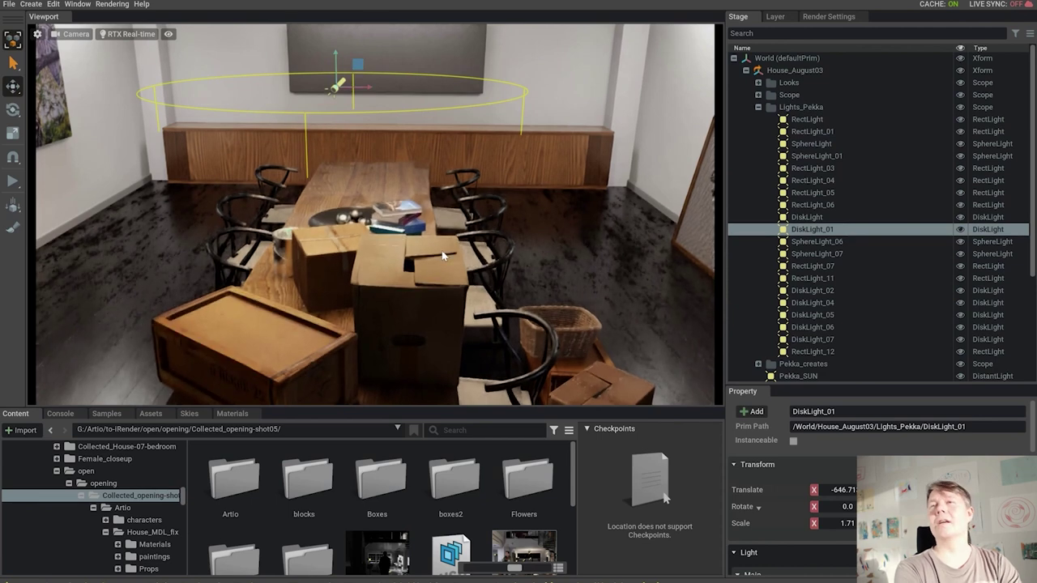
- View the dining table towards the spiral staircase and toggle DiskLight_01's visibility to compare its effect
right_click_drag(437, 255, 130, 226)
right_click_drag(204, 236, 482, 239)
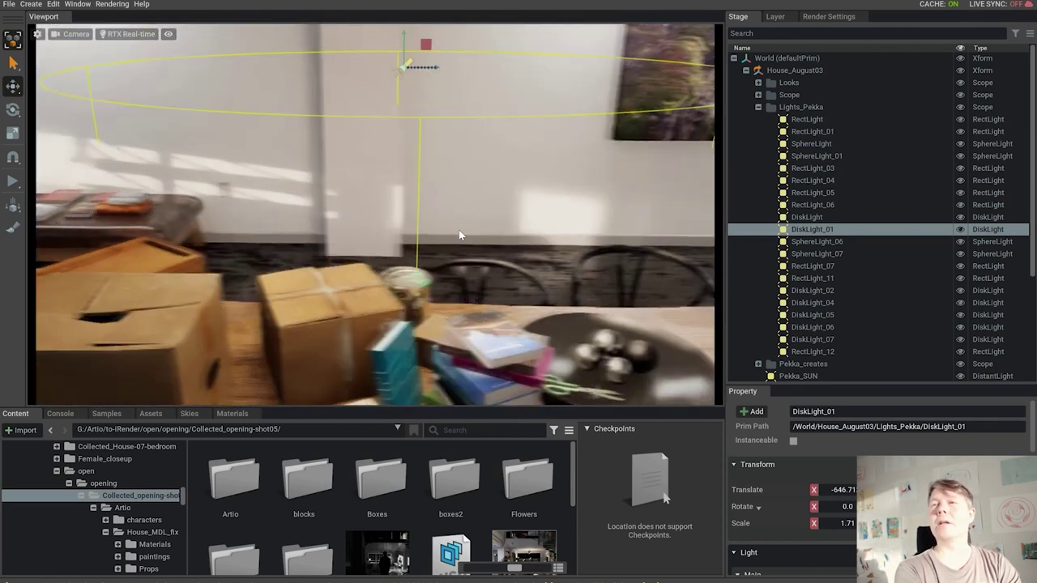
middle_click_drag(342, 210, 291, 181)
right_click_drag(364, 229, 436, 235)
right_click_drag(356, 252, 474, 225)
left_click(960, 230)
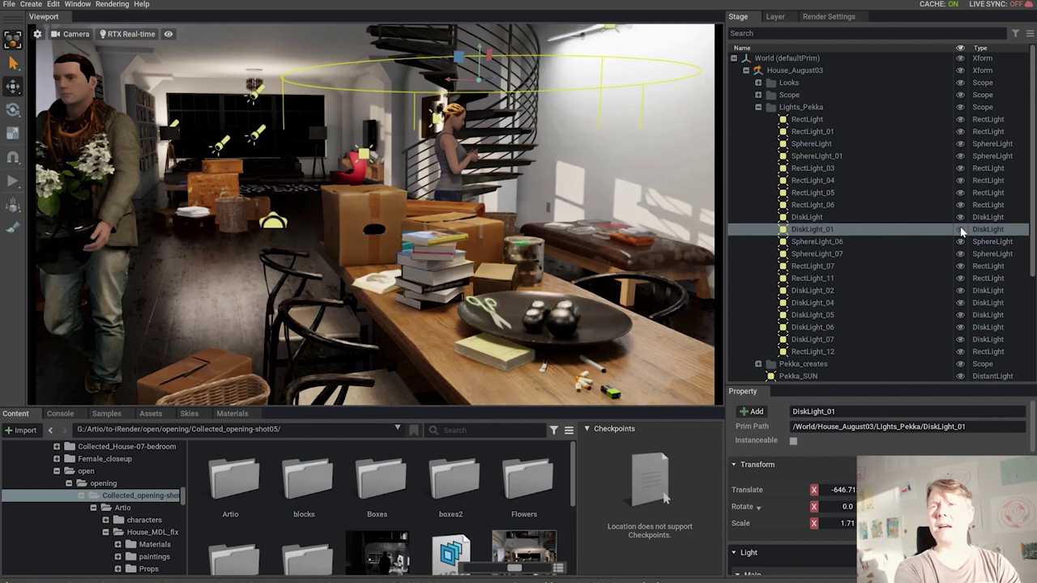
- Frame SphereLight_06 in the round pendant lamp near the red armchair and view its surroundings
left_click(818, 242)
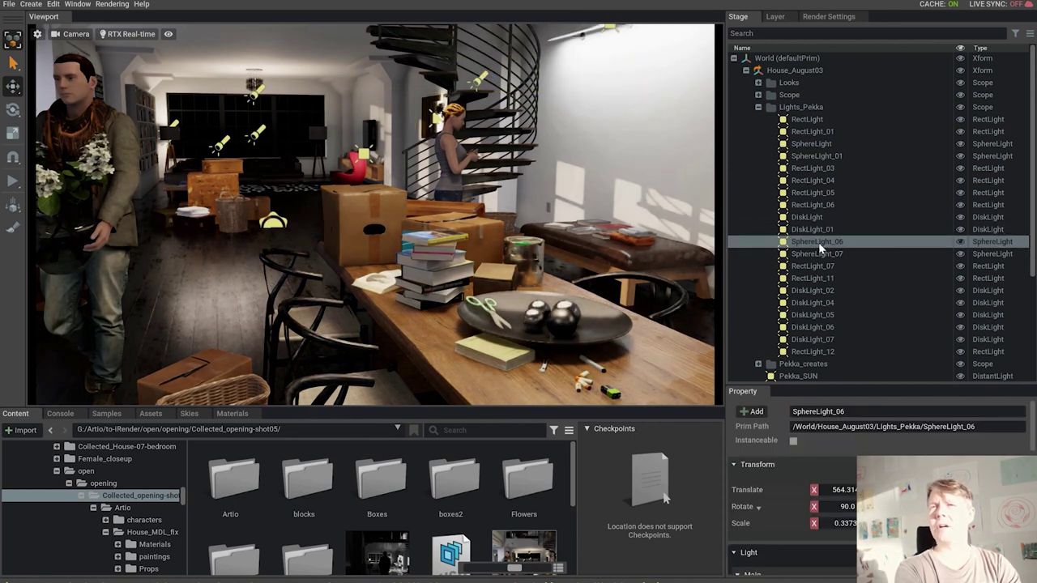
key("f")
scroll(405, 294, "down", 3)
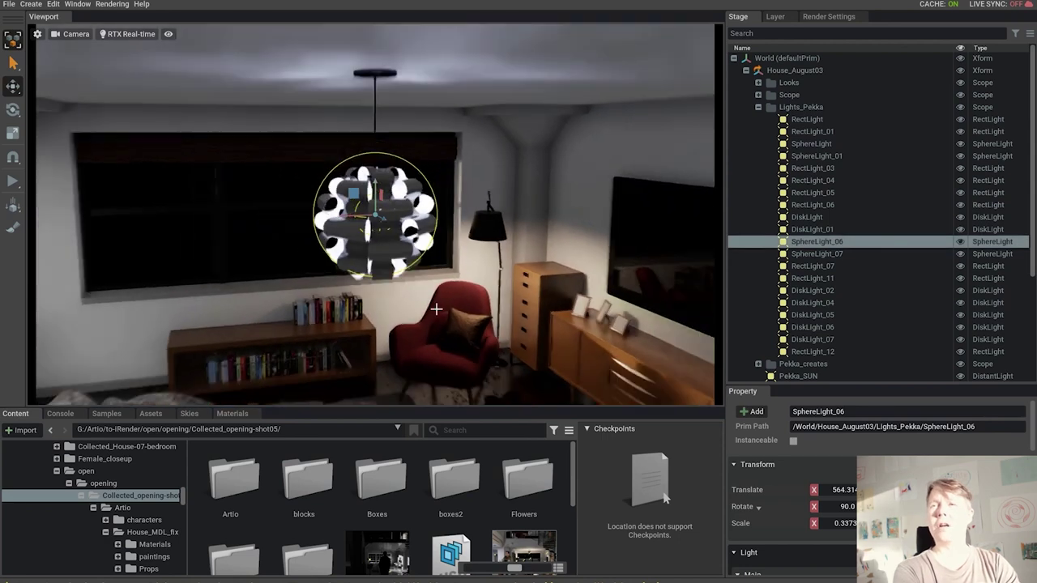
- Toggle SphereLight_06's visibility in the round pendant lamp to compare its effect, and locate SphereLight_07 in the floor lamp
right_click_drag(415, 247, 443, 298)
left_click_drag(444, 298, 427, 279, "alt")
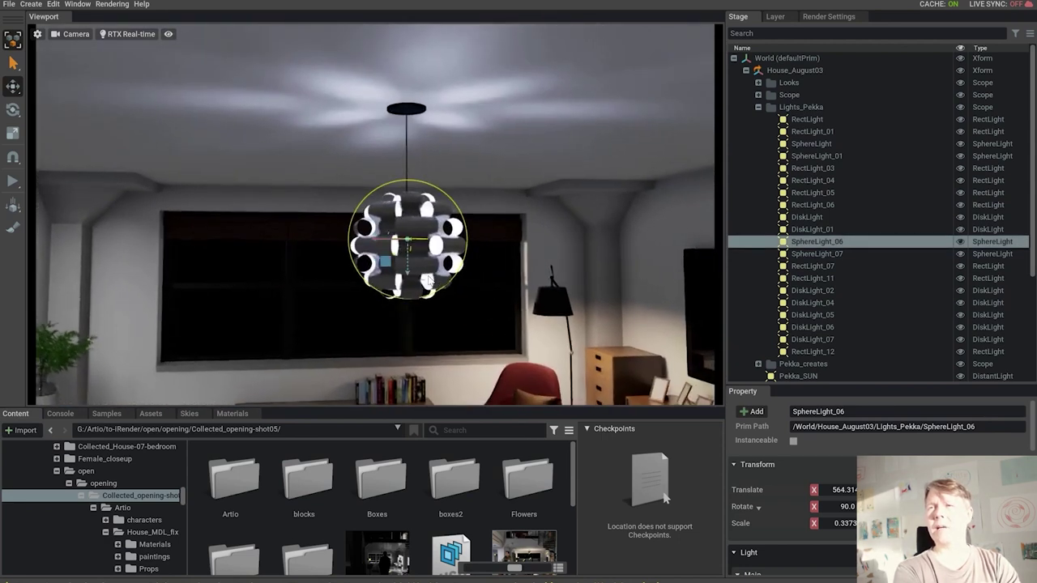
left_click(960, 242)
left_click(960, 242)
left_click(819, 253)
left_click_drag(600, 318, 569, 259, "alt")
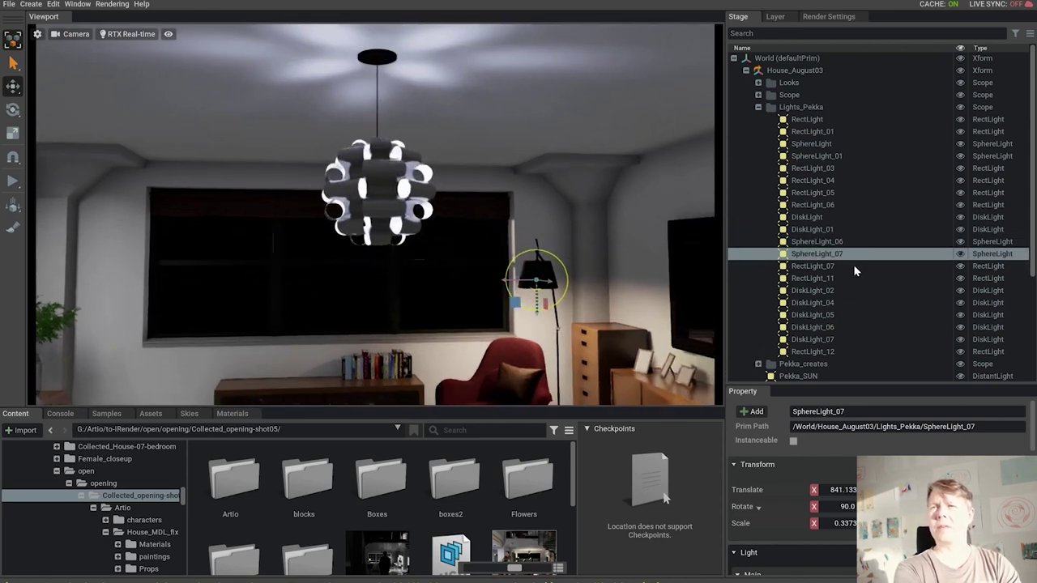
- Frame RectLight_07 in the long wall-mounted fixture and examine how it lights the wall
left_click(761, 268)
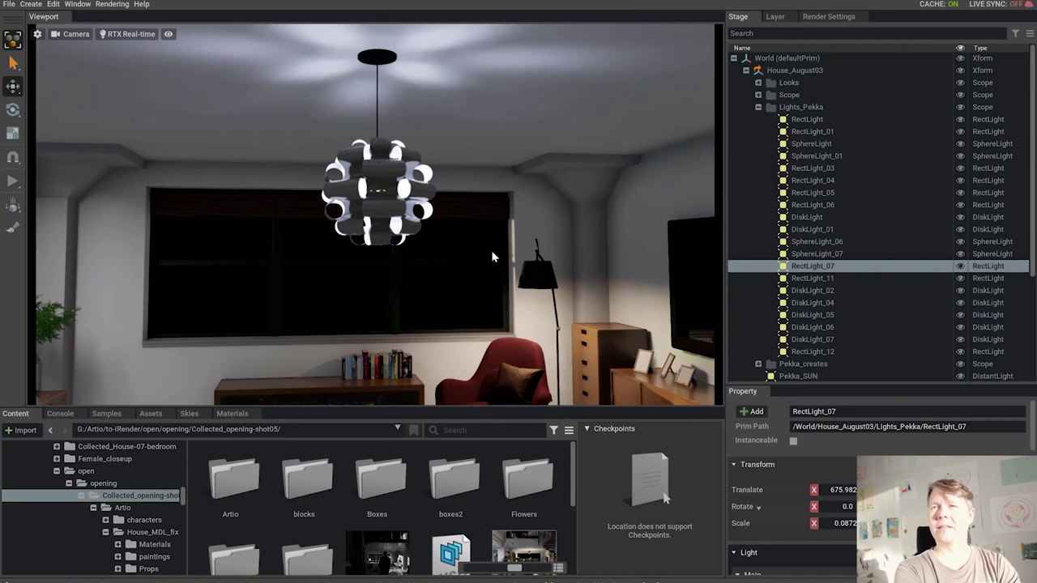
key("f")
left_click_drag(399, 268, 423, 280, "alt")
scroll(423, 282, "down", 6)
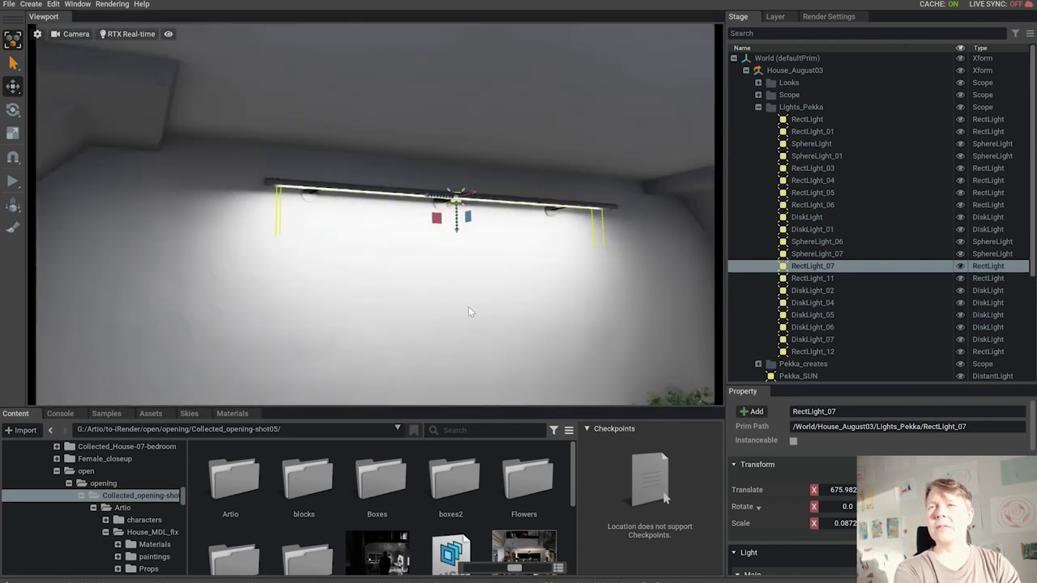
scroll(486, 316, "down", 5)
- Frame DiskLight_02 above the wooden boxes and examine its placement from several angles across the room
left_click(813, 290)
key("f")
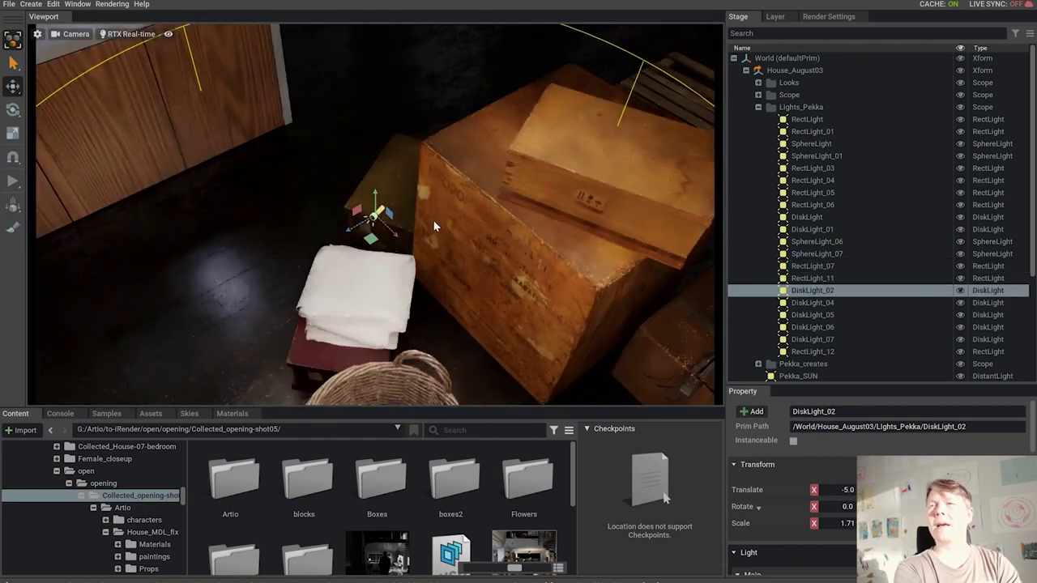
scroll(433, 220, "down", 8)
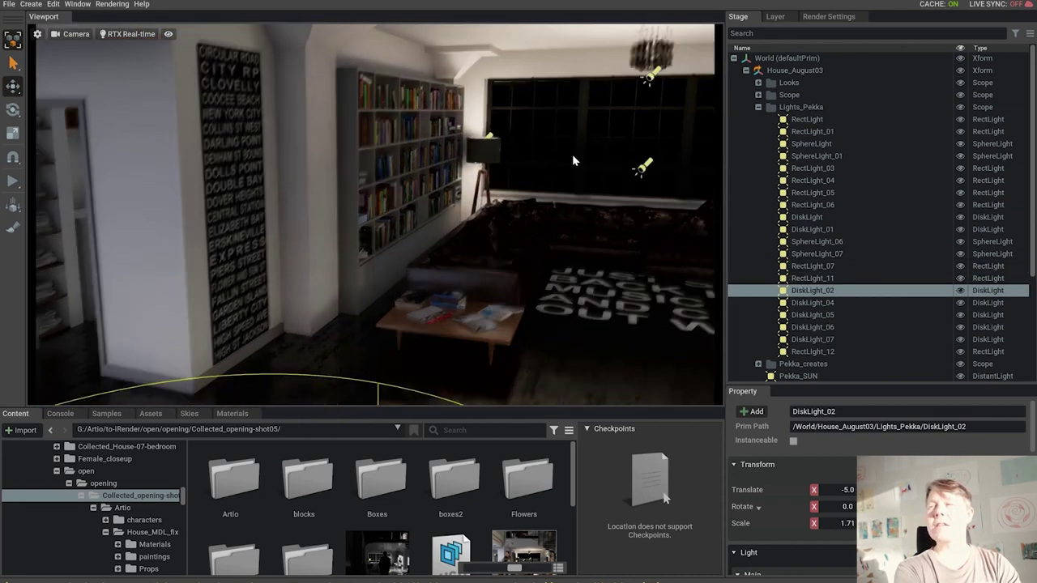
key("f")
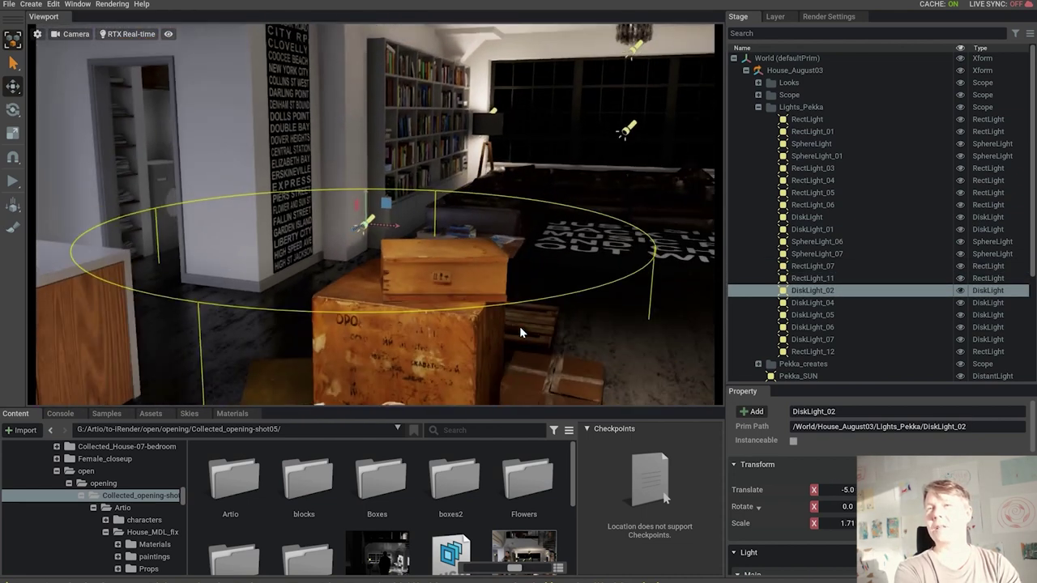
scroll(520, 327, "down", 3)
right_click_drag(491, 324, 521, 288)
middle_click_drag(454, 296, 483, 269)
middle_click_drag(441, 397, 510, 321)
right_click_drag(413, 354, 462, 307)
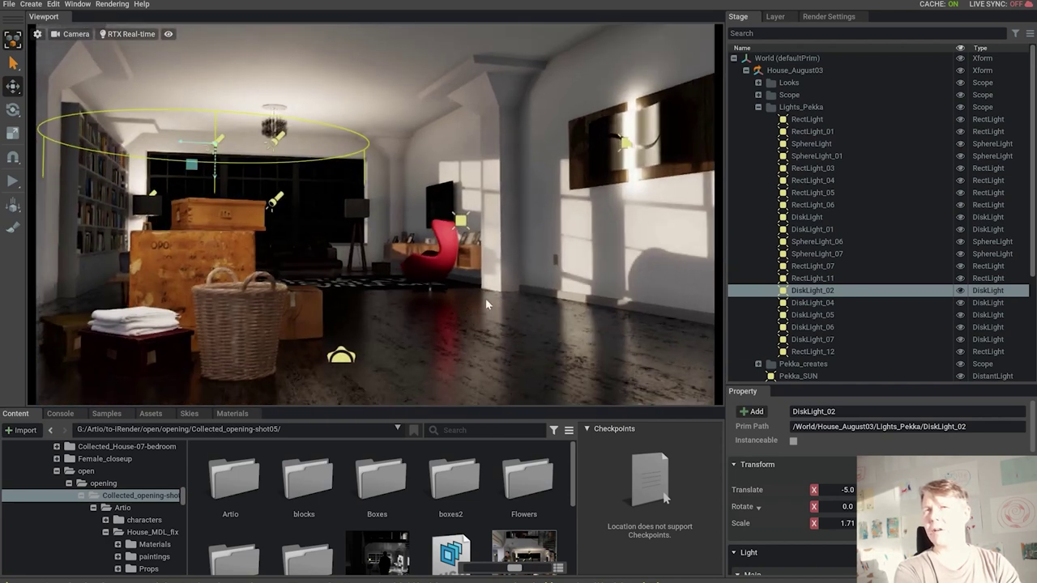
- View the room from the kitchen bar stools and toggle DiskLight_02's visibility to compare its effect on the floor
key("f")
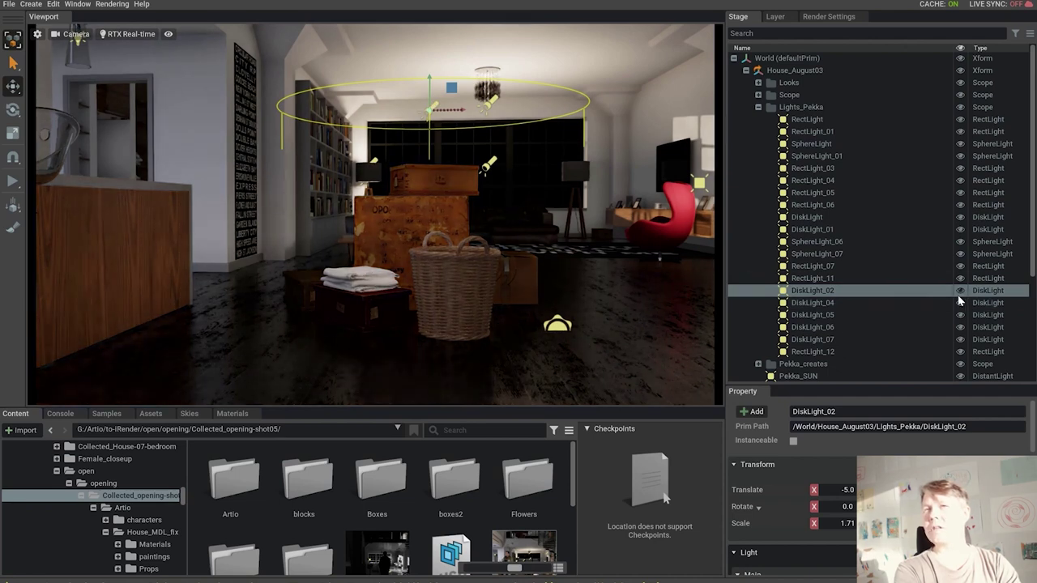
scroll(494, 229, "down", 5)
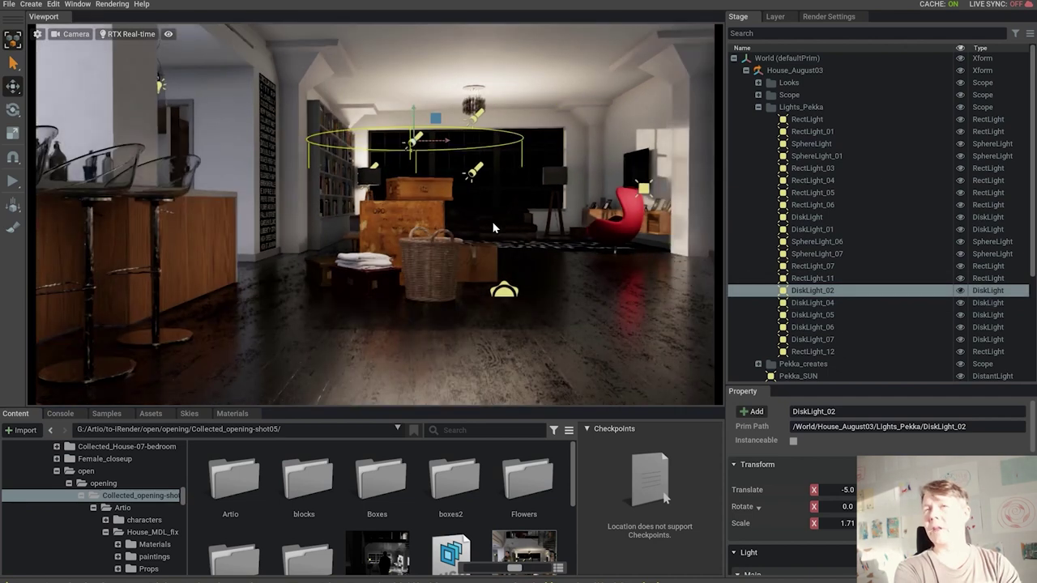
scroll(500, 284, "down", 2)
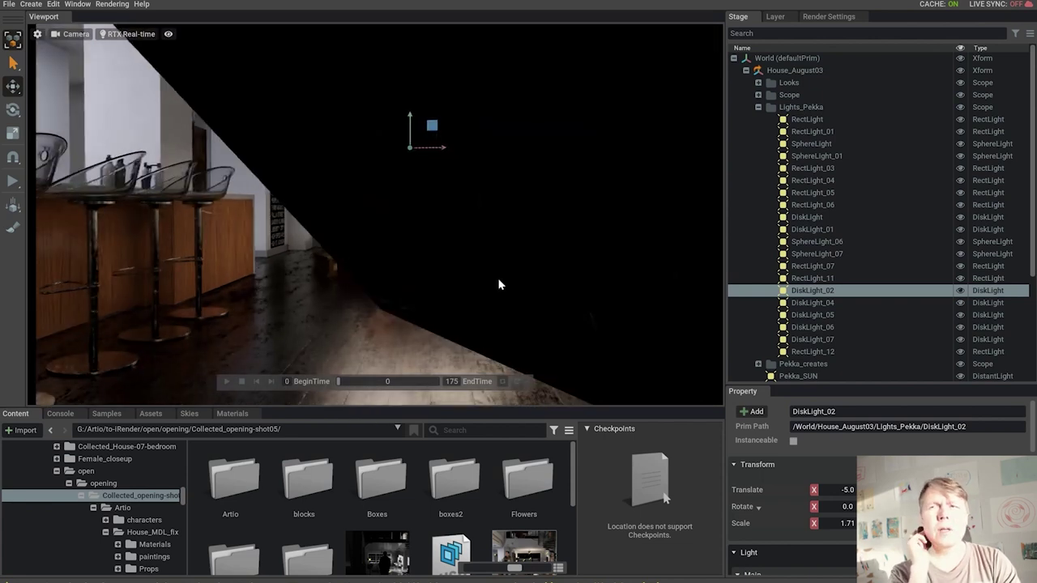
scroll(500, 284, "up", 2)
middle_click_drag(499, 266, 498, 246)
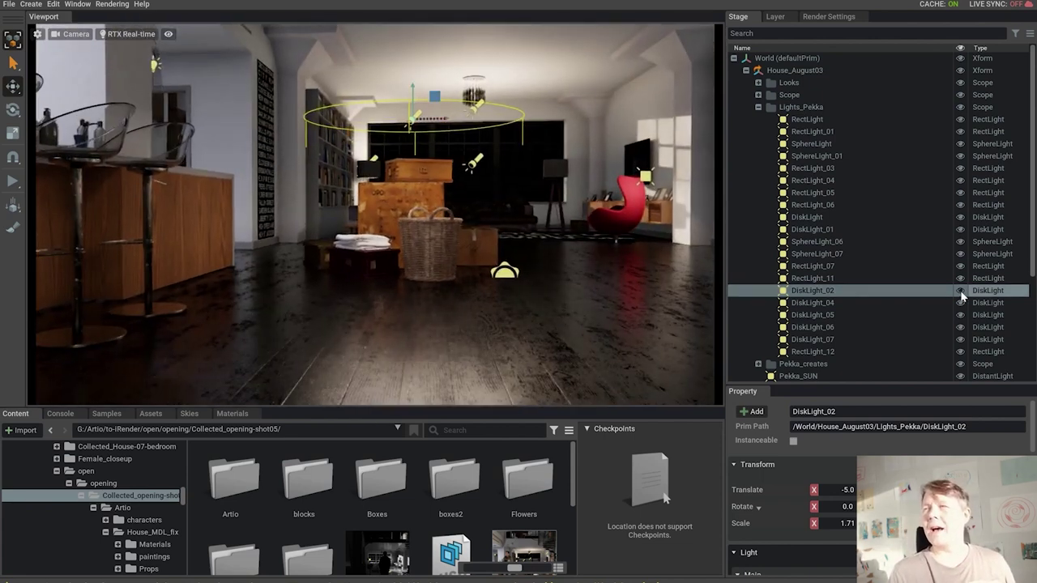
left_click(960, 291)
left_click(960, 291)
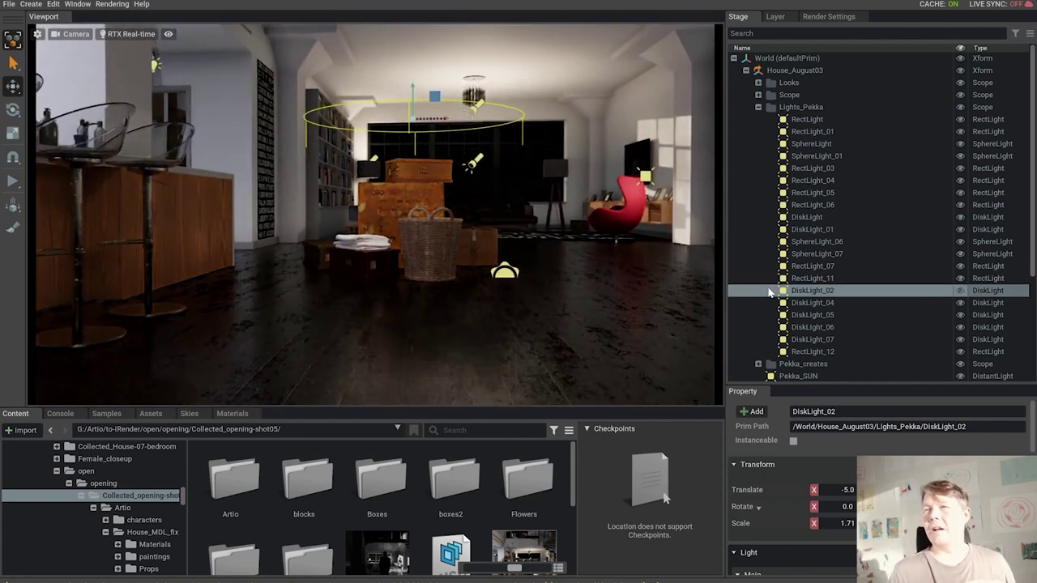
- Set DiskLight_02's specular multiplier to 0 and examine the floor and boxes from the kitchen side
left_click_drag(884, 384, 882, 148)
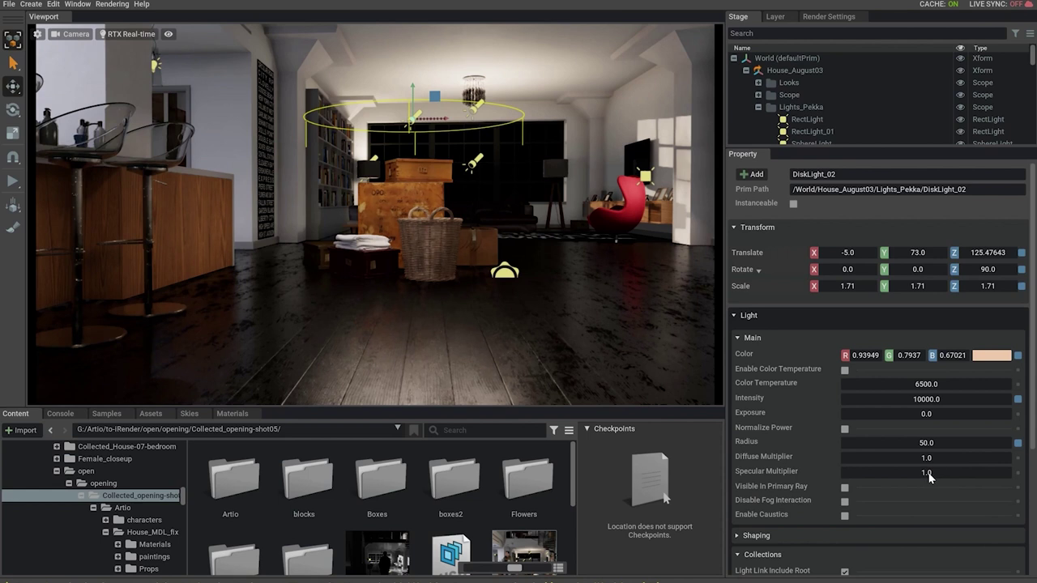
key("Return")
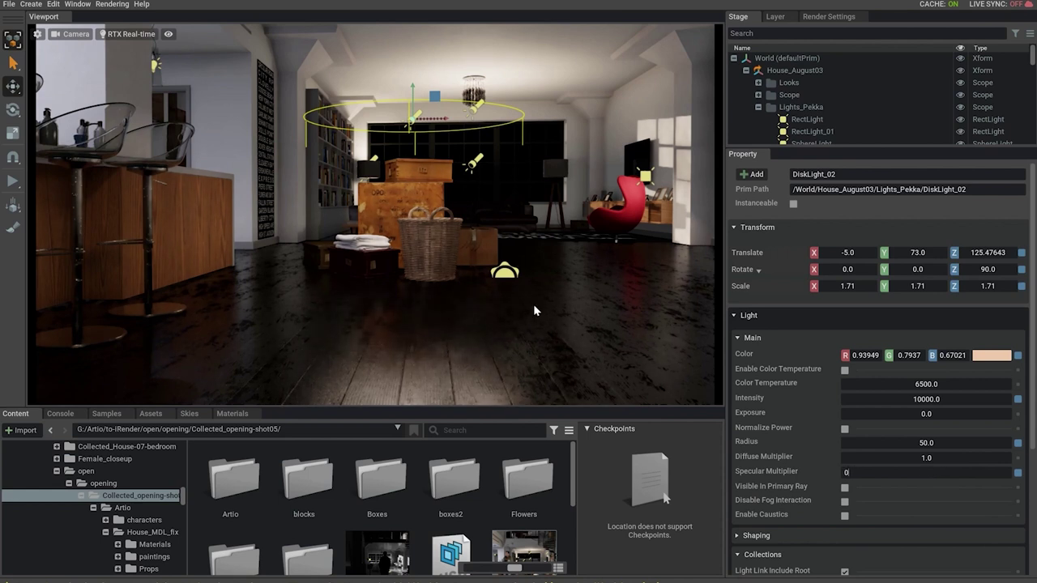
middle_click_drag(452, 228, 450, 263)
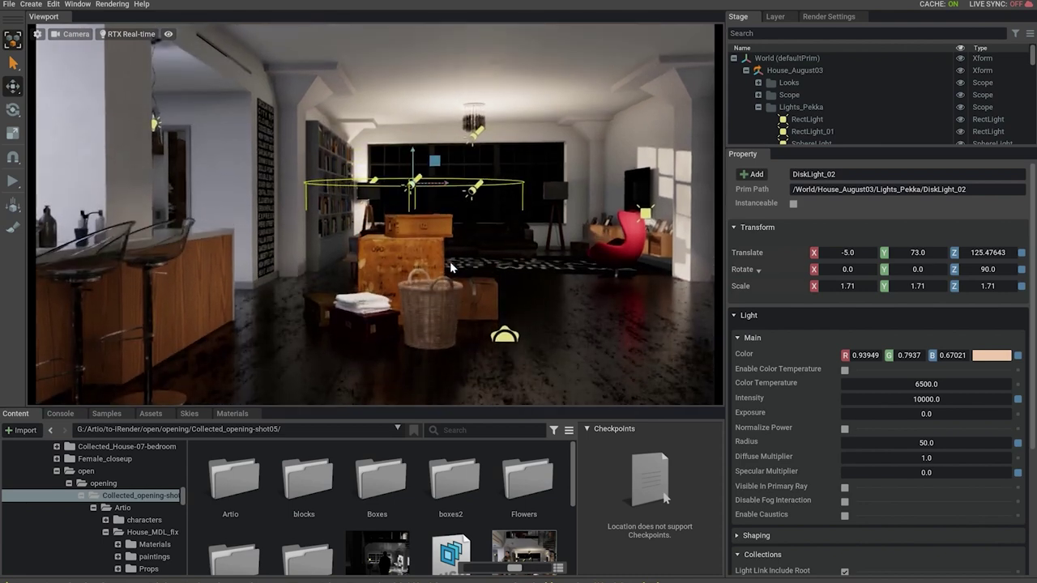
scroll(449, 258, "up", 1)
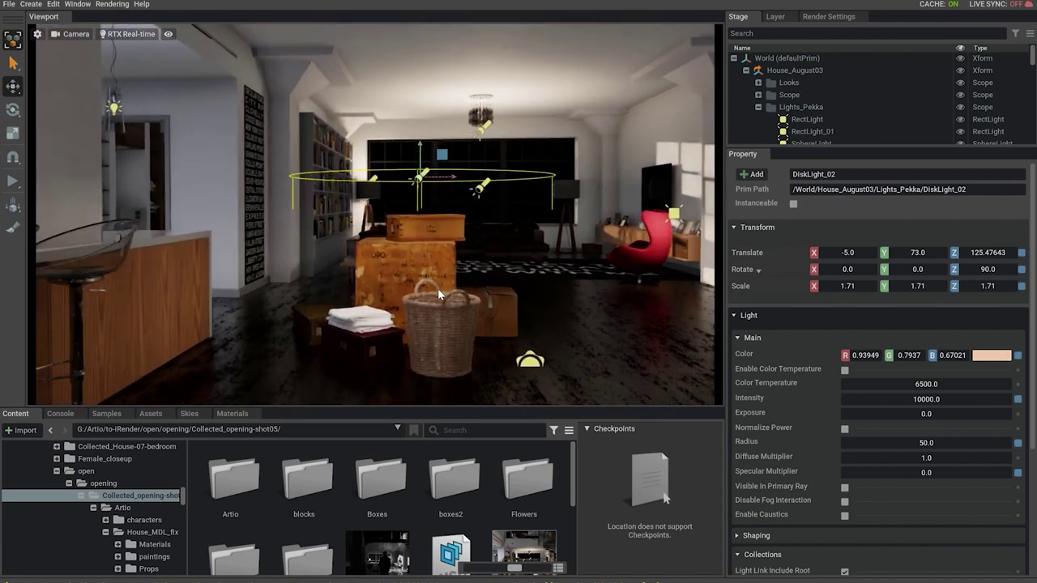
scroll(437, 290, "down", 3)
middle_click_drag(429, 274, 448, 239)
right_click_drag(448, 239, 417, 230)
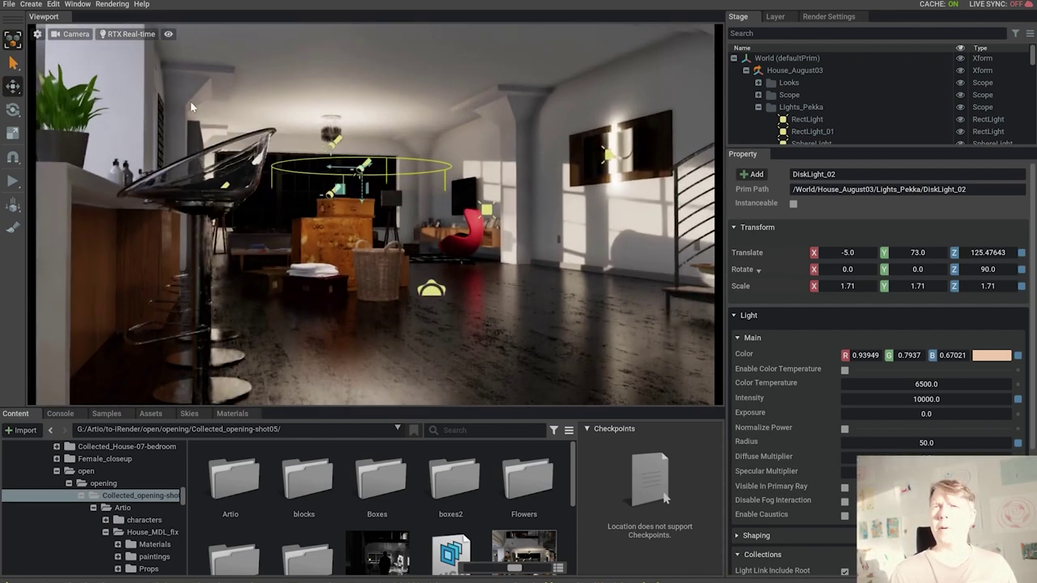
- View the room in RTX Path-Traced rendering, restore DiskLight_02's specular multiplier to 1, and return to RTX Real-Time
left_click(128, 34)
left_click(175, 51)
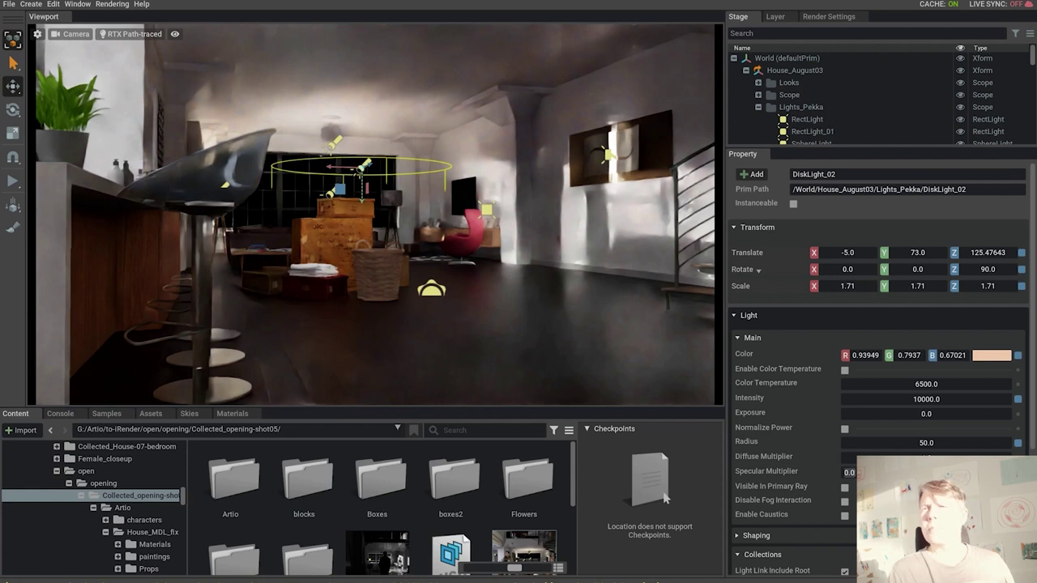
type("1")
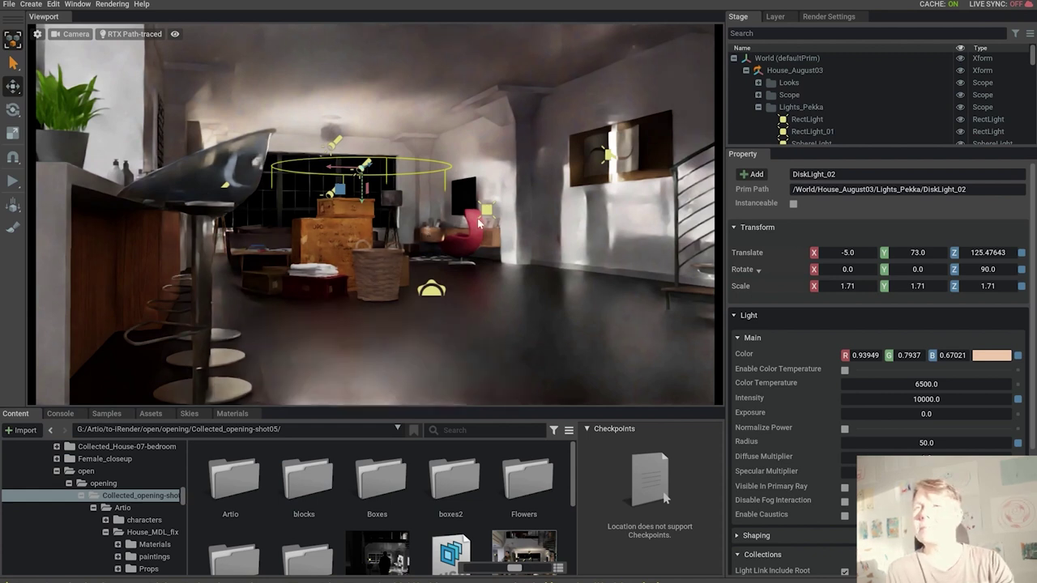
left_click(135, 37)
left_click(166, 37)
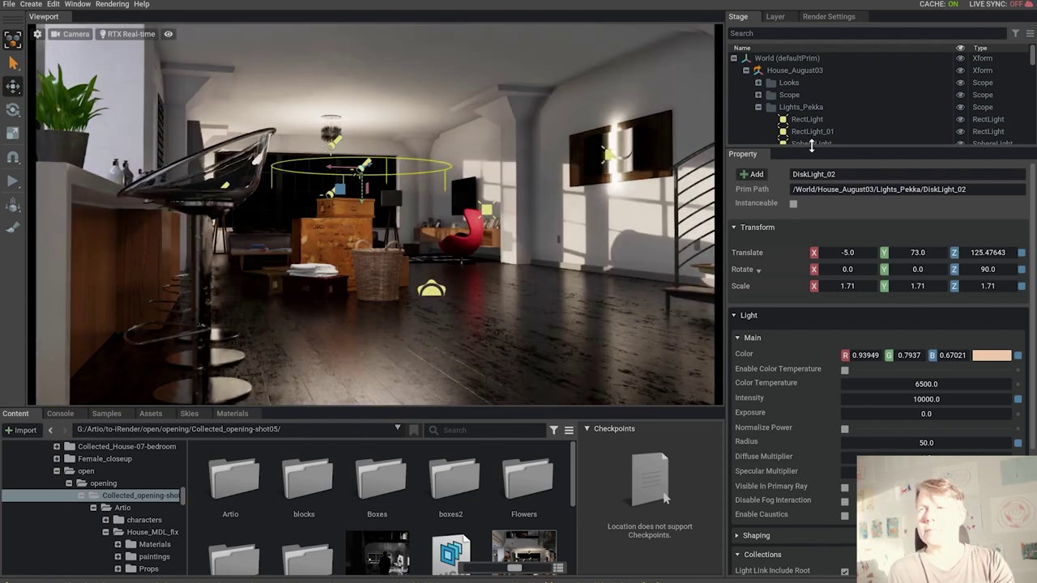
- Frame DiskLight_04 above the sofa and toggle its visibility to compare its effect on the living room
left_click_drag(811, 149, 817, 416)
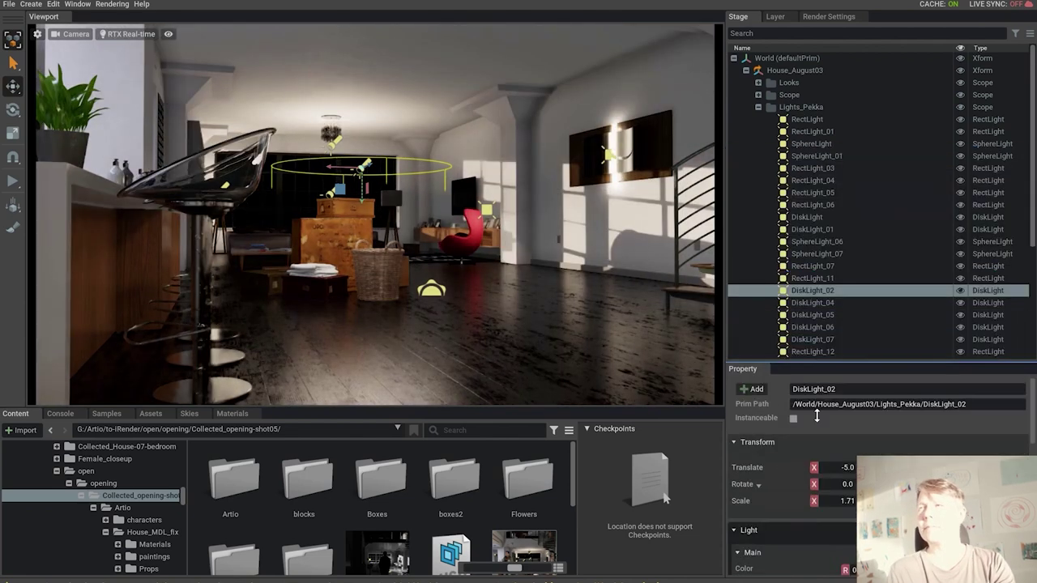
left_click(812, 303)
key("f")
scroll(423, 298, "down", 5)
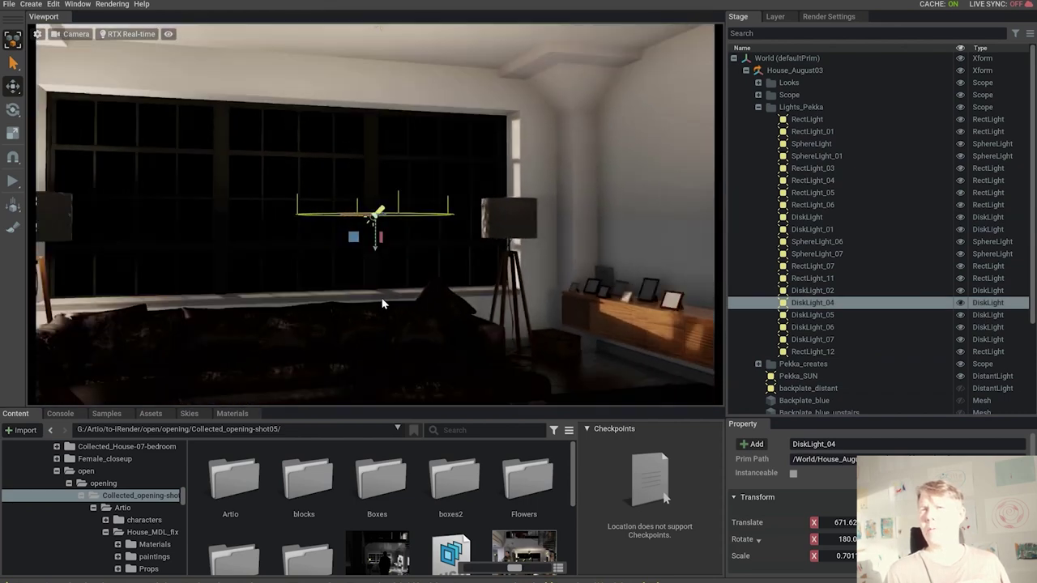
scroll(384, 304, "down", 6)
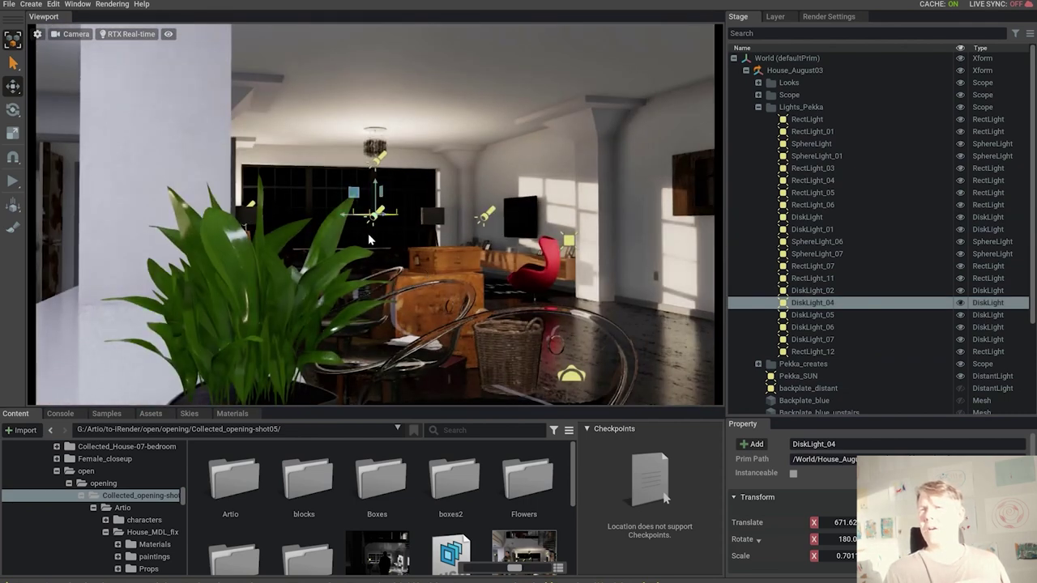
left_click_drag(360, 240, 718, 312, "alt")
left_click(960, 302)
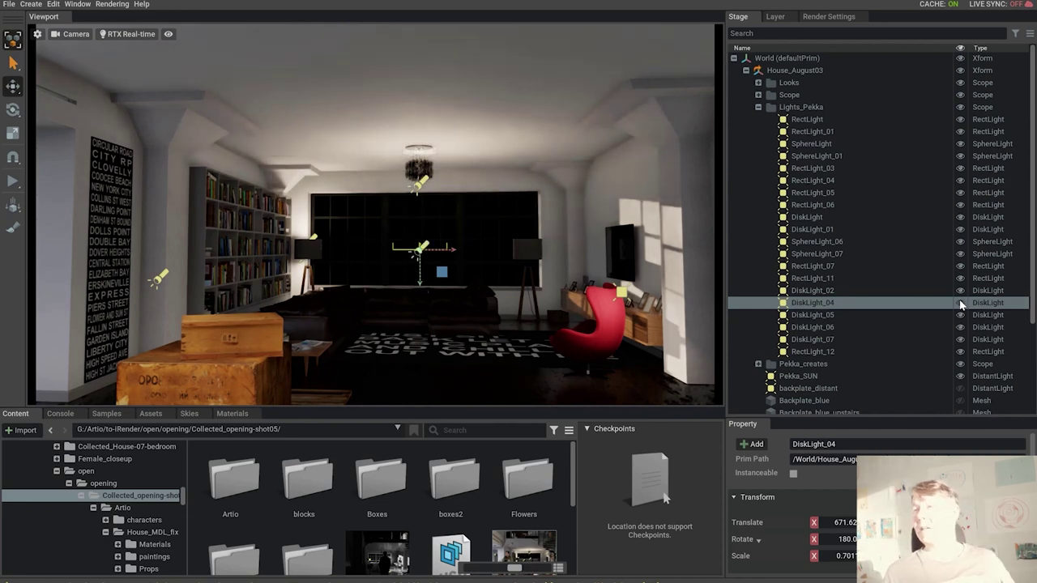
- Frame DiskLight_05 inside the tripod lamp's shade by the bookshelf and toggle its visibility to compare its upward glow
left_click(932, 315)
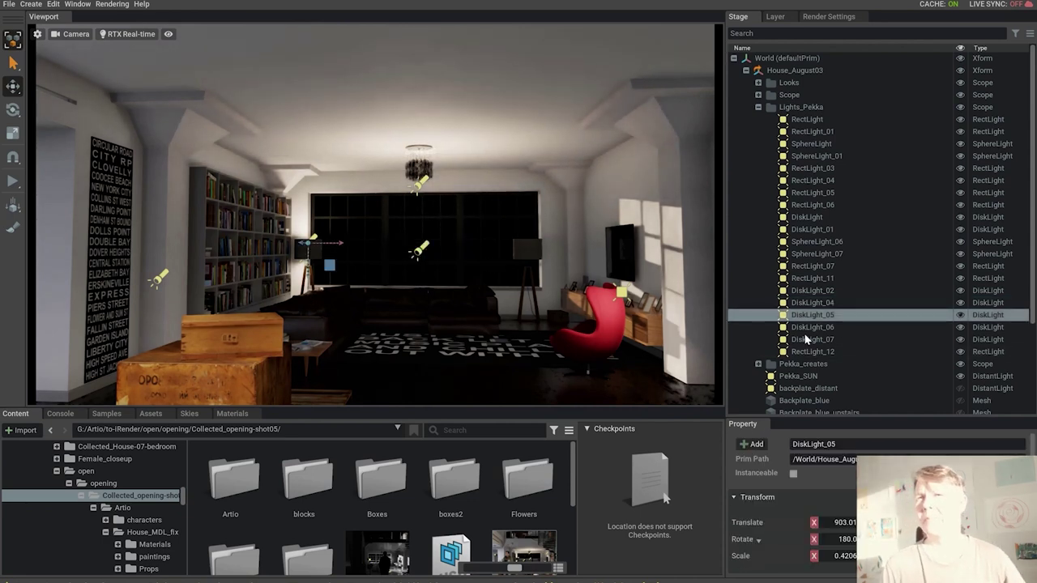
key("f")
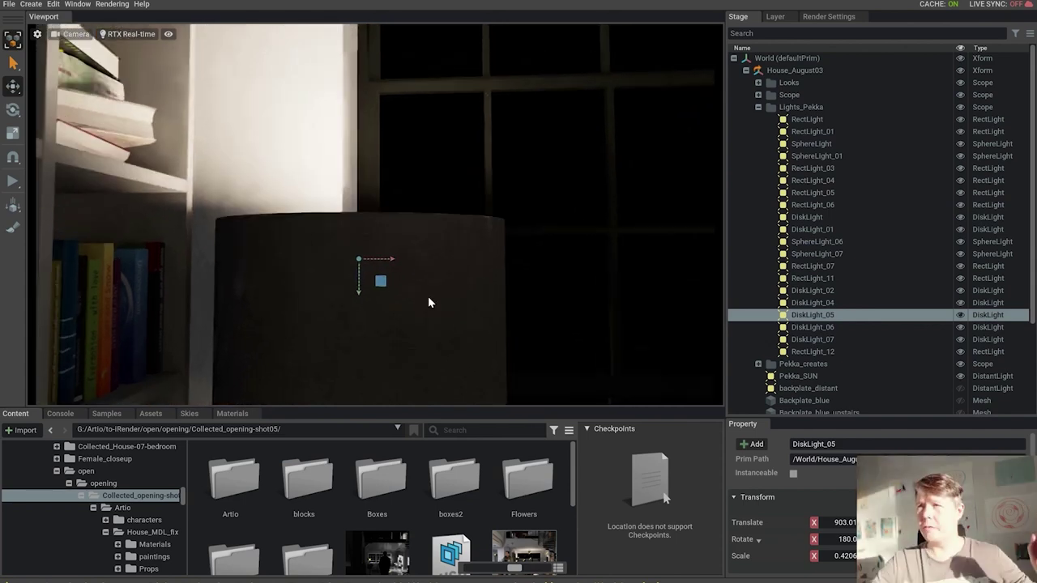
left_click_drag(428, 297, 440, 234, "alt")
middle_click_drag(440, 234, 370, 360)
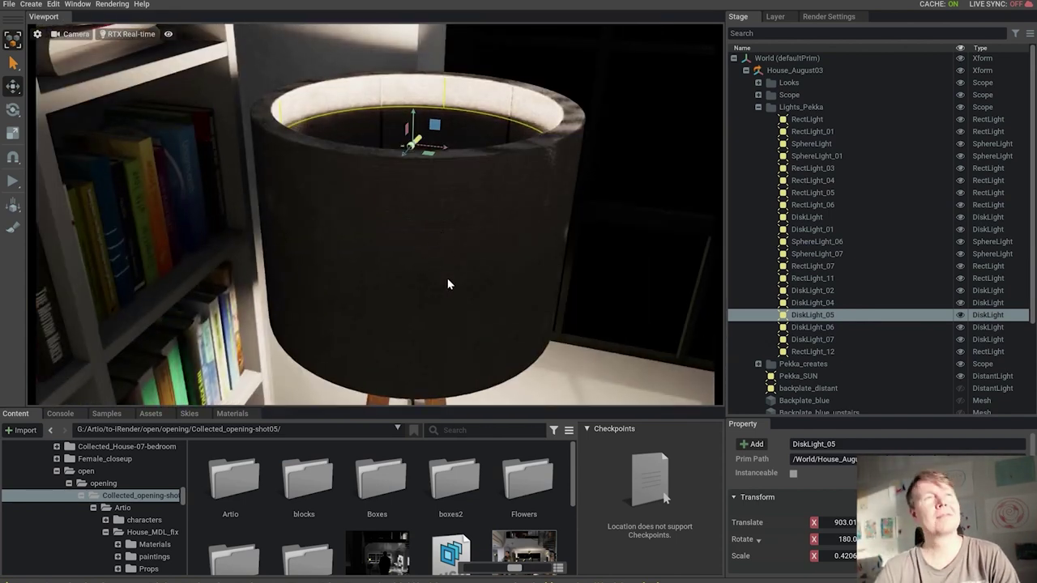
right_click_drag(447, 278, 454, 238)
scroll(452, 266, "down", 4)
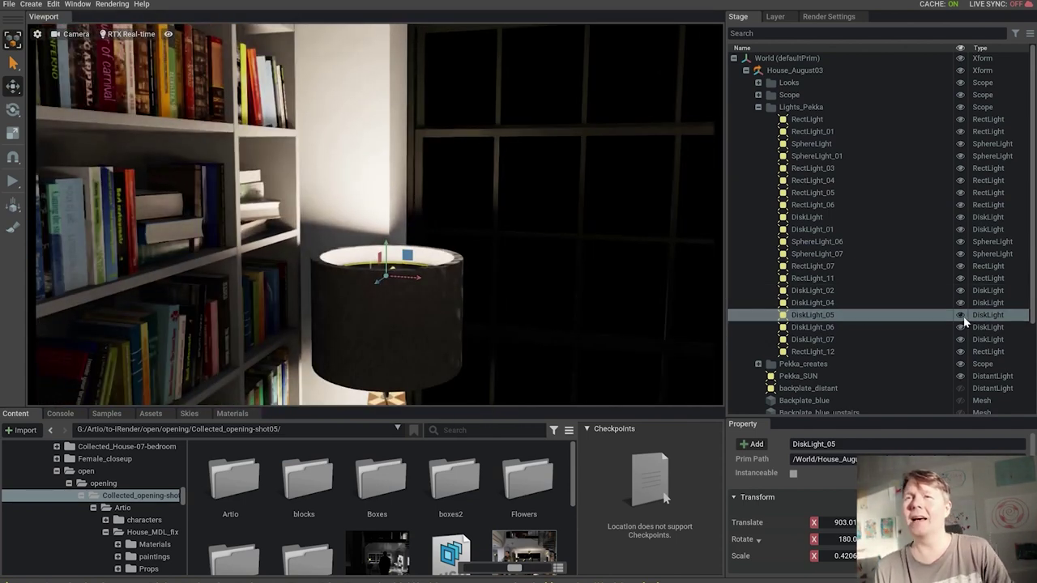
left_click(962, 316)
left_click(962, 316)
- Select DiskLight_06 in the same tripod lamp and toggle its visibility to compare the light below the shade
left_click(804, 328)
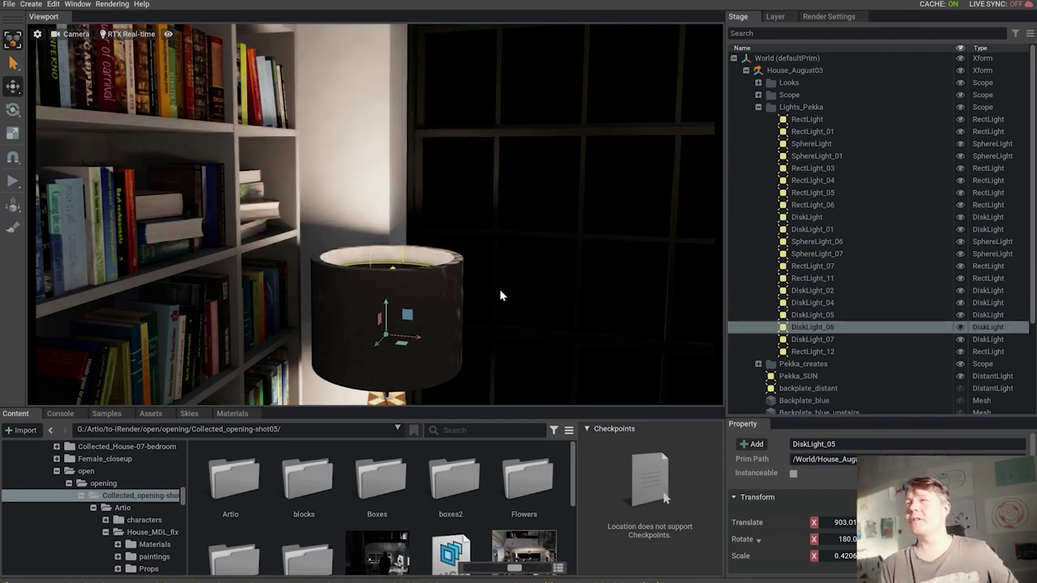
middle_click_drag(499, 259, 493, 179)
left_click(959, 328)
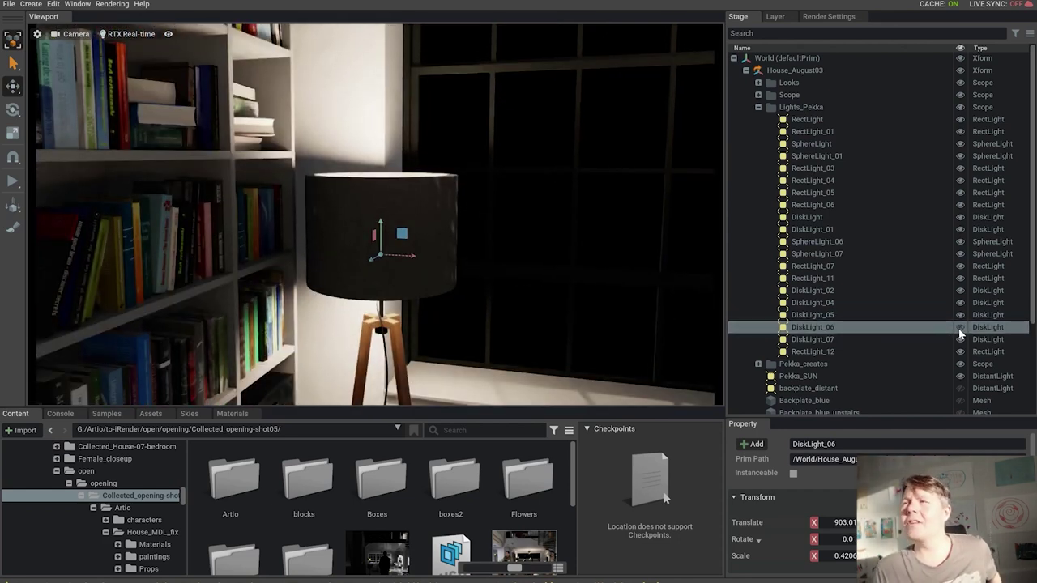
left_click(958, 328)
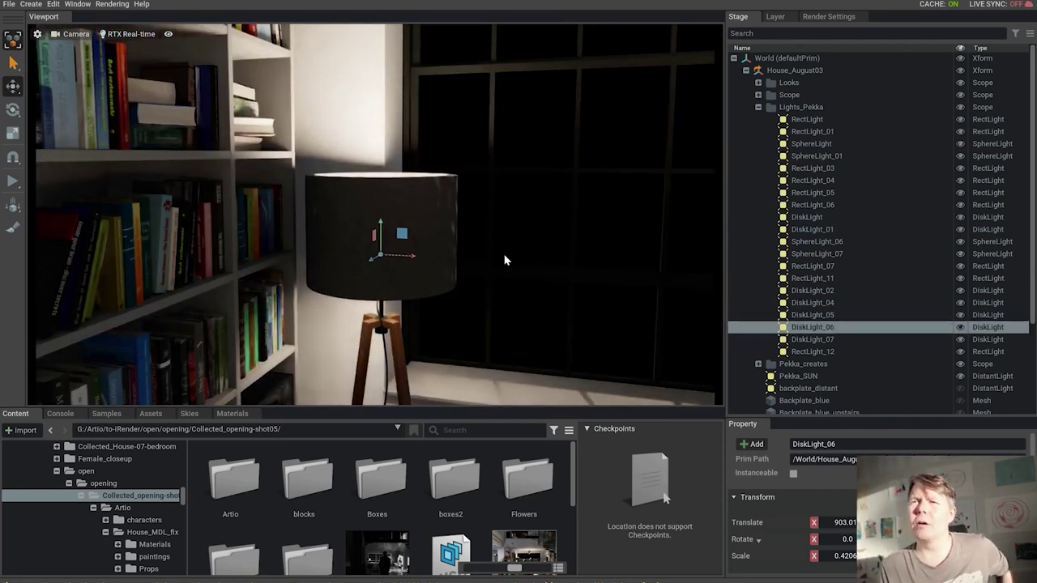
- View DiskLight_07 beneath the chandelier in path-traced rendering and switch back to RTX Real-Time to compare the ceiling lighting
key("s")
right_click_drag(505, 260, 580, 281)
key("d")
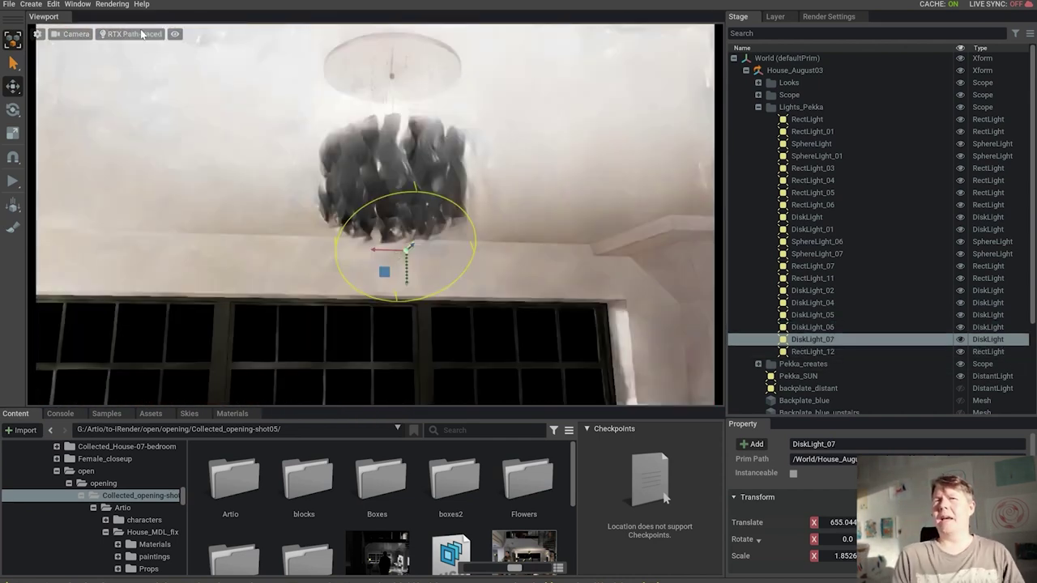
left_click(134, 34)
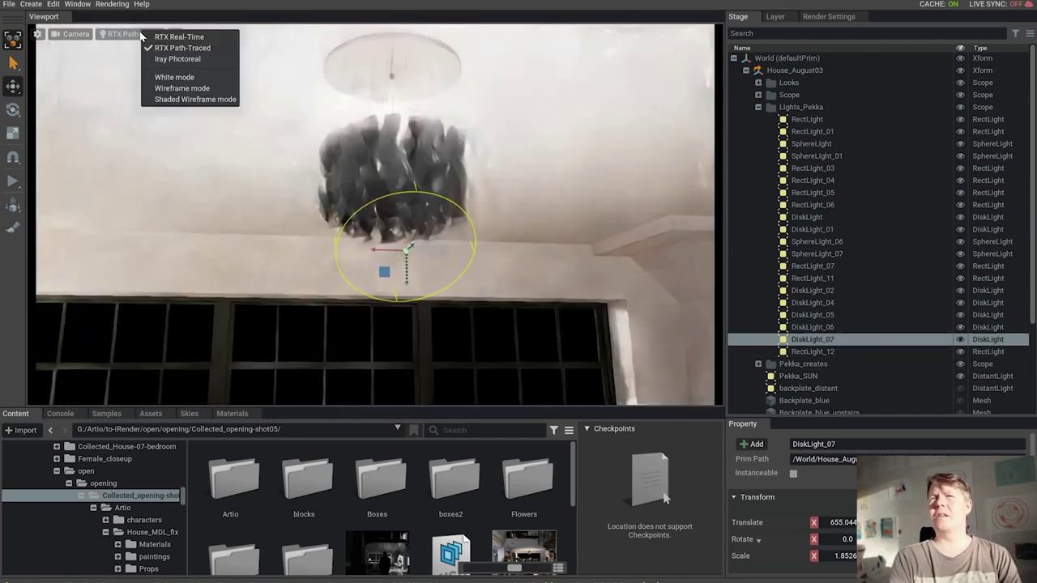
left_click(180, 37)
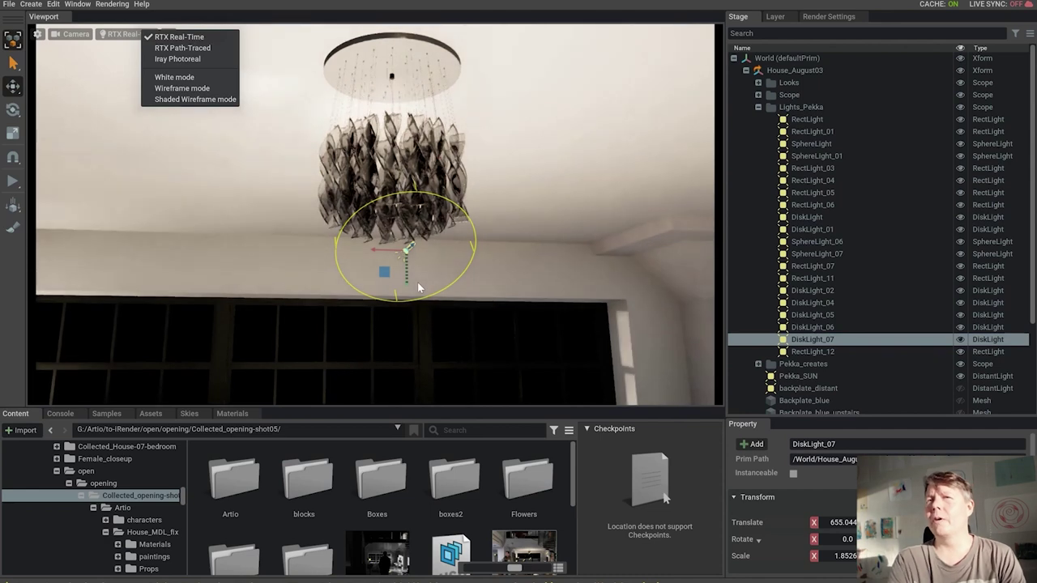
- Select RectLight_12 beside the red armchair, examine its placement from several angles and toggle its visibility to compare its effect
scroll(418, 282, "down", 5)
left_click(816, 352)
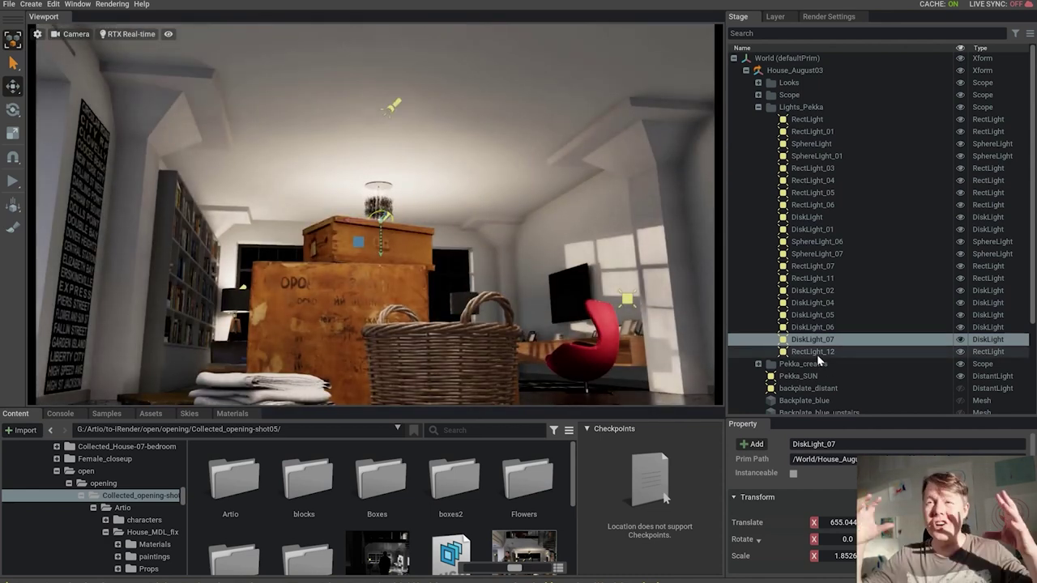
left_click(817, 353)
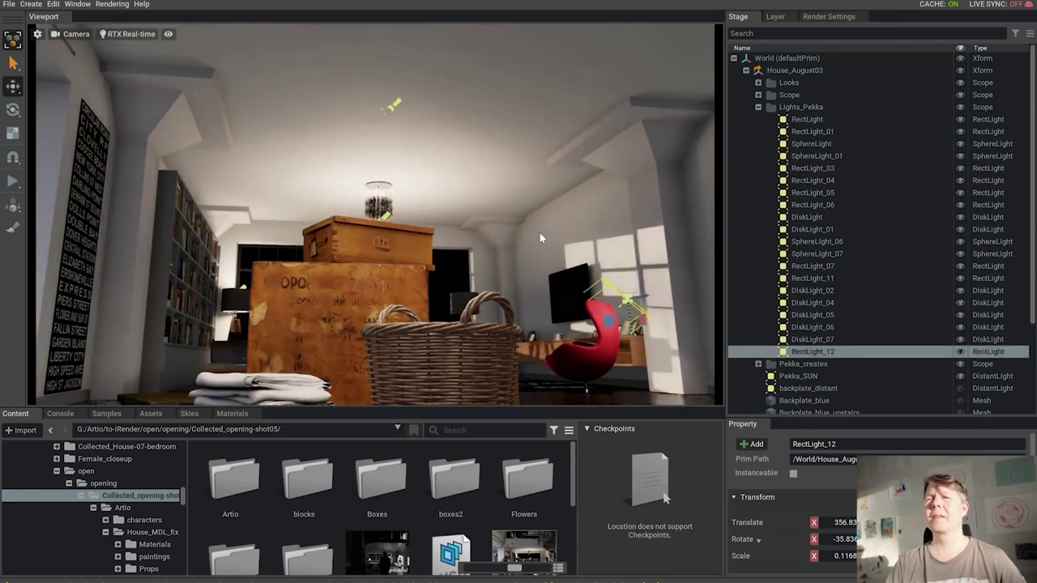
right_click_drag(540, 234, 588, 295)
right_click_drag(619, 346, 628, 348)
middle_click_drag(581, 282, 513, 187)
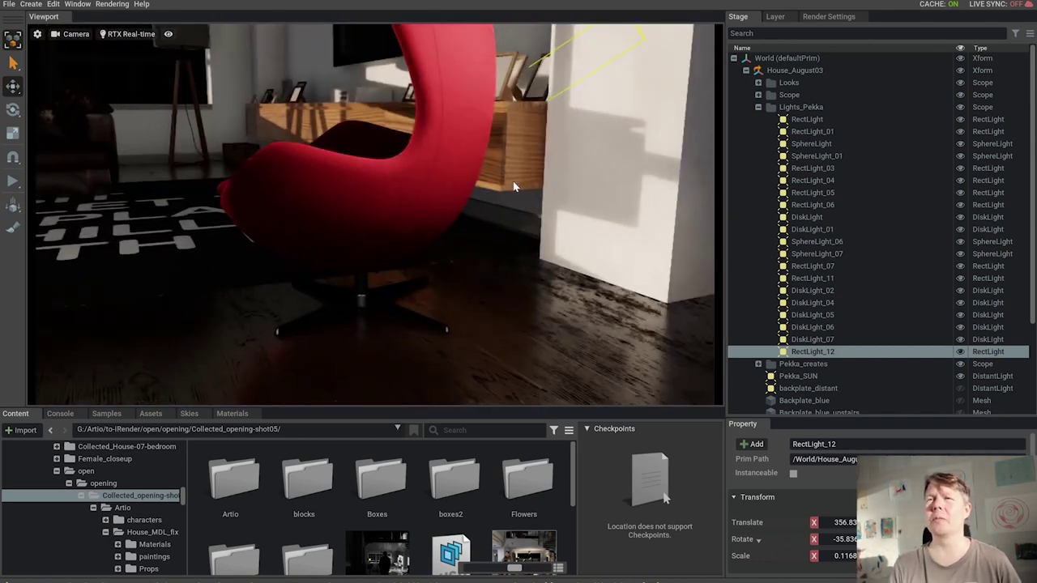
left_click_drag(513, 182, 514, 233, "alt")
scroll(513, 233, "down", 3)
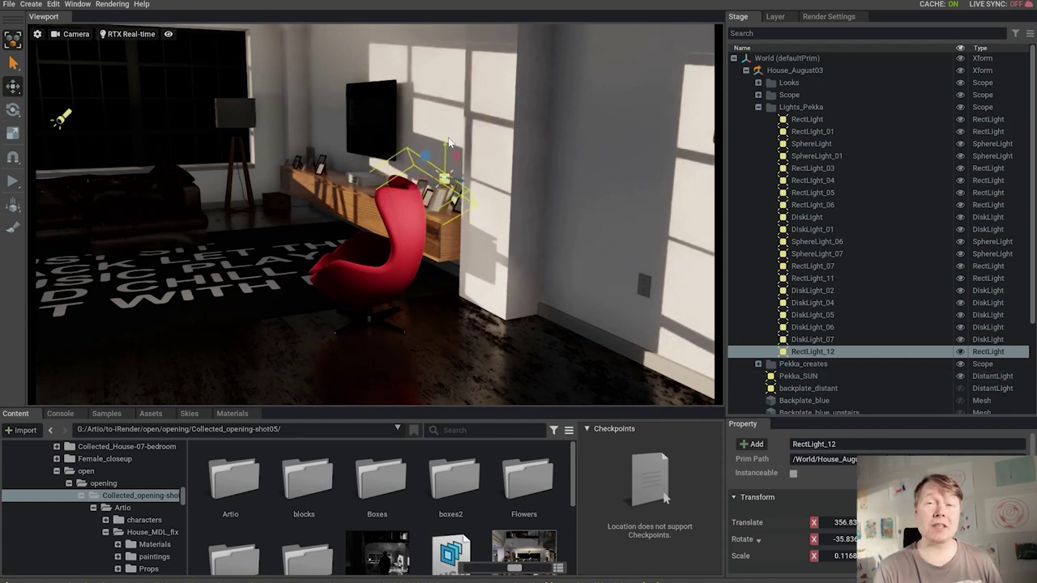
left_click_drag(445, 156, 443, 89)
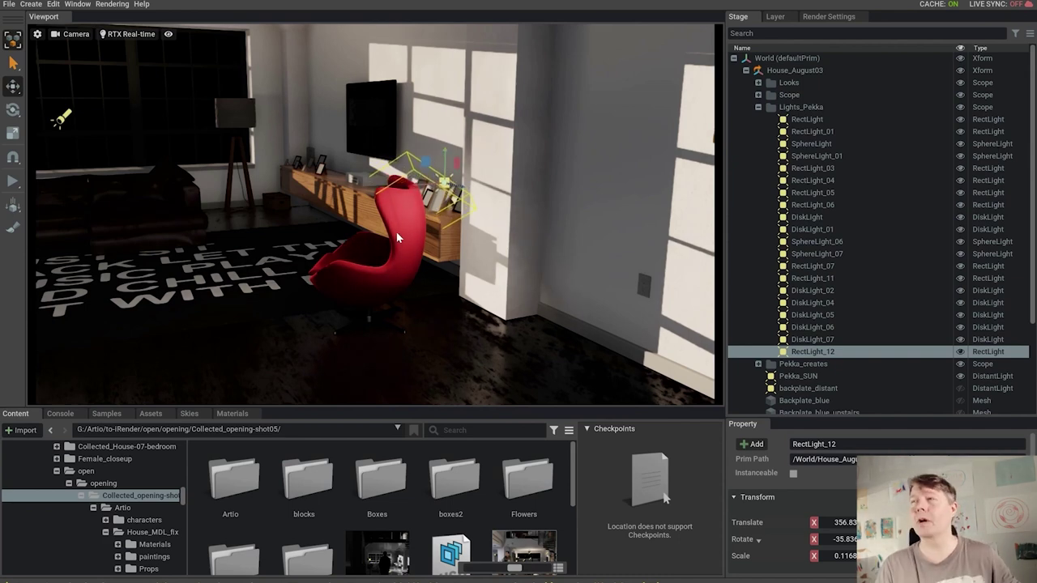
right_click_drag(427, 231, 537, 279)
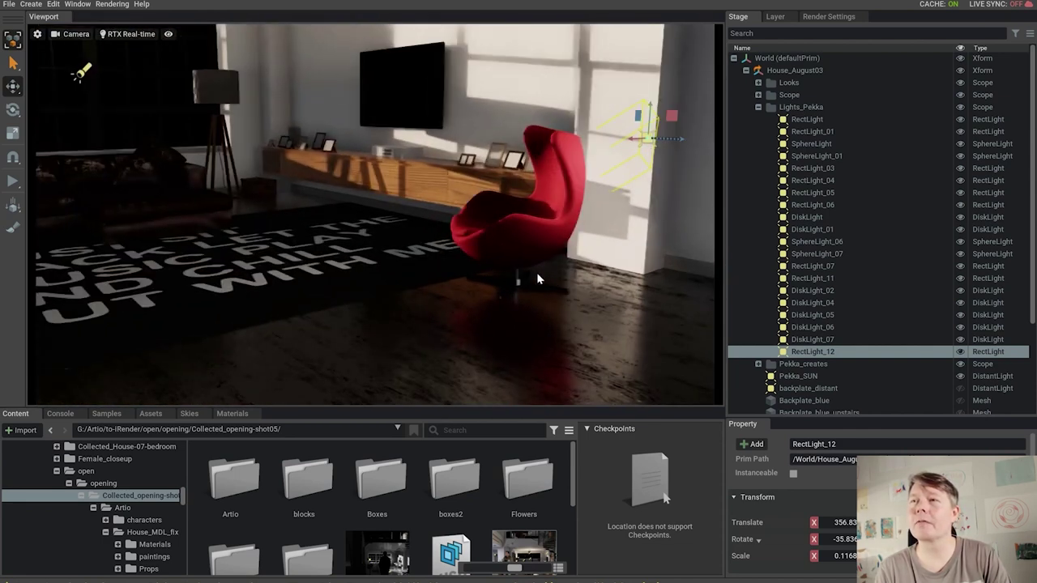
left_click(961, 351)
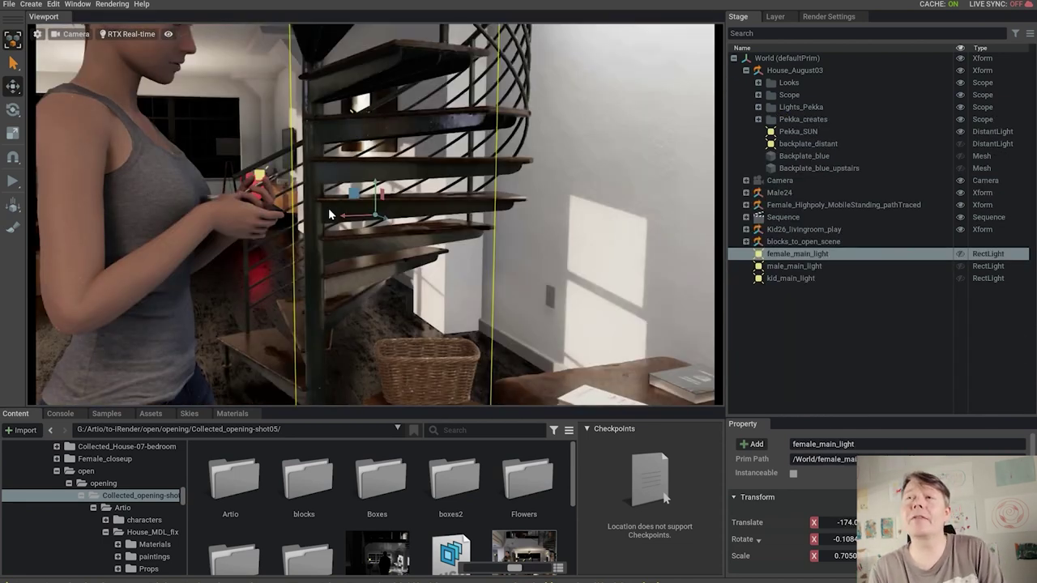
- Frame female_main_light beside the woman at the spiral staircase and make the light visible
key("f")
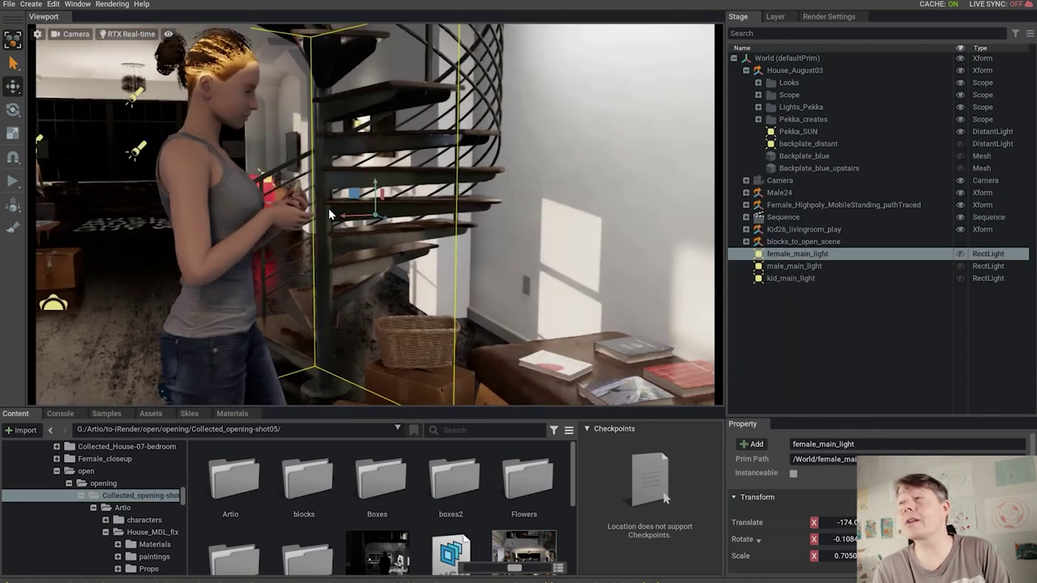
left_click(961, 254)
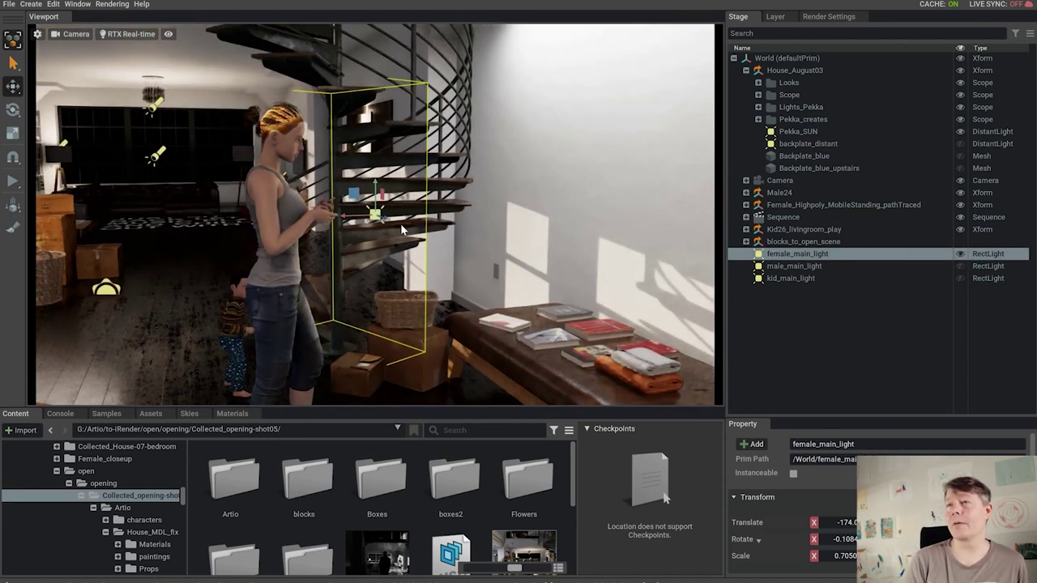
right_click_drag(447, 253, 377, 250)
left_click_drag(376, 244, 386, 240, "alt")
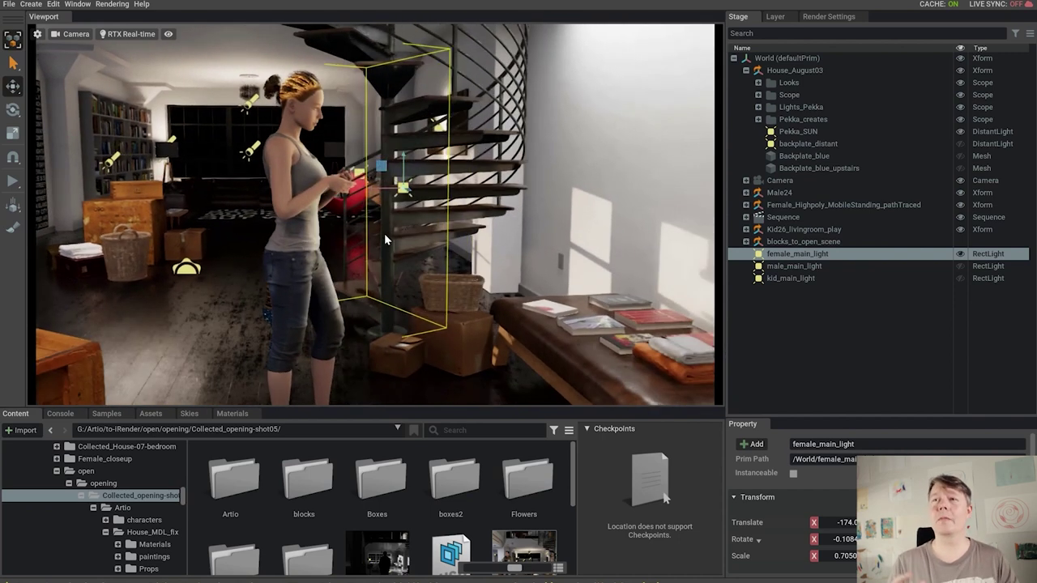
- Switch to RTX Path-Traced rendering and examine how female_main_light falls on the woman
left_click(130, 35)
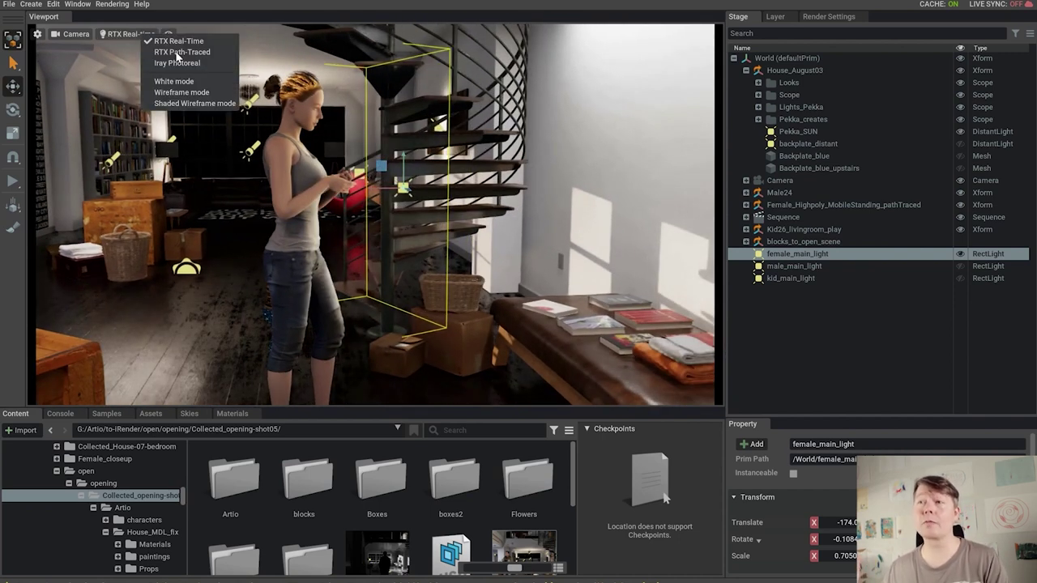
left_click(177, 51)
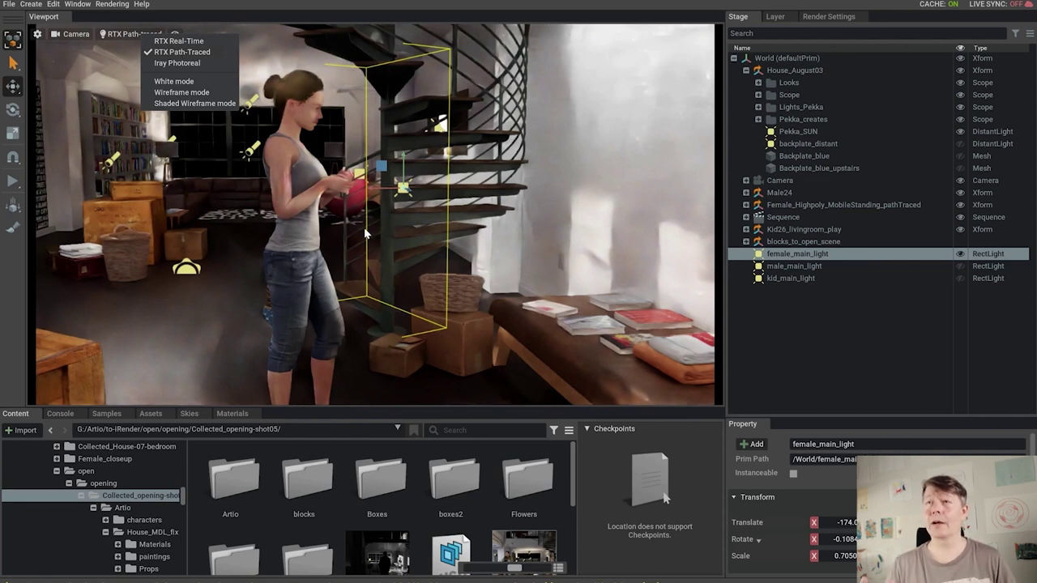
right_click_drag(348, 229, 446, 207)
middle_click_drag(445, 203, 385, 205)
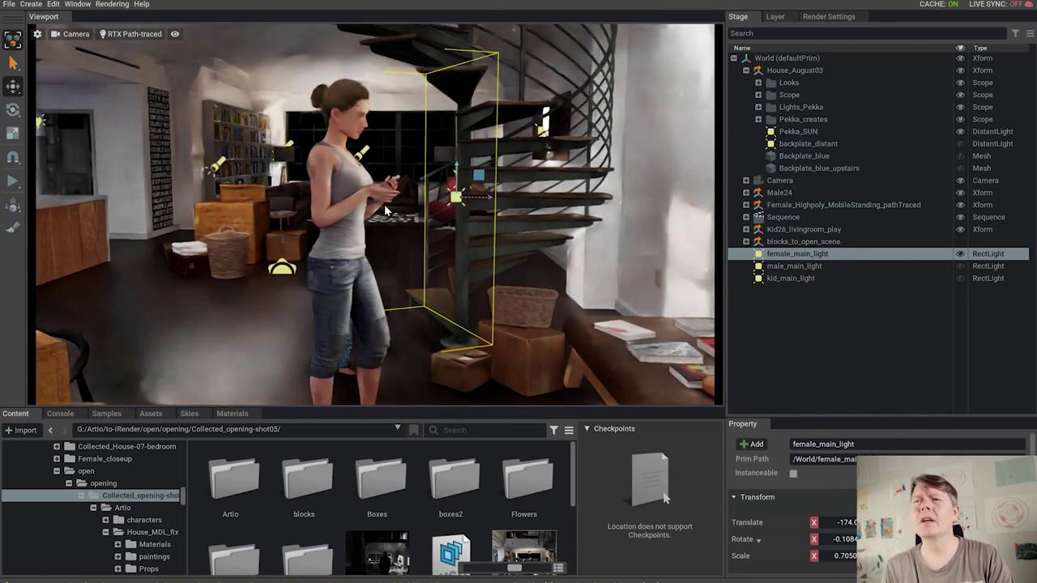
- Frame male_main_light beside the man with the flower pot, make it visible, and return to RTX Real-Time rendering to compare
left_click(786, 267)
key("f")
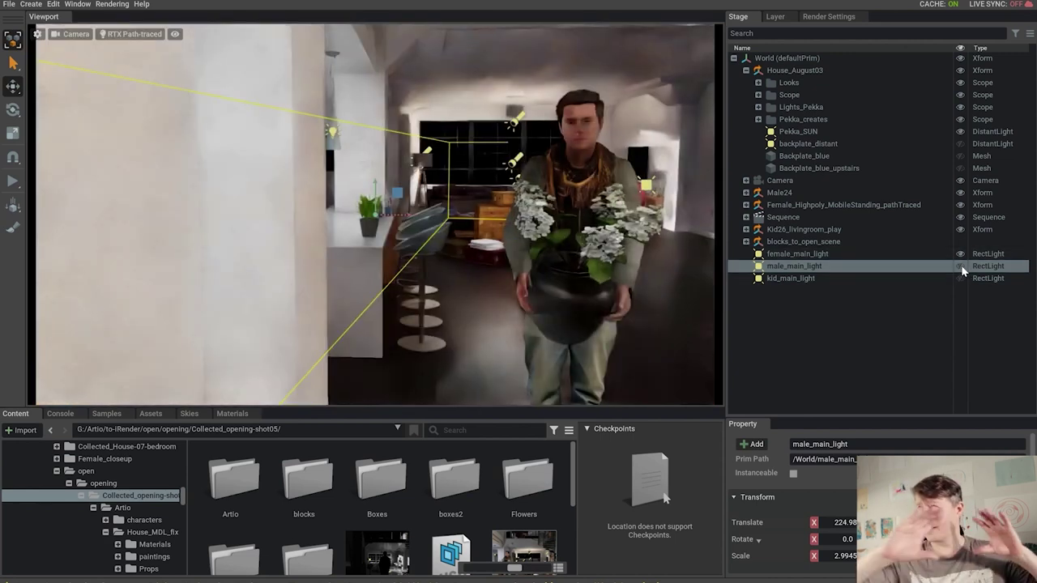
left_click(961, 266)
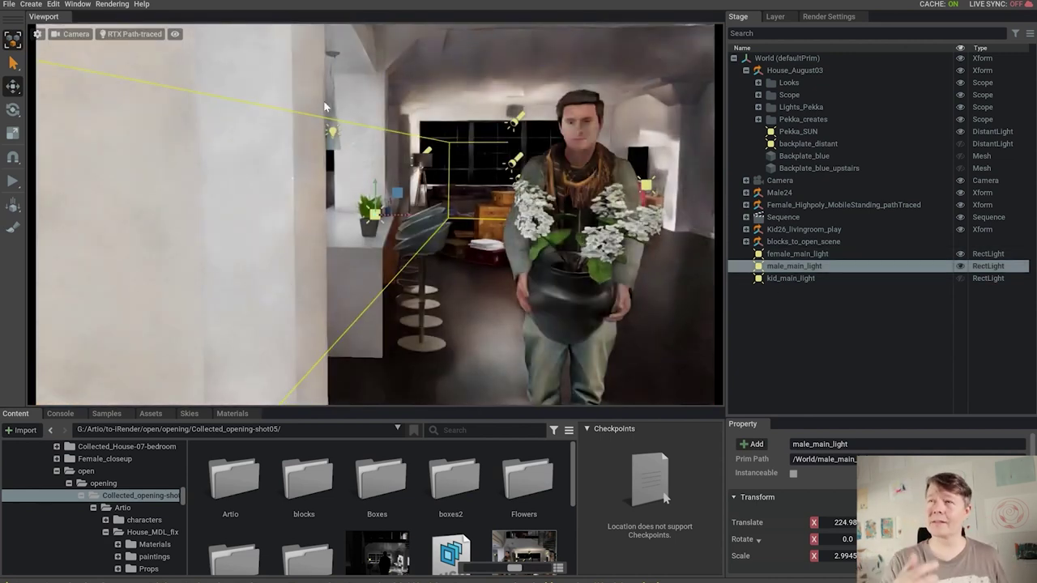
left_click(146, 37)
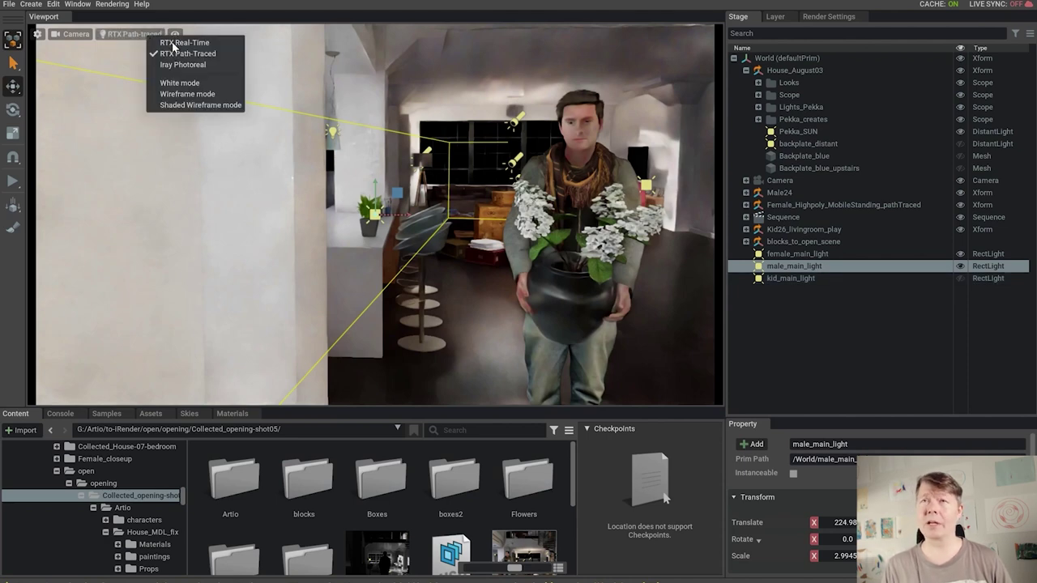
left_click(175, 43)
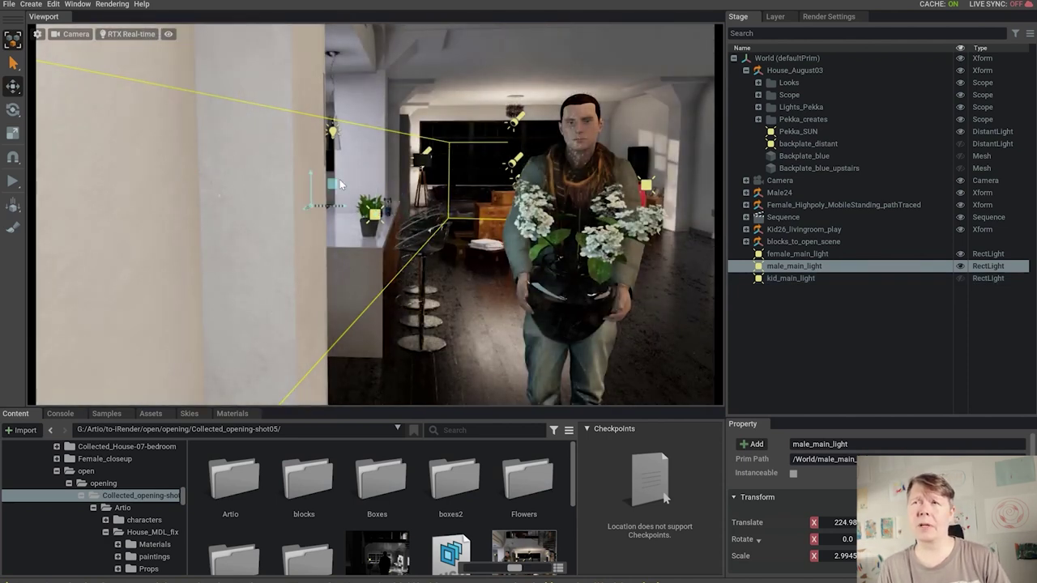
key("space")
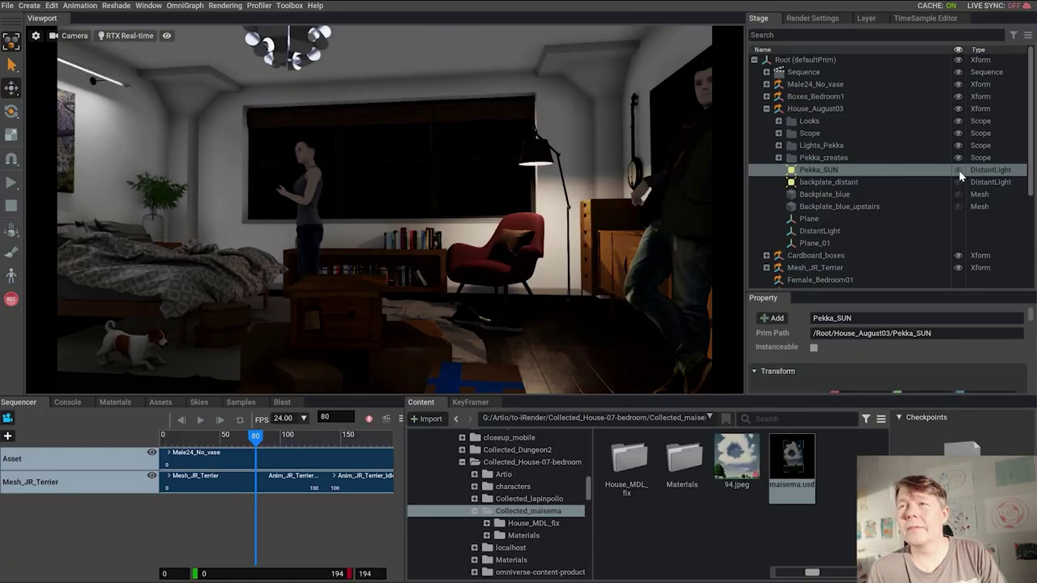
- Turn on Pekka_SUN in the bedroom scene, compare its effect on and off in path-traced rendering, and return to RTX Real-Time
left_click(959, 171)
left_click(147, 37)
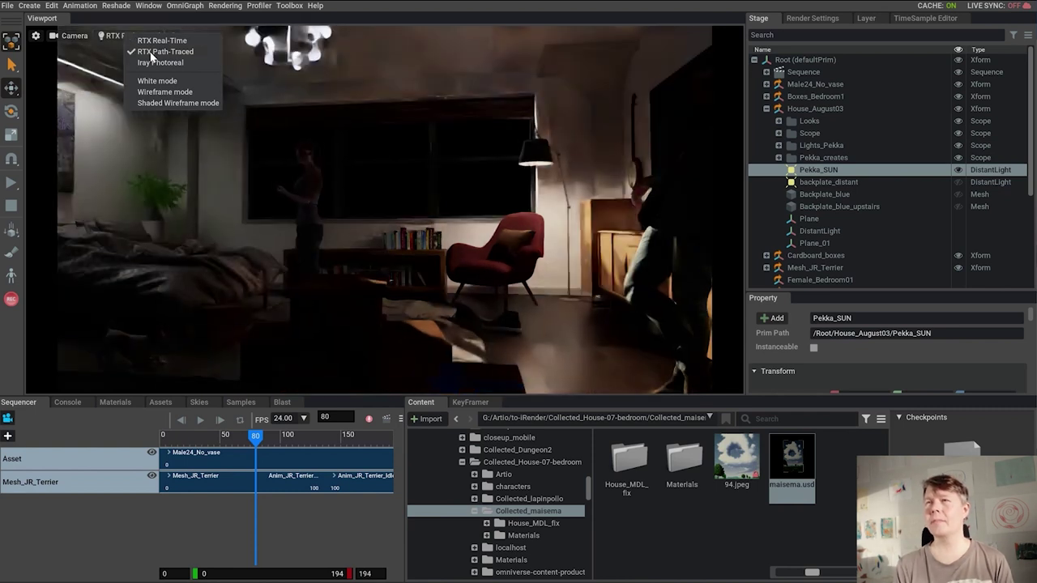
left_click(960, 171)
left_click(959, 170)
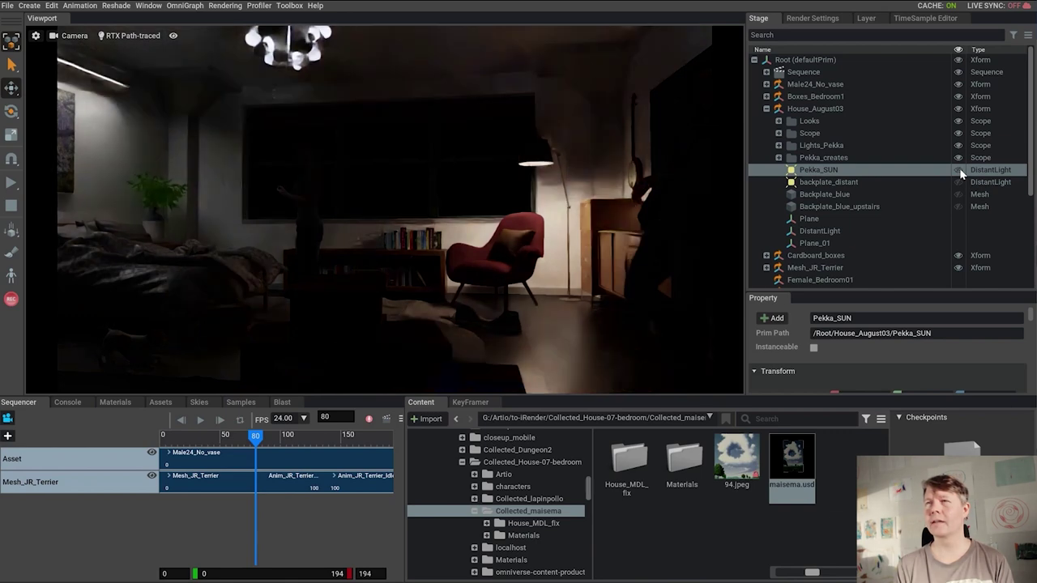
left_click(960, 170)
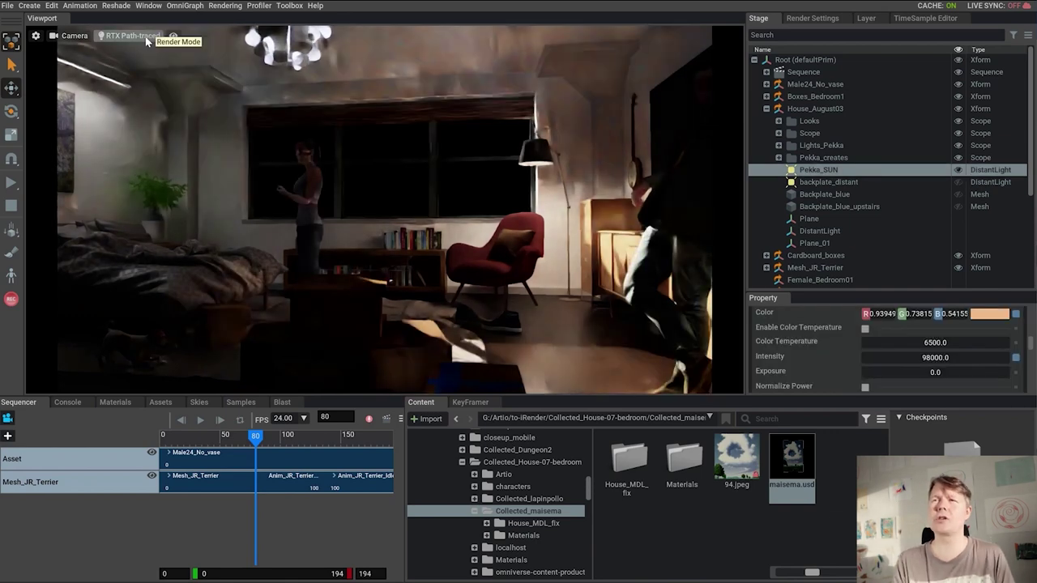
left_click(144, 37)
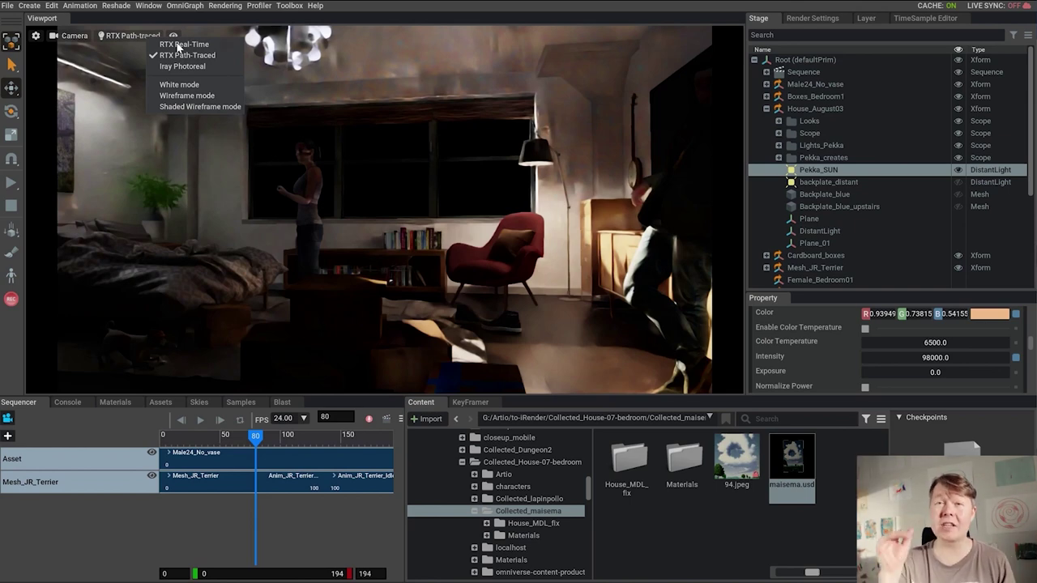
left_click(181, 45)
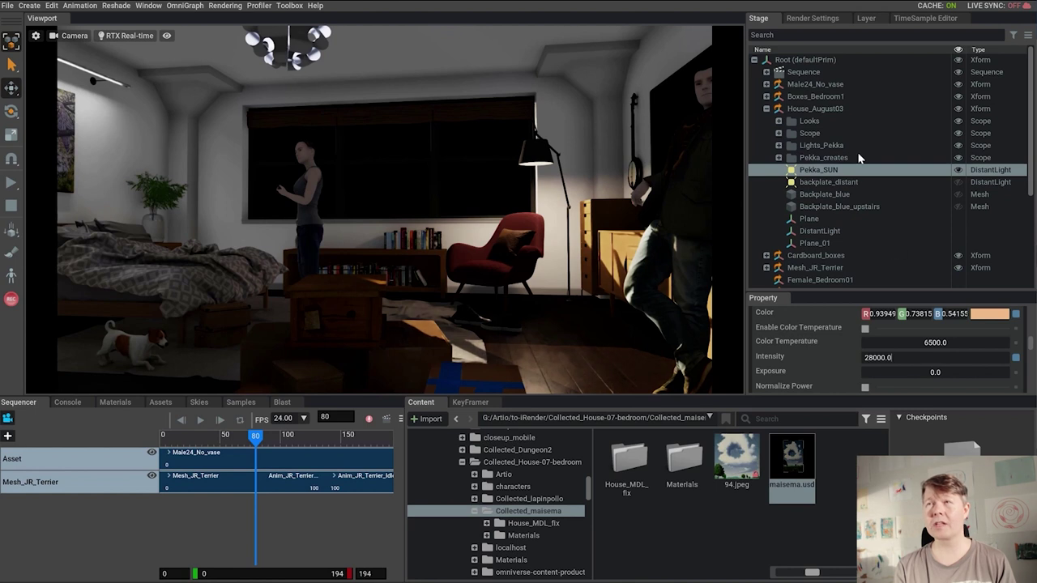
- Delete the Plane, DistantLight and Plane_01 prims from House_August03
left_click(831, 159)
left_click(825, 170)
left_click(813, 242)
left_click(813, 220, "shift")
key("Delete")
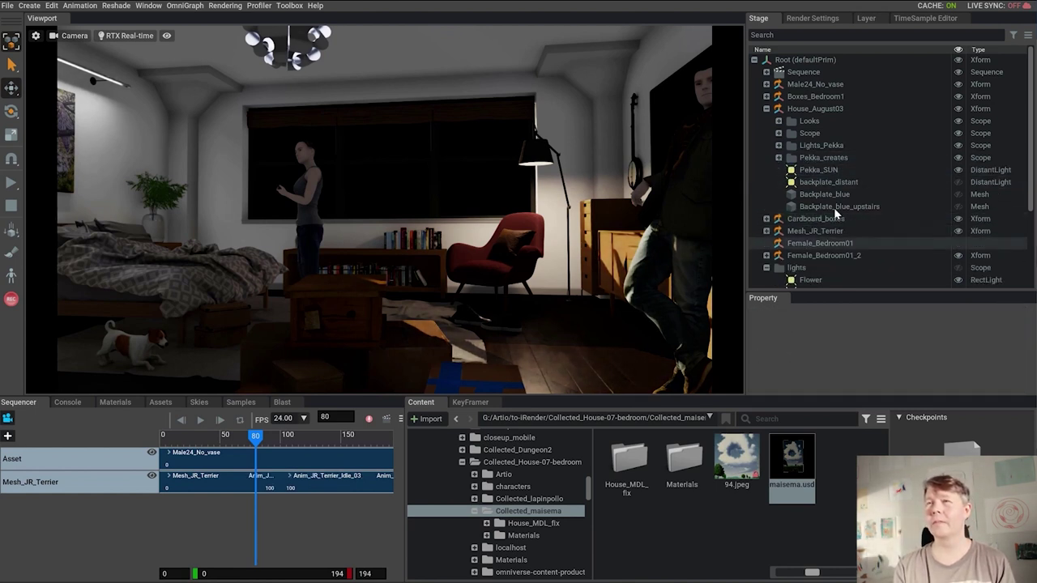
- Collapse House_August03, make the lights scope visible and hide the individual lights inside it
left_click(765, 108)
left_click(798, 171)
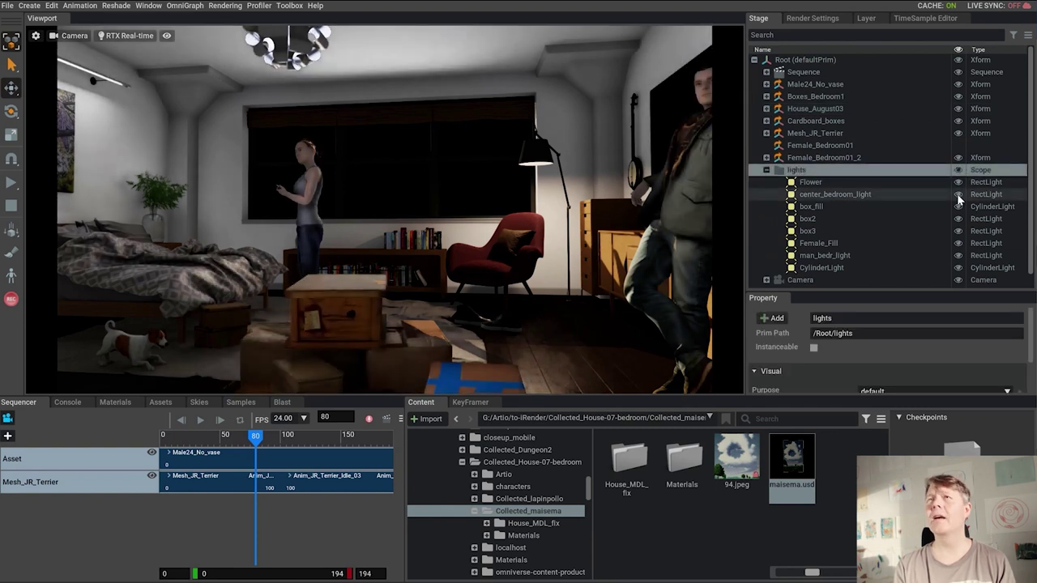
left_click(959, 219)
left_click(959, 231)
left_click(958, 243)
left_click(959, 255)
left_click(958, 268)
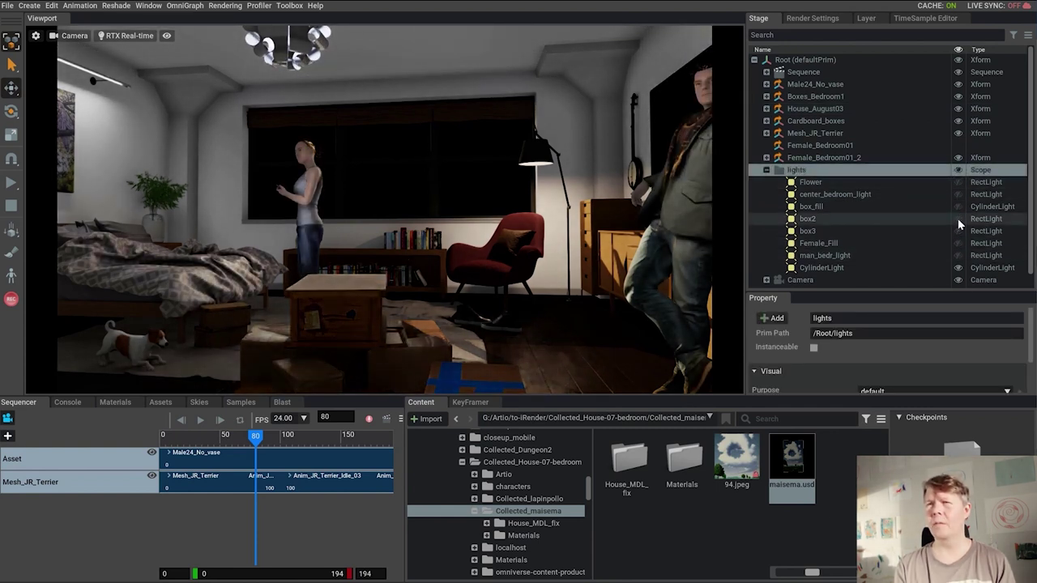
left_click(840, 268)
- Frame the Flower light at the potted plant and toggle its visibility in RTX Path-Traced rendering to compare its effect
left_click(811, 182)
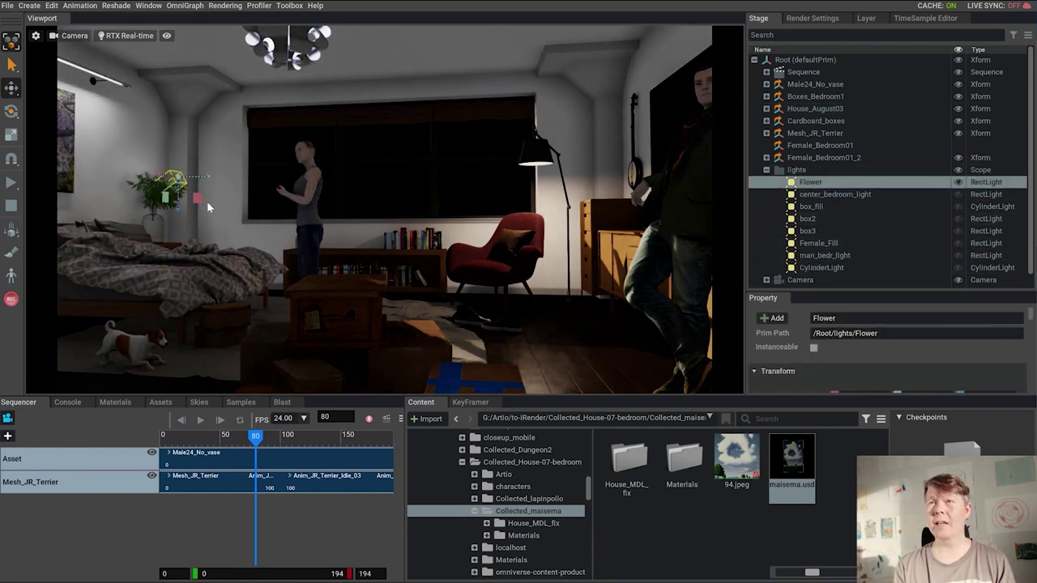
key("f")
left_click(129, 35)
left_click(170, 54)
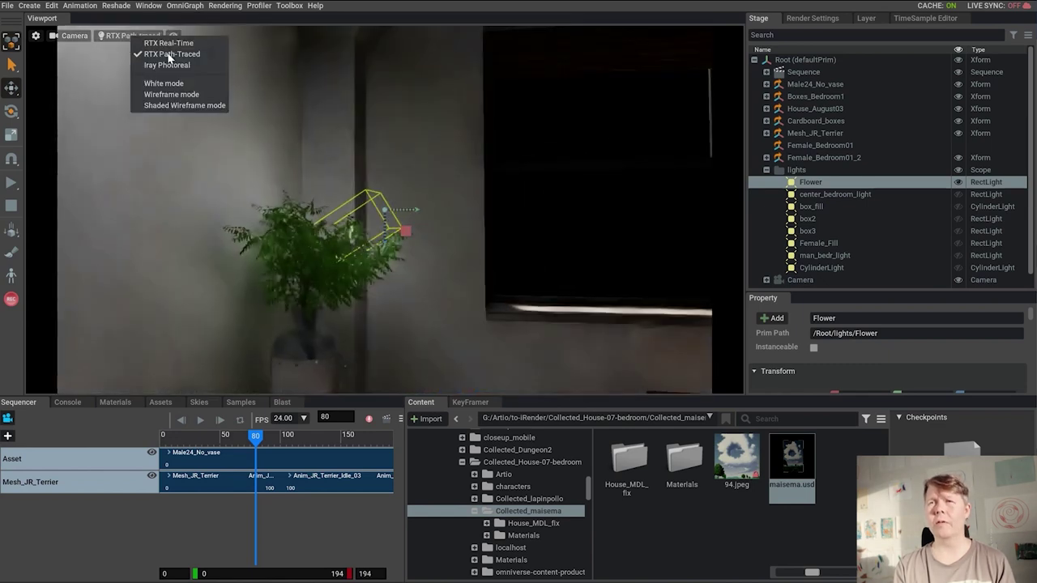
left_click(958, 182)
left_click(958, 183)
- Move the timeline to frame 93 and toggle center_bedroom_light by the window to compare its effect on the room, leaving it on
left_click(882, 196)
key("f")
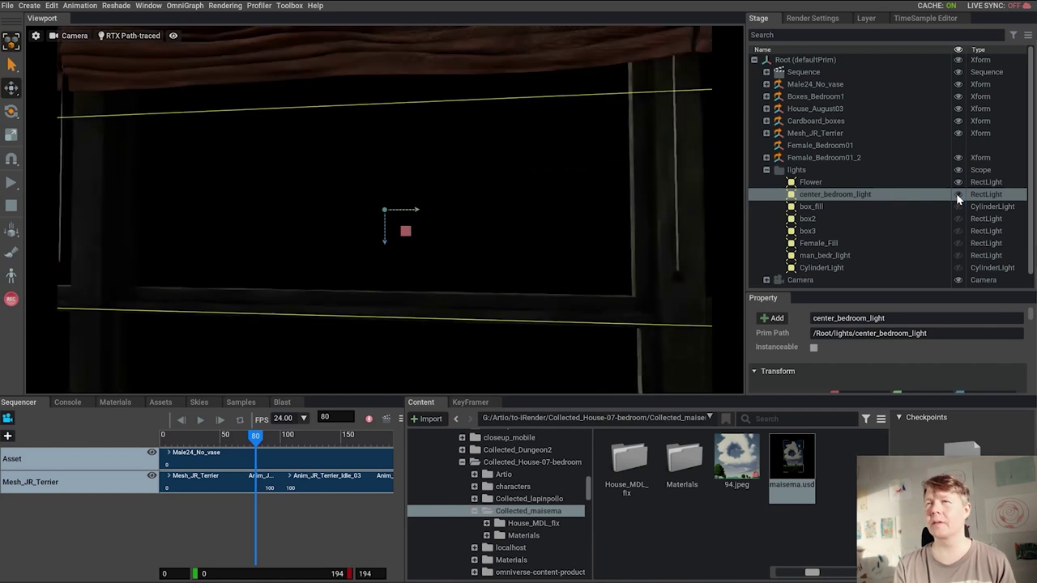
left_click_drag(206, 443, 271, 454)
left_click(957, 196)
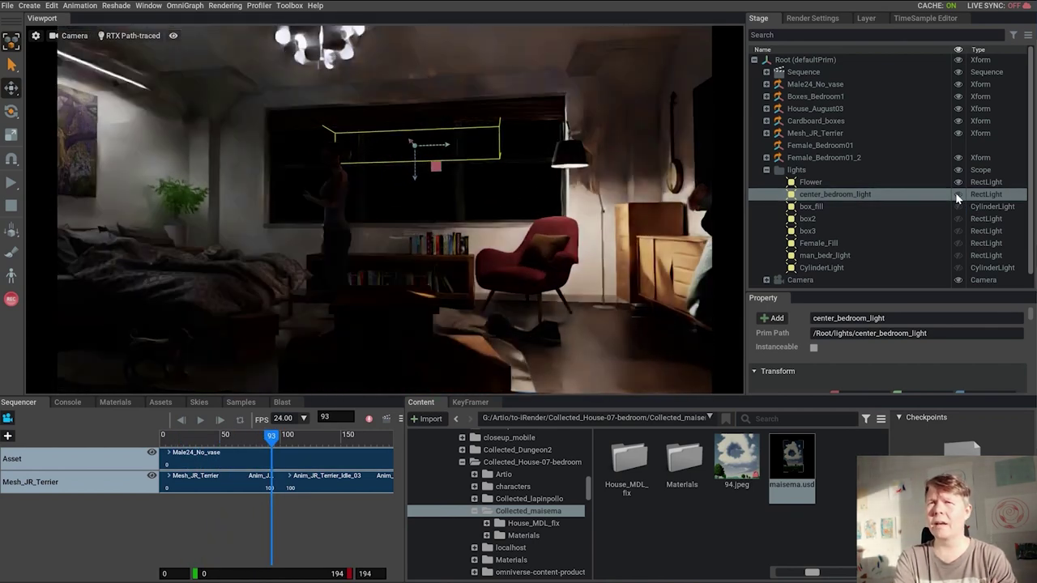
left_click(959, 195)
- Select box_fill and frame it above the cardboard boxes in the Perspective view with RTX Real-Time rendering
left_click(827, 207)
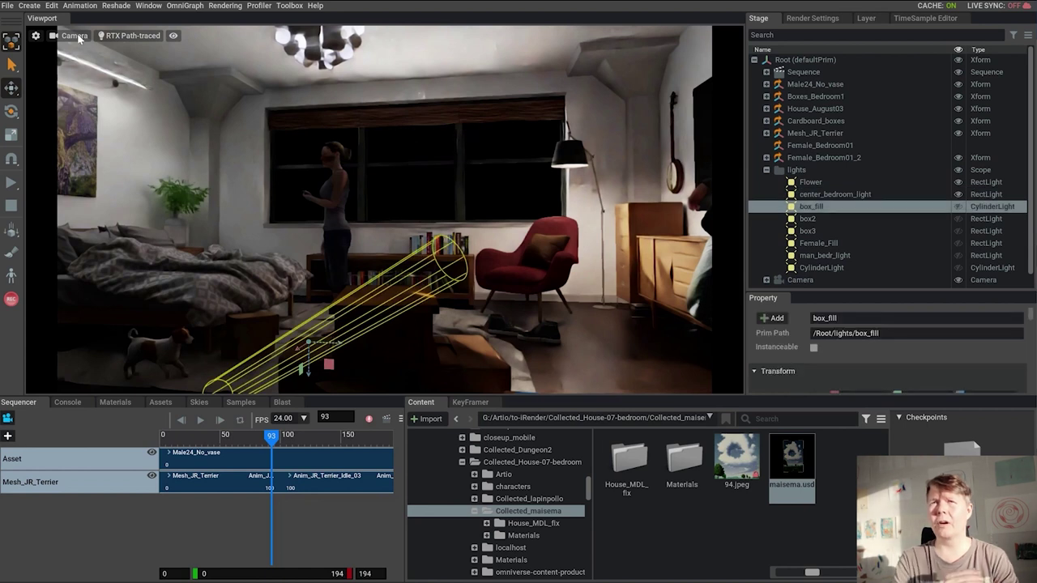
left_click(141, 40)
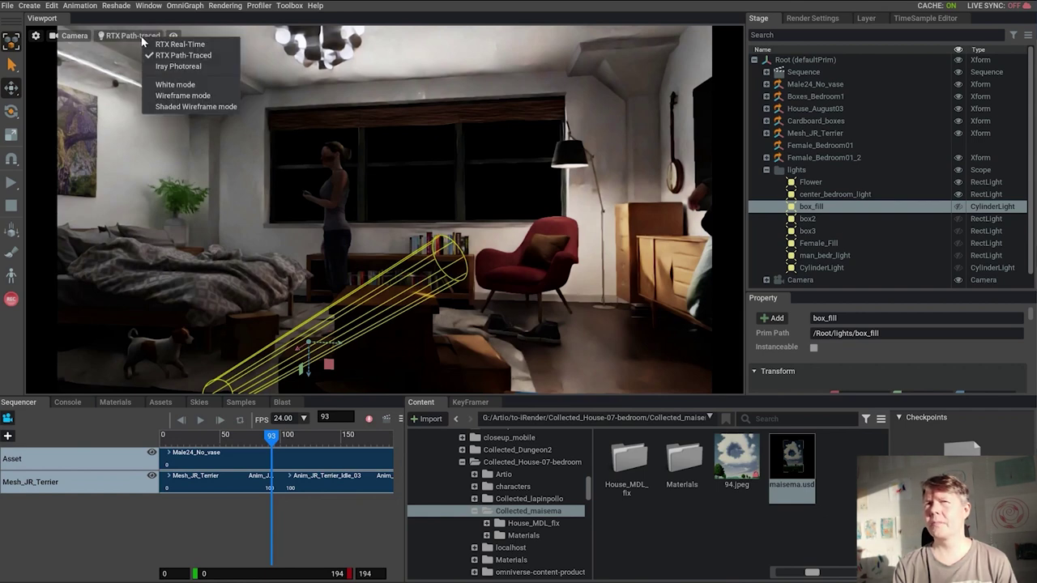
left_click(182, 47)
left_click(73, 39)
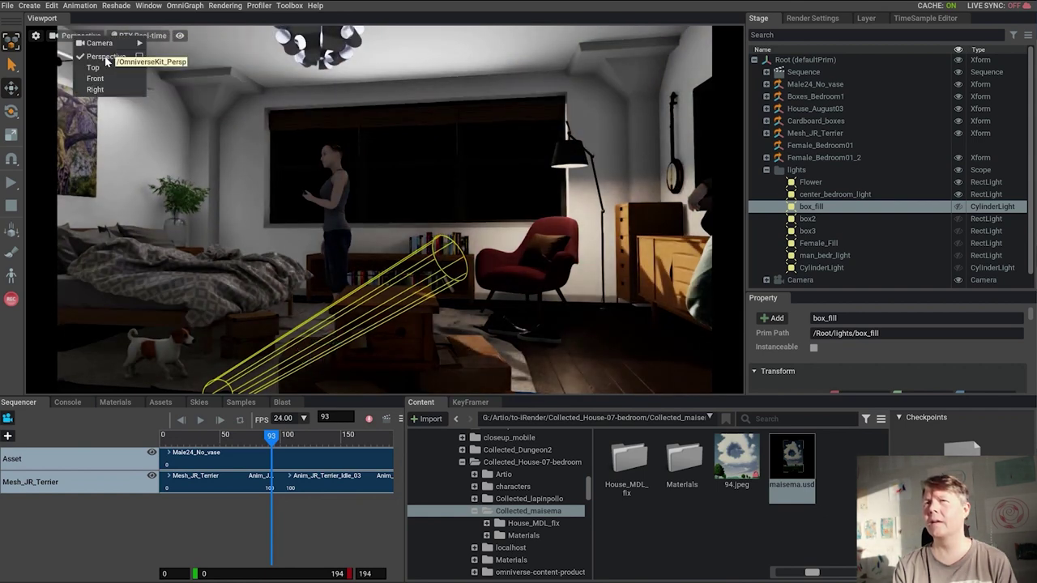
left_click(106, 57)
key("f")
right_click_drag(414, 212, 425, 171)
- Turn on box_fill, switch to RTX Path-Traced rendering and hide the light again to compare the lighting on the boxes
left_click(959, 206)
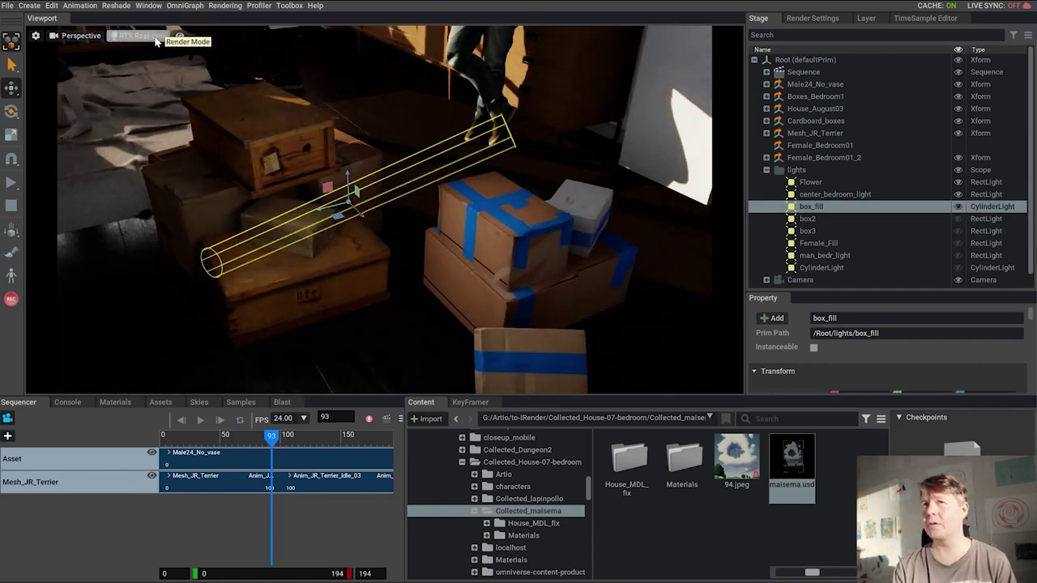
left_click(157, 42)
left_click(190, 53)
left_click(958, 207)
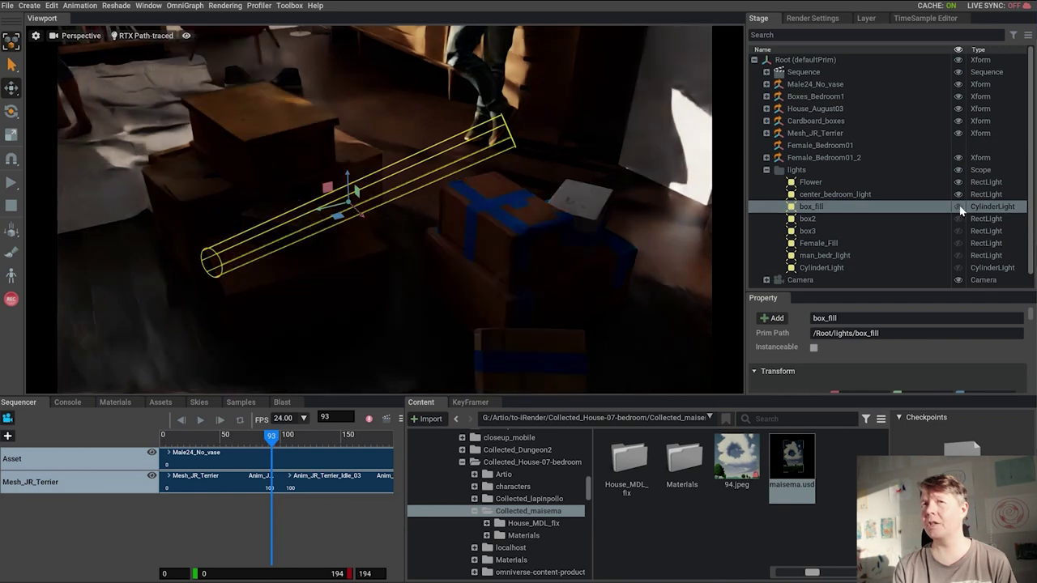
- Select the box2 light, frame it beside the stacked cardboard boxes and turn it on
left_click(859, 219)
key("f")
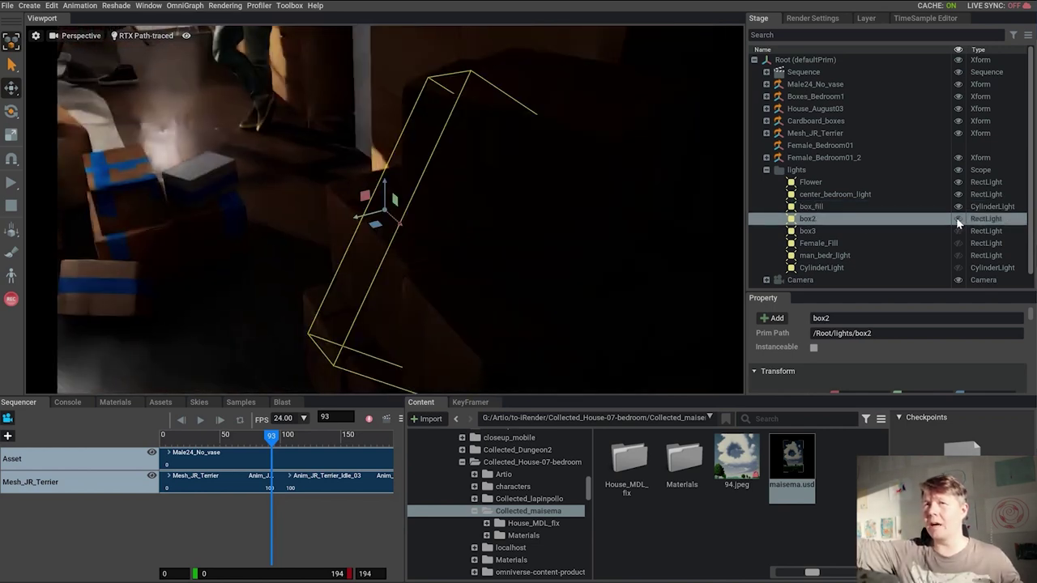
left_click(959, 219)
- Move the timeline to frame 11, switch to the Camera view and toggle box2 to compare its effect, leaving it on
left_click(173, 440)
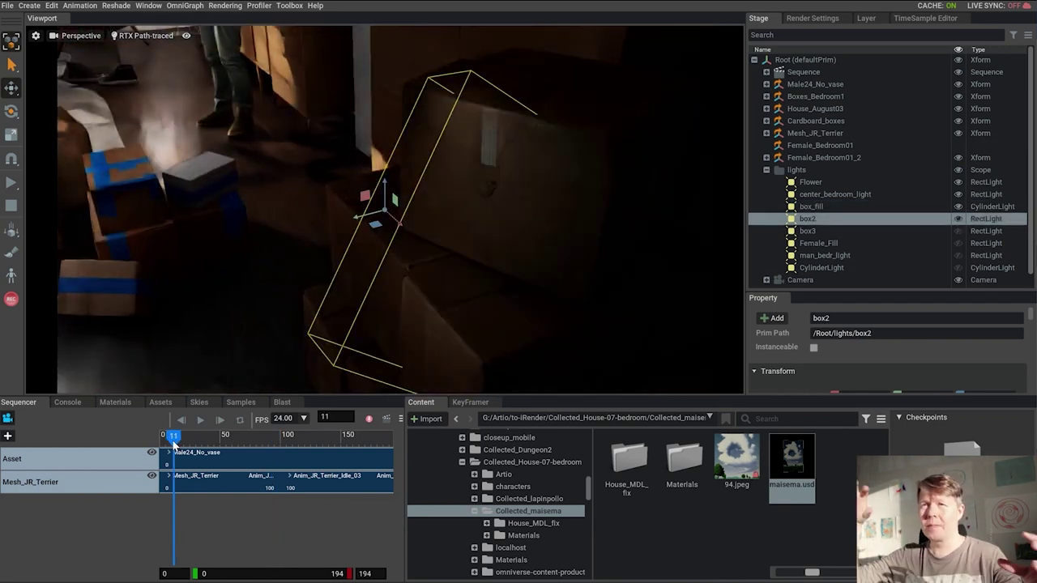
left_click(81, 38)
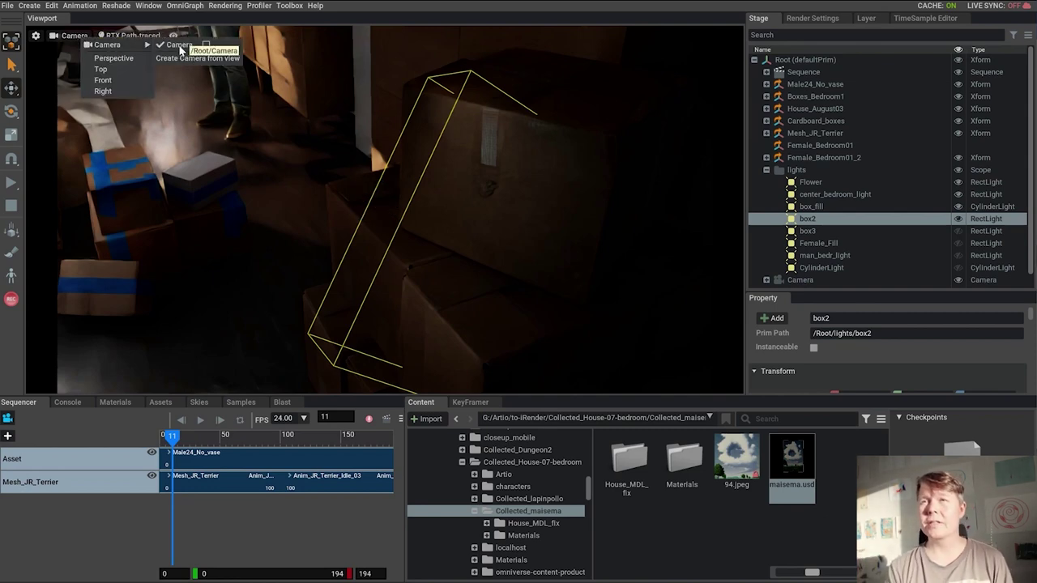
left_click(180, 45)
left_click(958, 218)
left_click(958, 219)
- Return the timeline to frame 0, select the box3 light, frame it and turn it on
mouse_move(178, 440)
left_mouse_down()
mouse_move(193, 440)
mouse_move(160, 441)
left_mouse_up()
left_click(778, 231)
key("f")
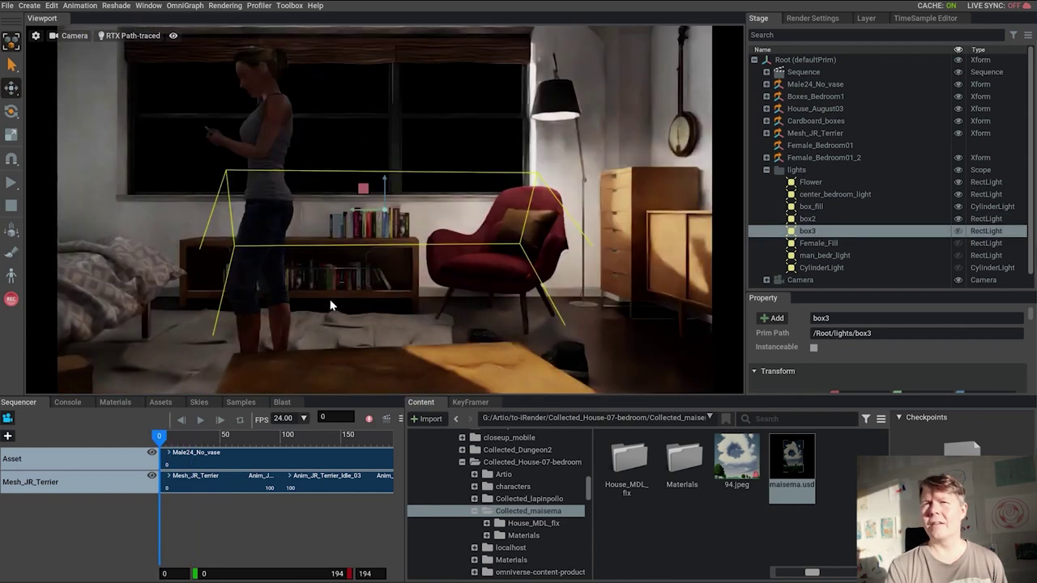
scroll(358, 299, "down", 4)
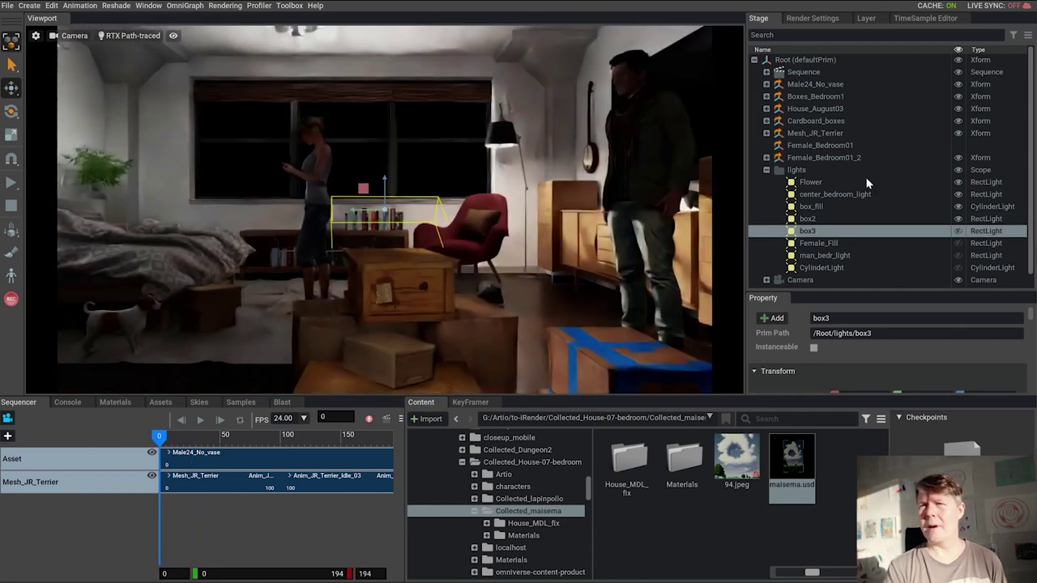
- Turn on the Female_Fill light near the woman and inspect its effect on the room from several angles
left_click(819, 247)
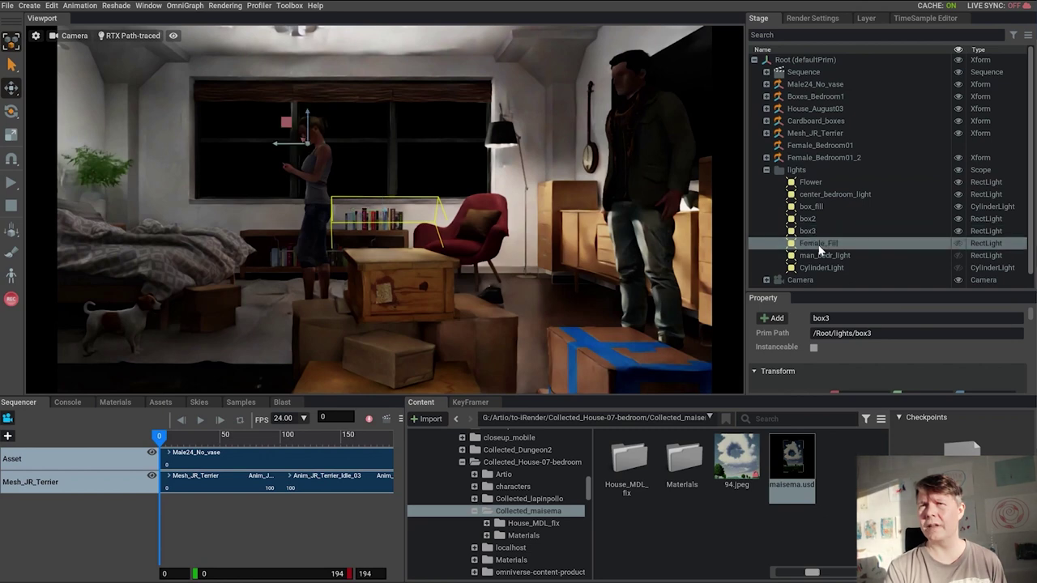
left_click(958, 244)
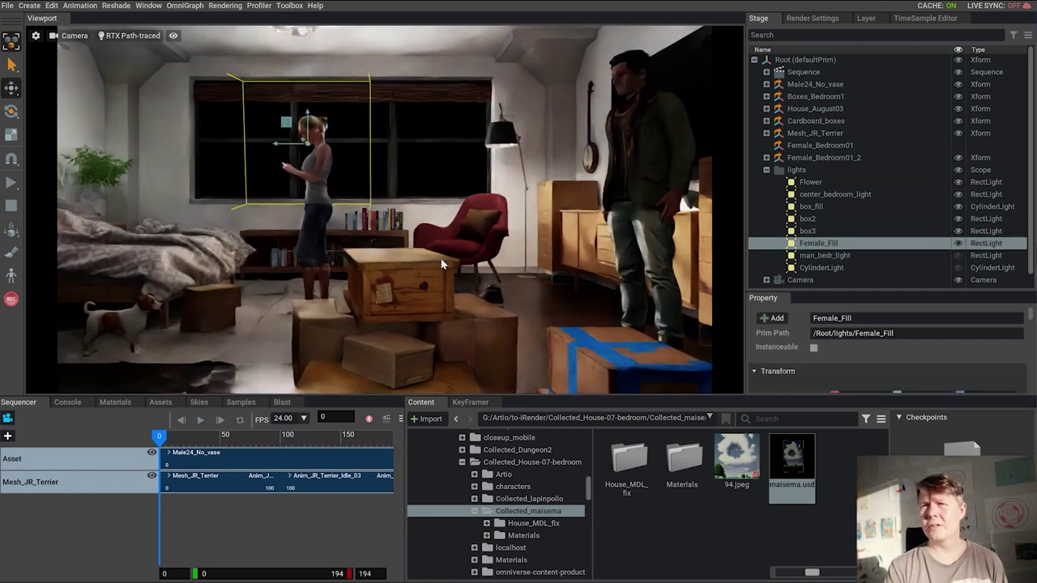
middle_click_drag(440, 260, 489, 271)
right_click_drag(490, 271, 564, 252)
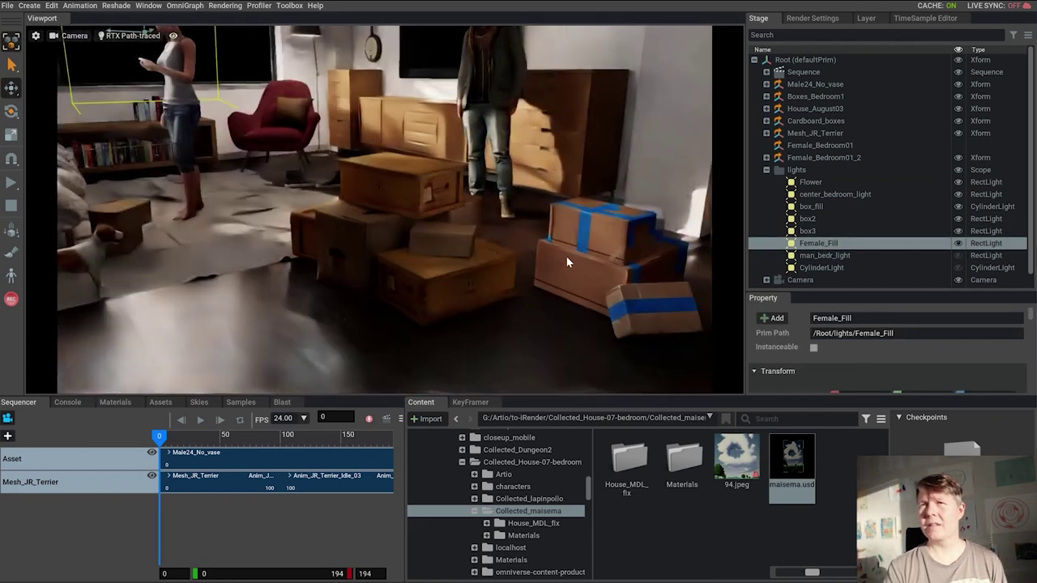
key("f")
- Turn on man_bedr_light at frame 61 and CylinderLight beside the woman, checking the lighting up to frame 169
left_click(825, 255)
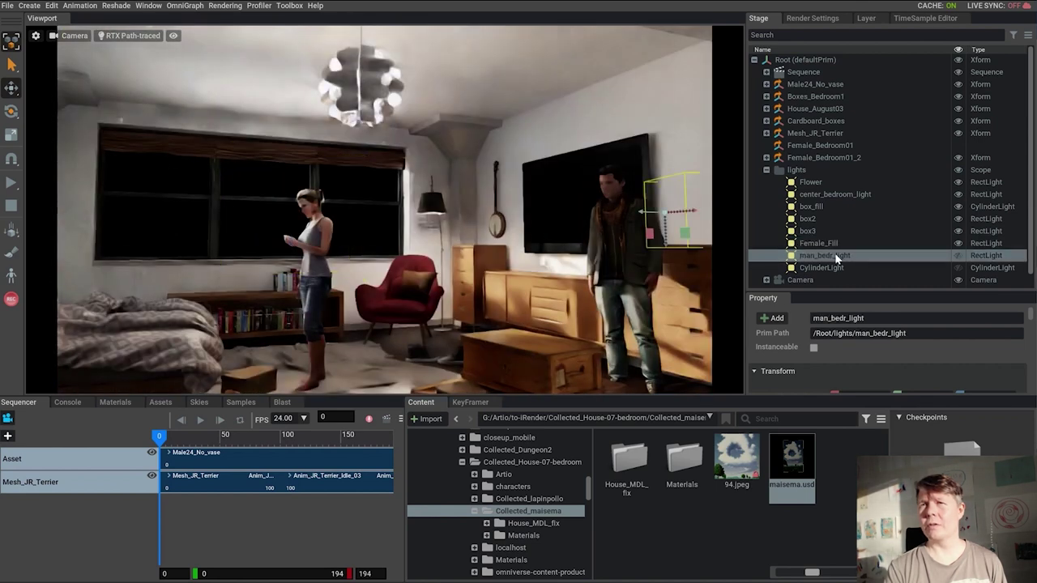
left_click(234, 439)
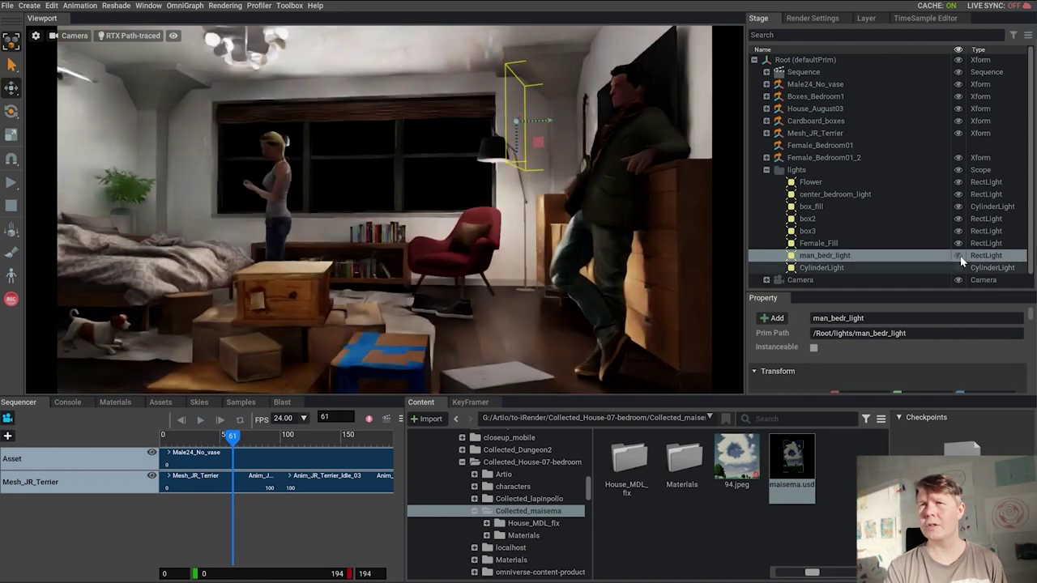
left_click(837, 269)
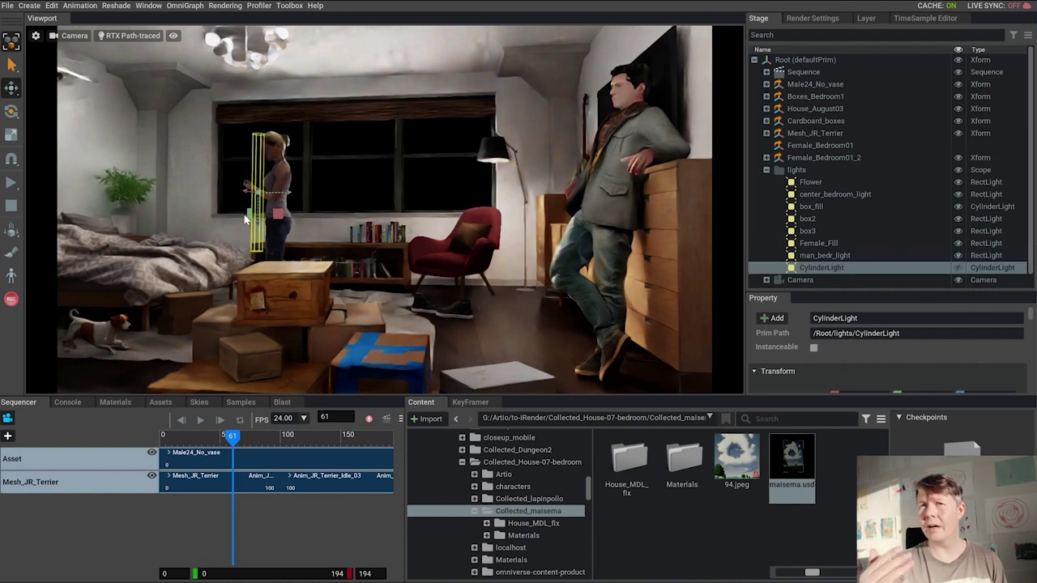
key("f")
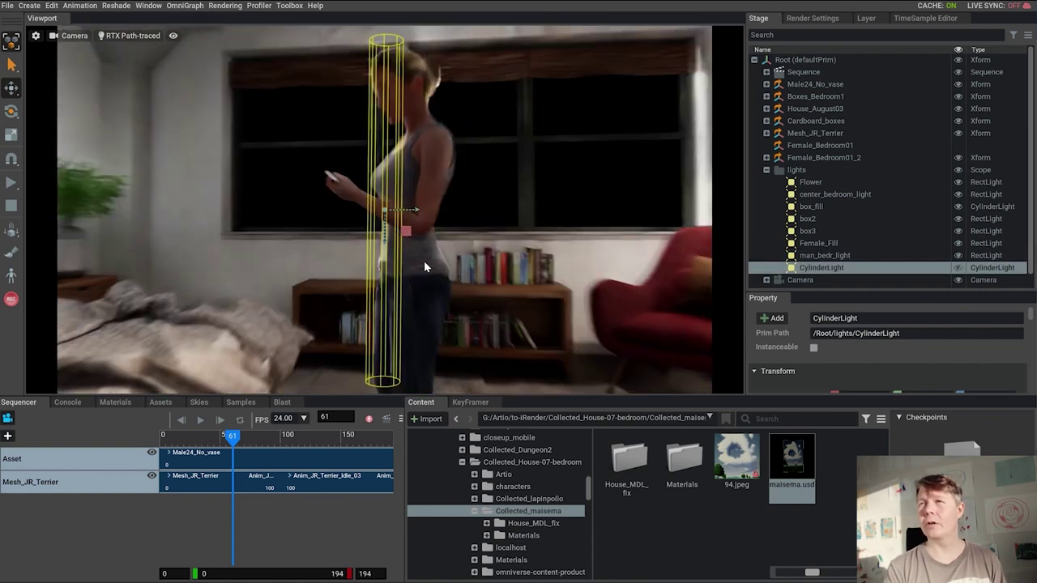
left_click_drag(233, 437, 364, 445)
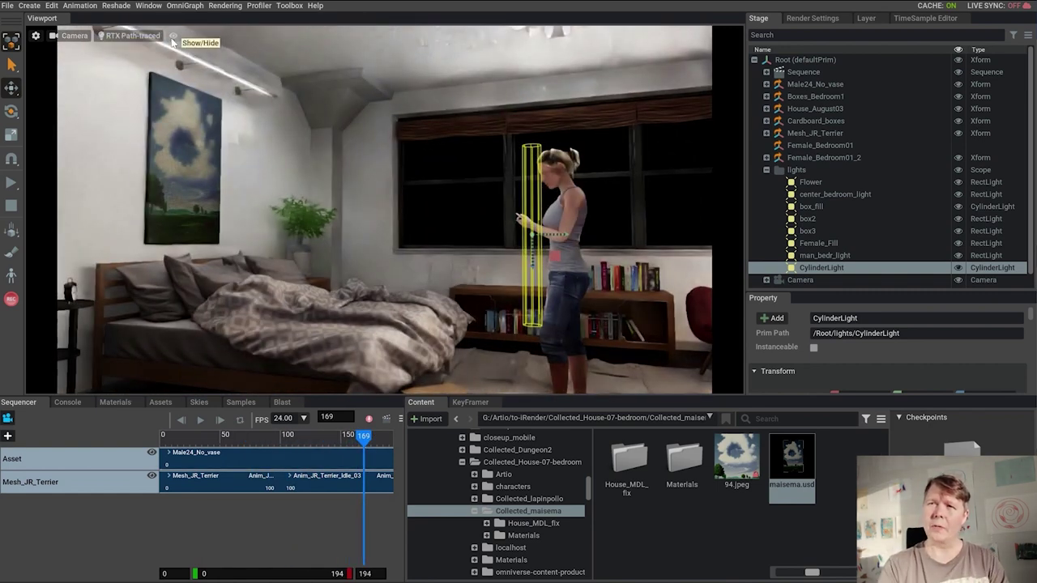
- Collapse the lights group, return the timeline to frame 0 and play the shot in RTX Real-Time rendering
left_click(765, 170)
left_click(824, 239)
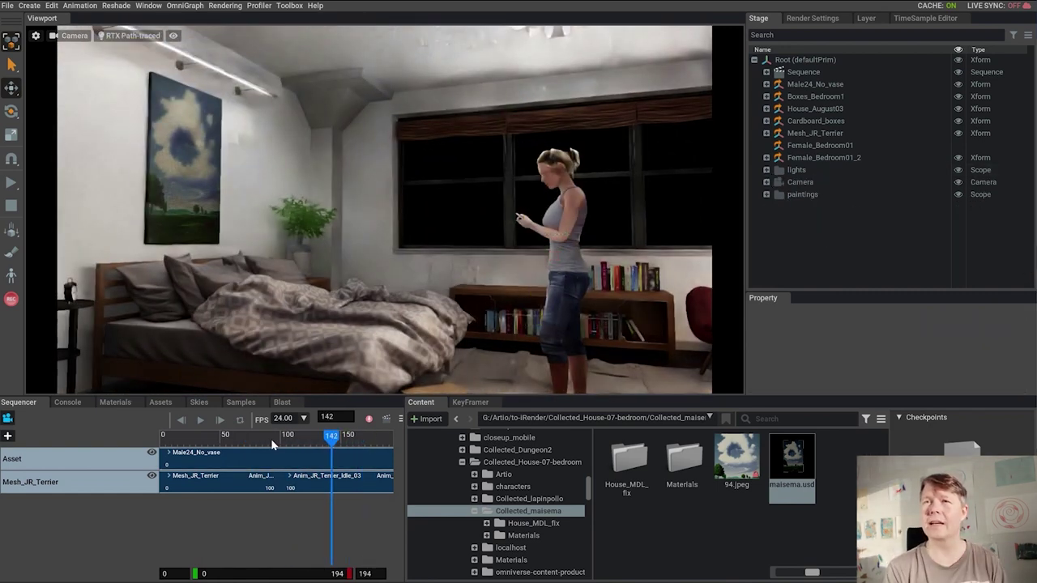
left_click_drag(268, 444, 158, 435)
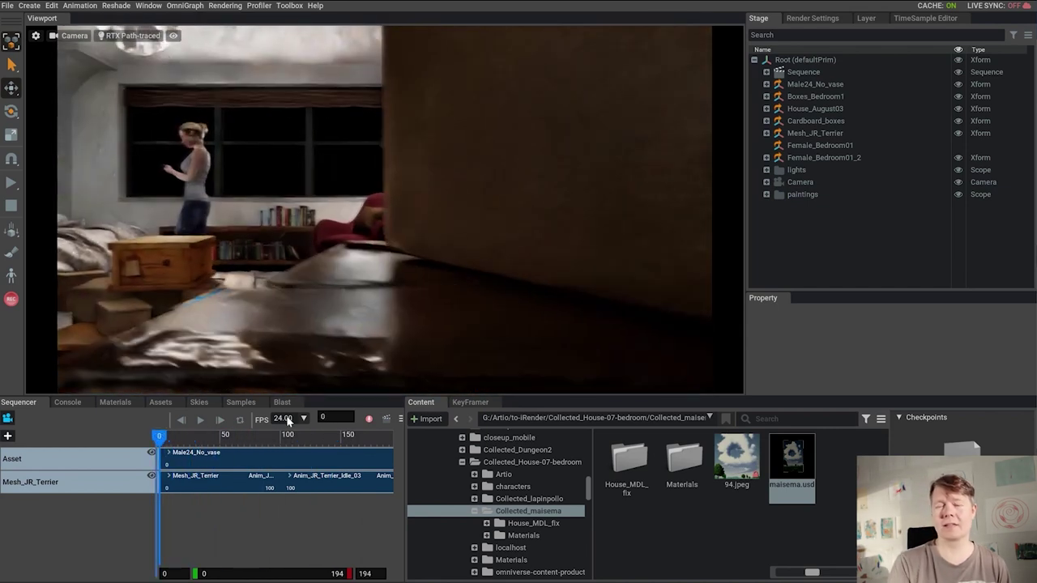
left_click(134, 37)
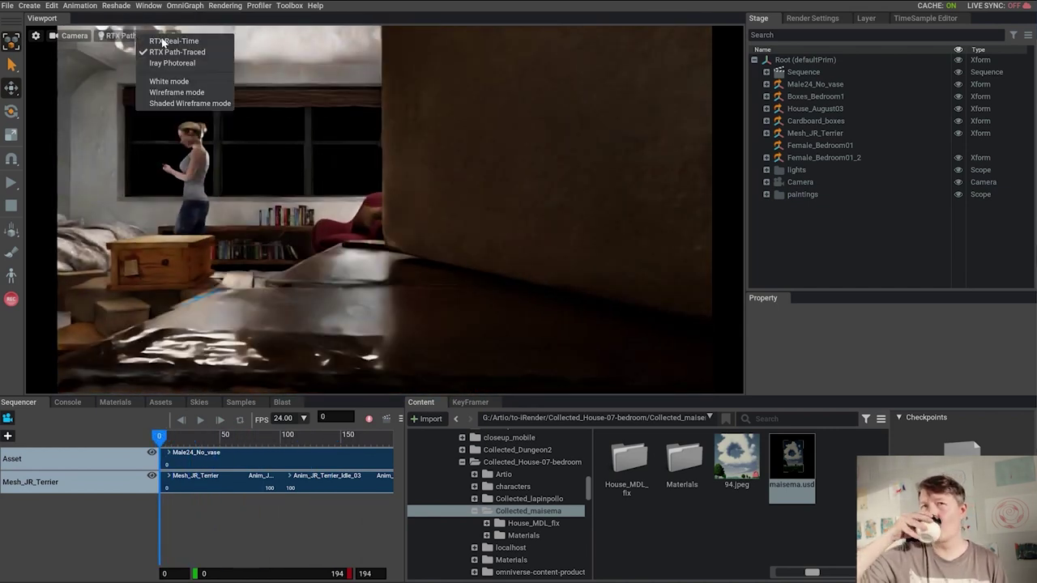
left_click(166, 41)
left_click(200, 421)
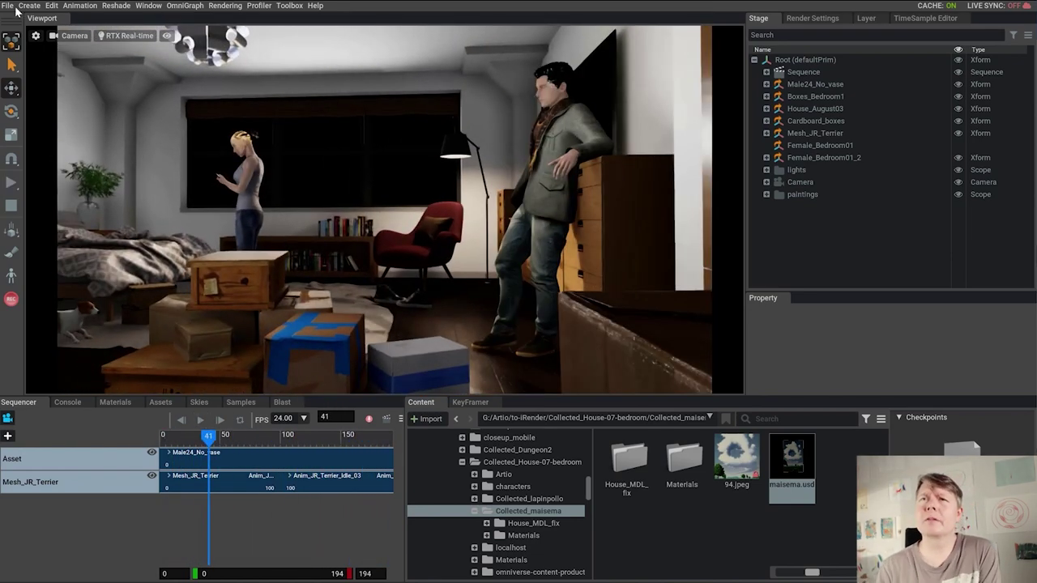
- Capture frames 0 to 194 from the scene camera with Movie Capture as a 1920x1080 PNG sequence named 5-11-rt-bedroom
left_click(10, 6)
left_click(226, 6)
left_click(235, 45)
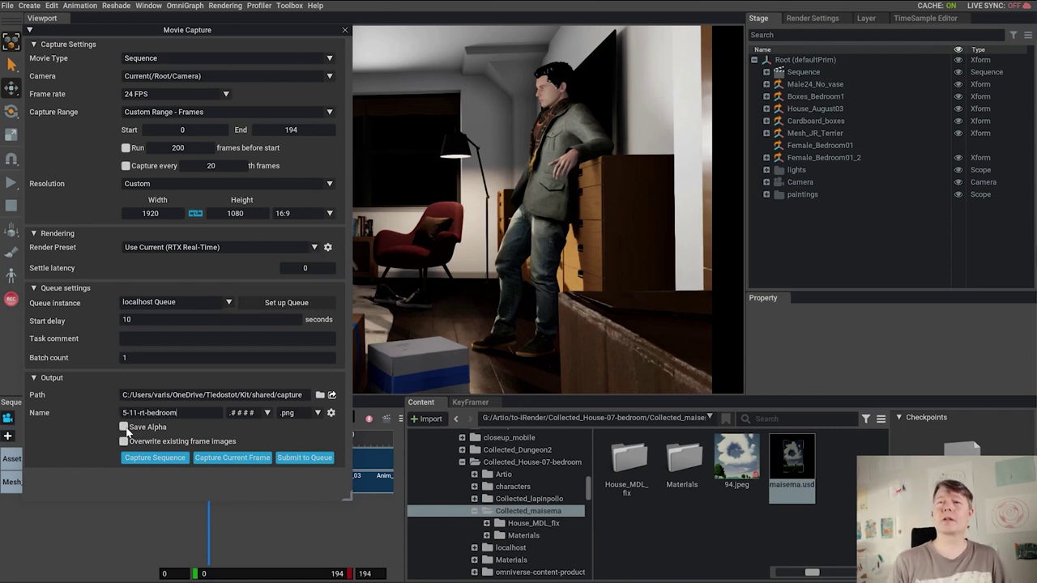
left_click(153, 458)
left_click_drag(551, 231, 883, 243)
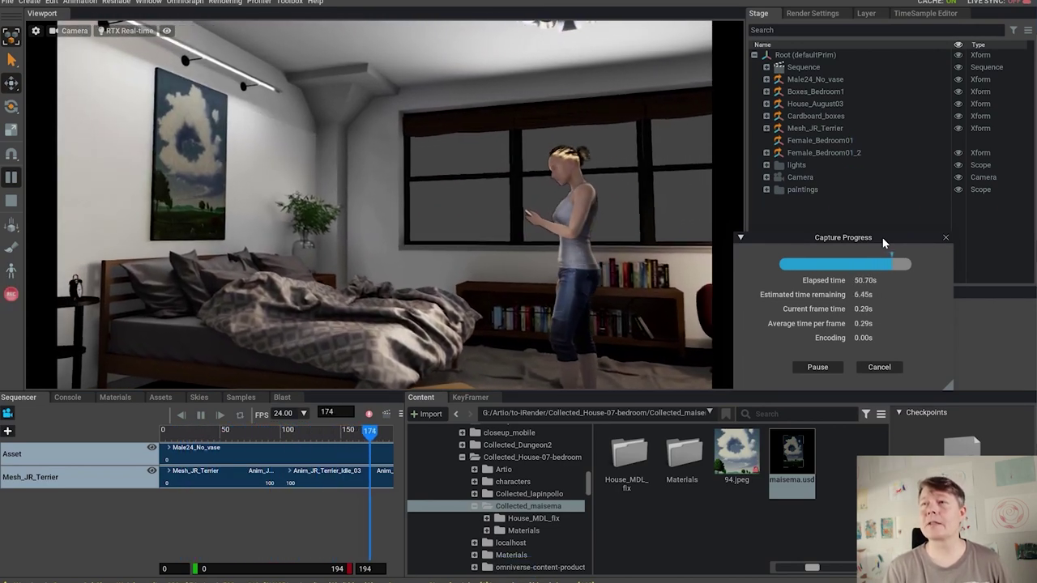
- Move the timeline to frame 173, duplicate the Flower light and rename the copy painting
left_click(370, 432)
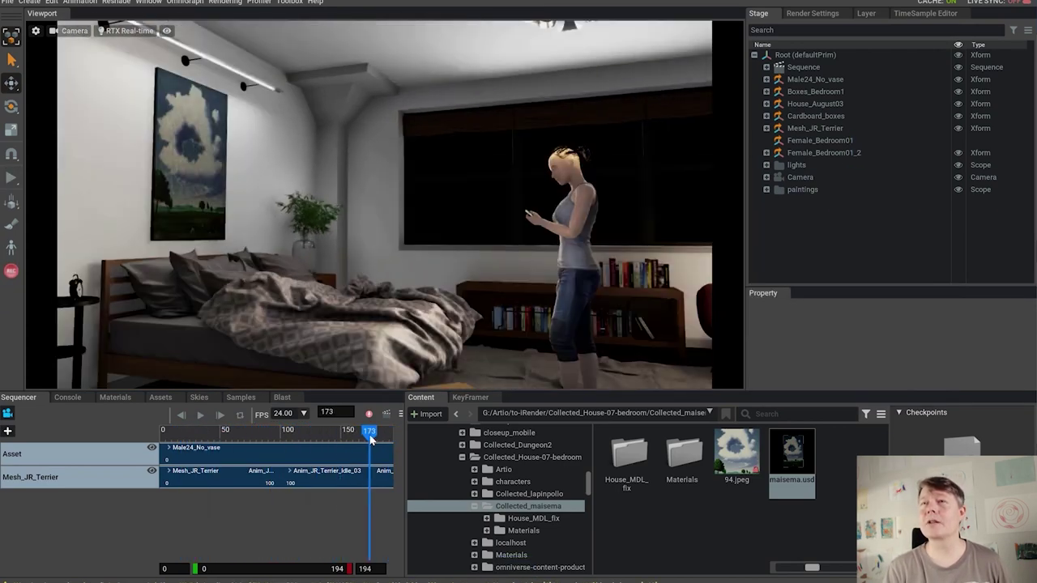
left_click(766, 166)
left_click(811, 177)
key("ctrl+d")
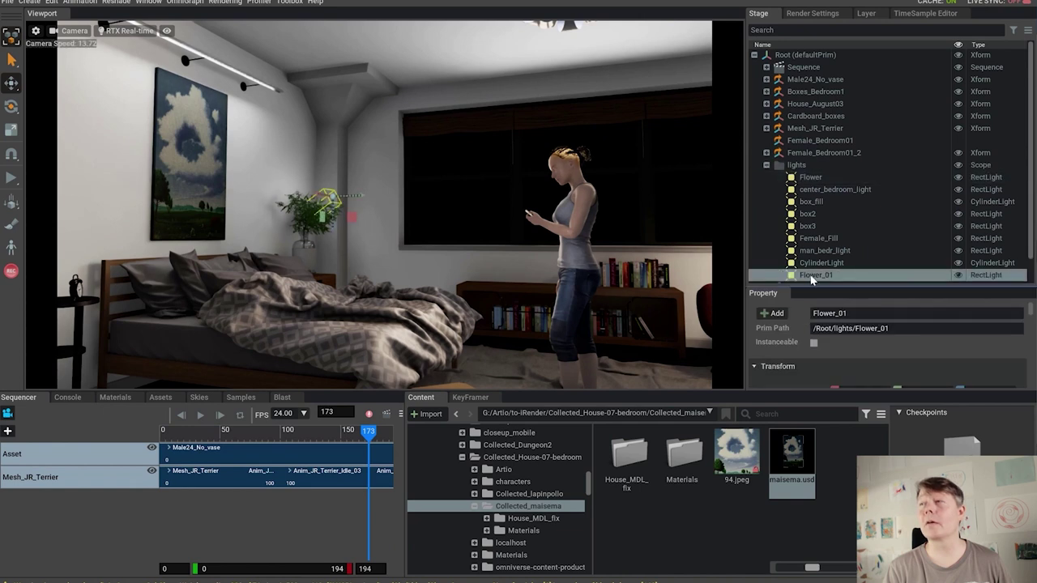
right_click(810, 278)
left_click(843, 342)
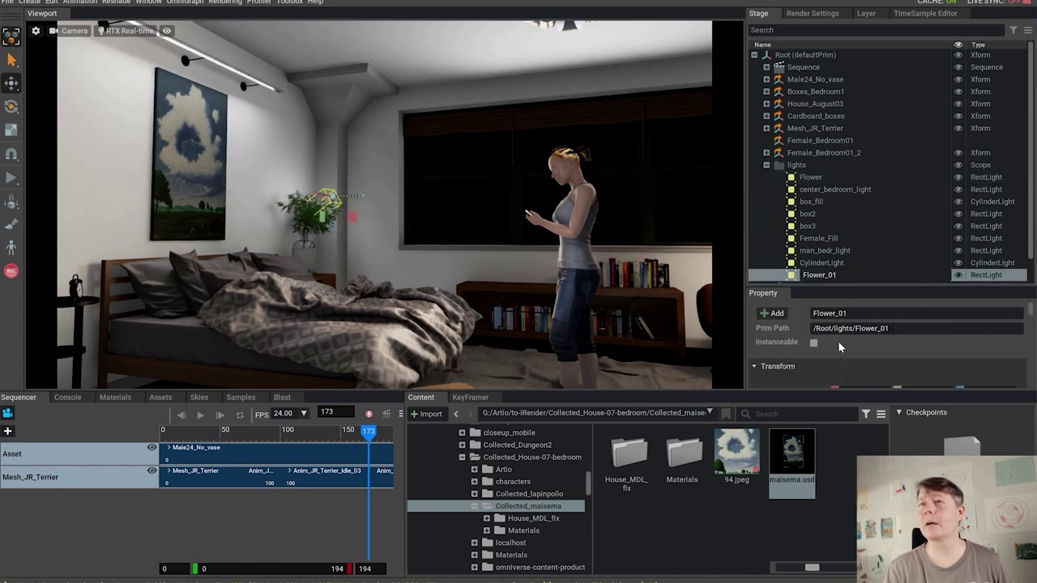
type("paintio")
type("g")
key("Return")
- Position the painting light in front of the wall picture, with X rotation 90 and Y scale about 0.309
left_click(818, 276)
left_click_drag(840, 285, 843, 201)
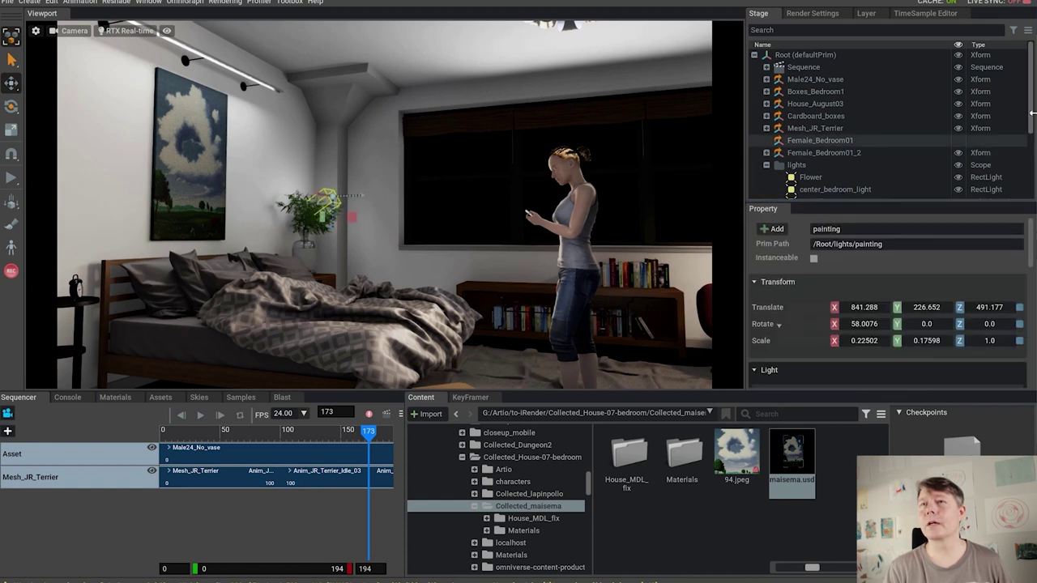
scroll(810, 141, "down", 3)
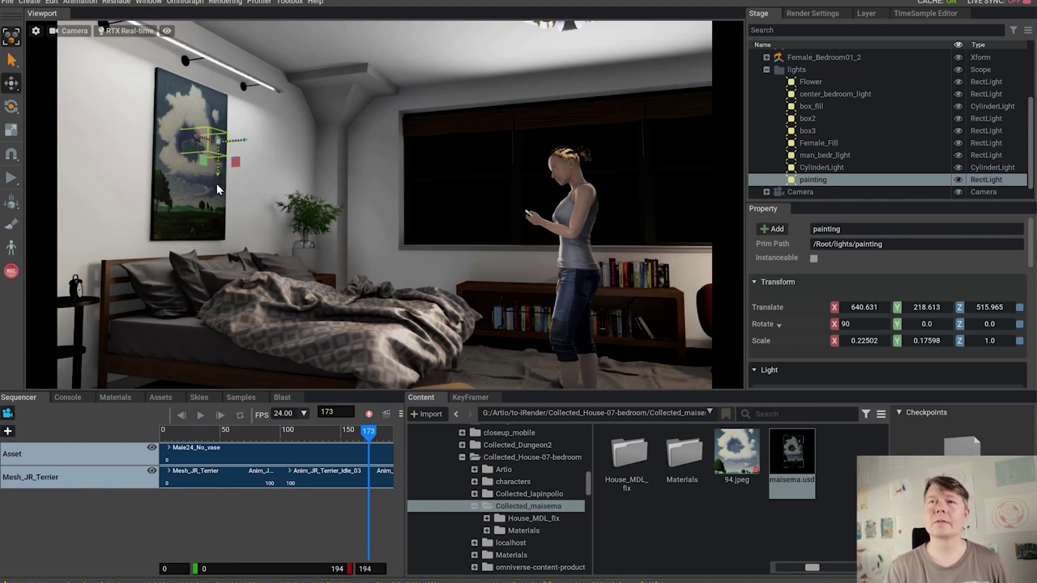
left_click_drag(217, 185, 218, 191)
key("e")
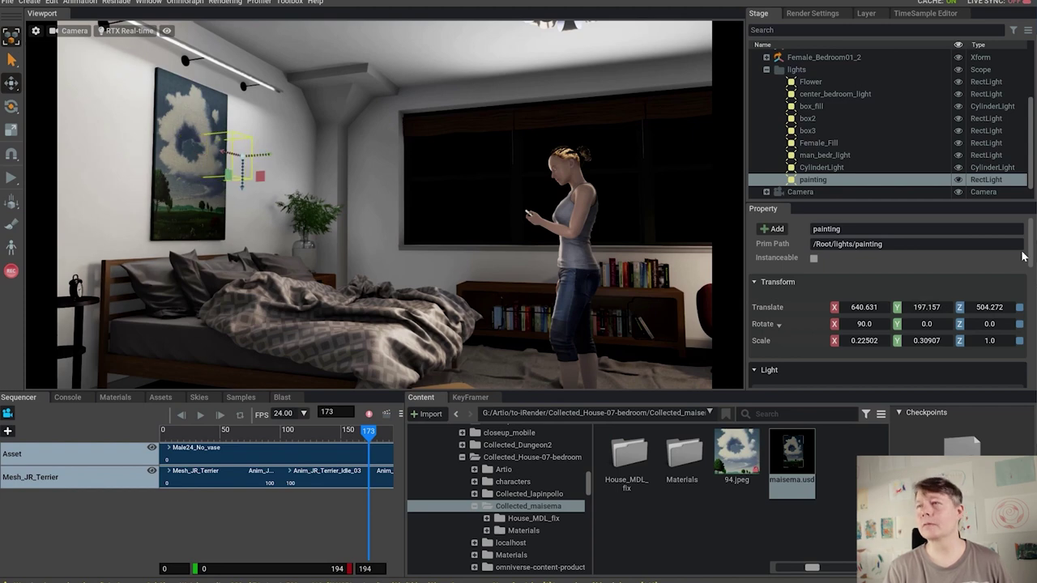
- Set the painting light's intensity to 96000 in RTX Path-Traced rendering and move it slightly away from the picture
left_click_drag(1031, 252, 1030, 293)
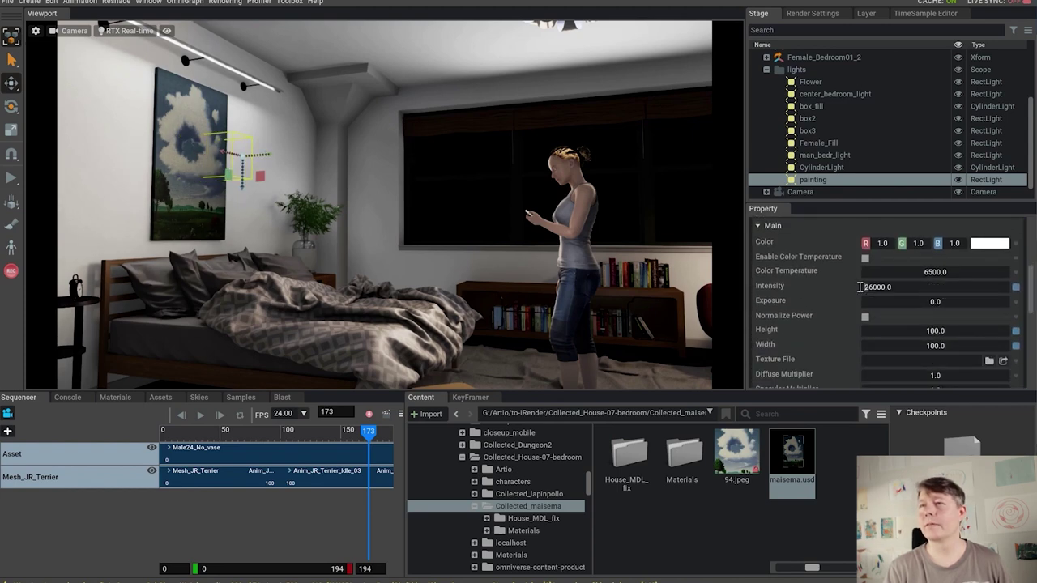
left_click(130, 31)
left_click(162, 50)
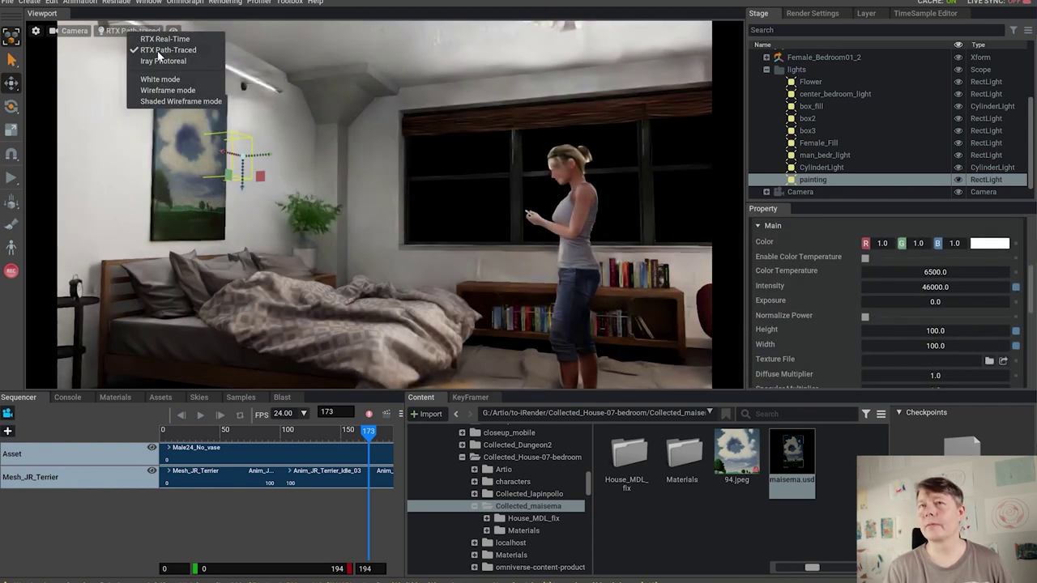
double_click(936, 288)
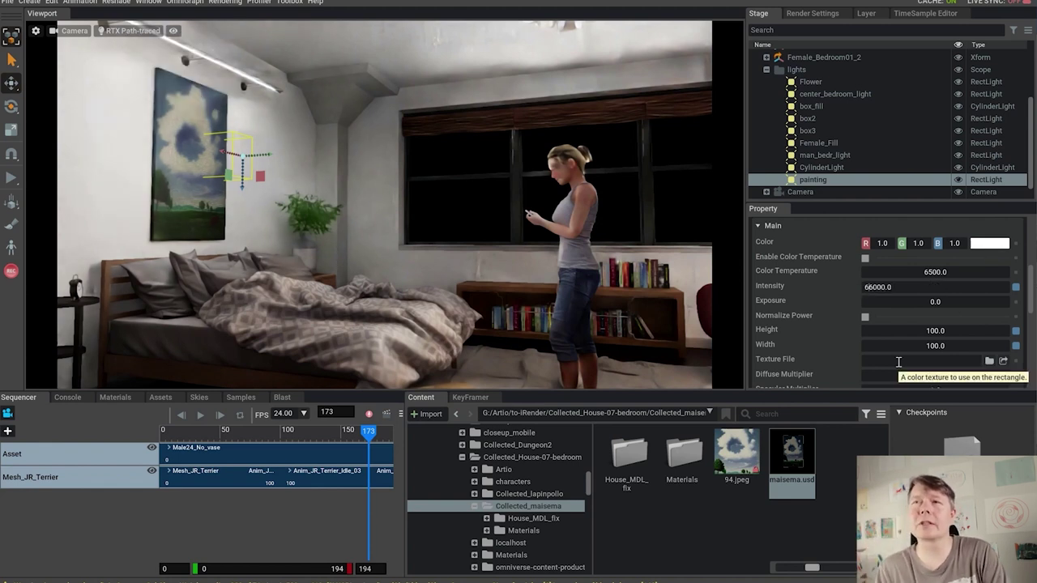
type("9")
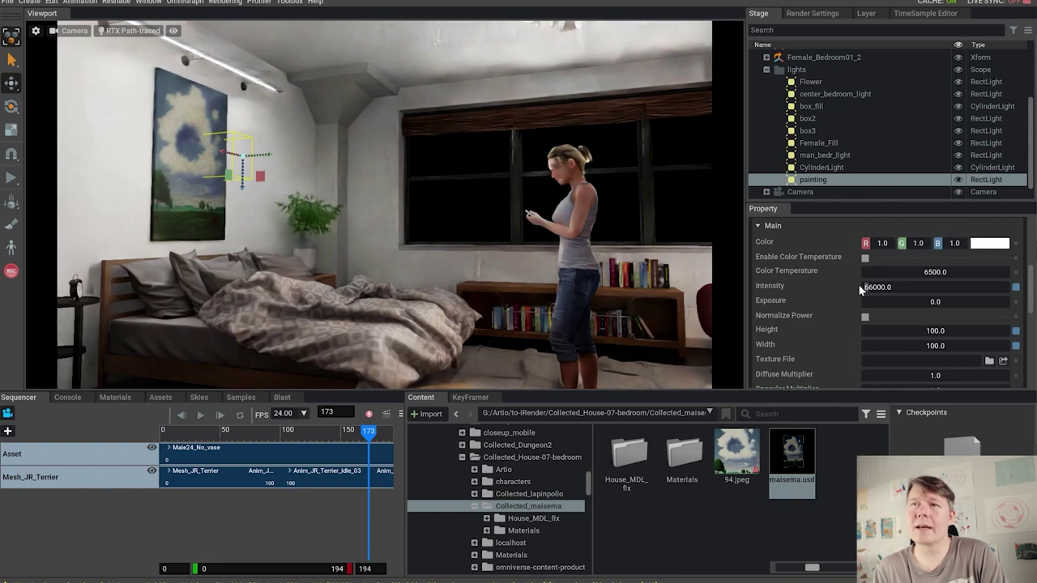
left_click_drag(270, 155, 278, 153)
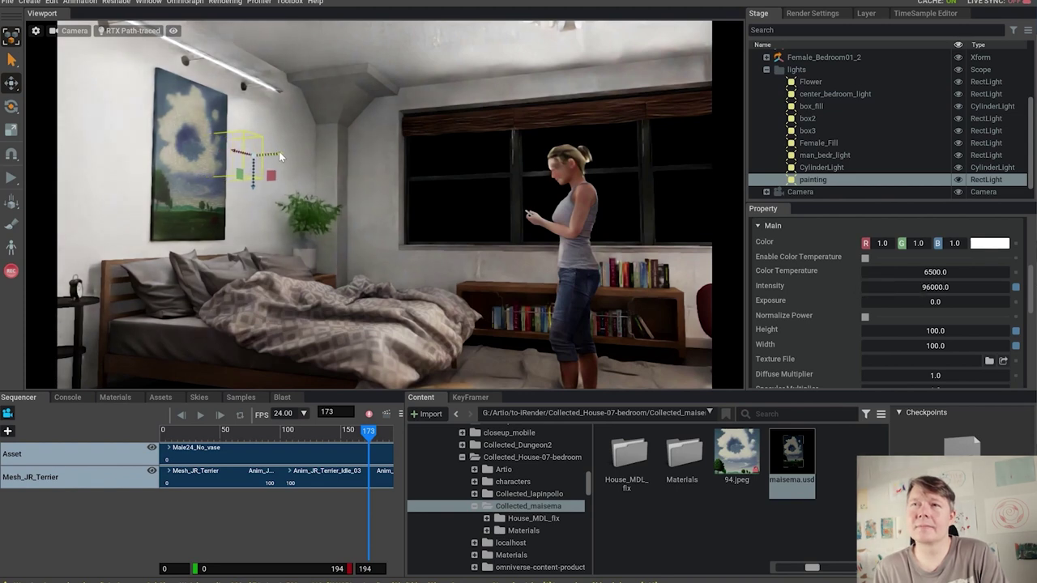
left_click_drag(305, 437, 349, 438)
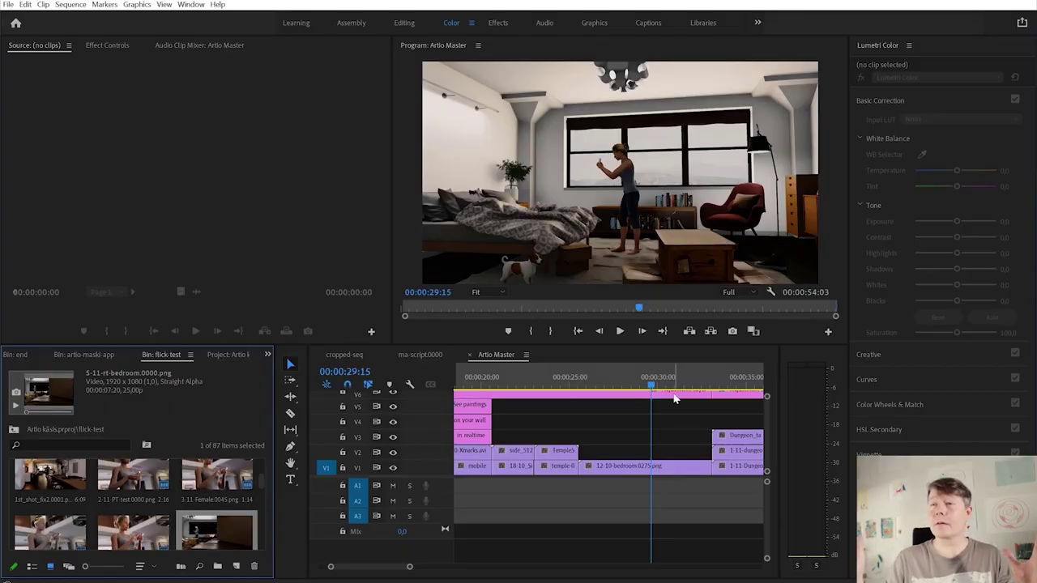
- In Premiere Pro, preview the 5-11-rt-bedroom clip and interpret its footage at 24 fps
left_click_drag(651, 379, 585, 373)
double_click(216, 525)
left_click_drag(11, 311, 73, 311)
right_click(224, 533)
mouse_move(251, 60)
left_click(382, 73)
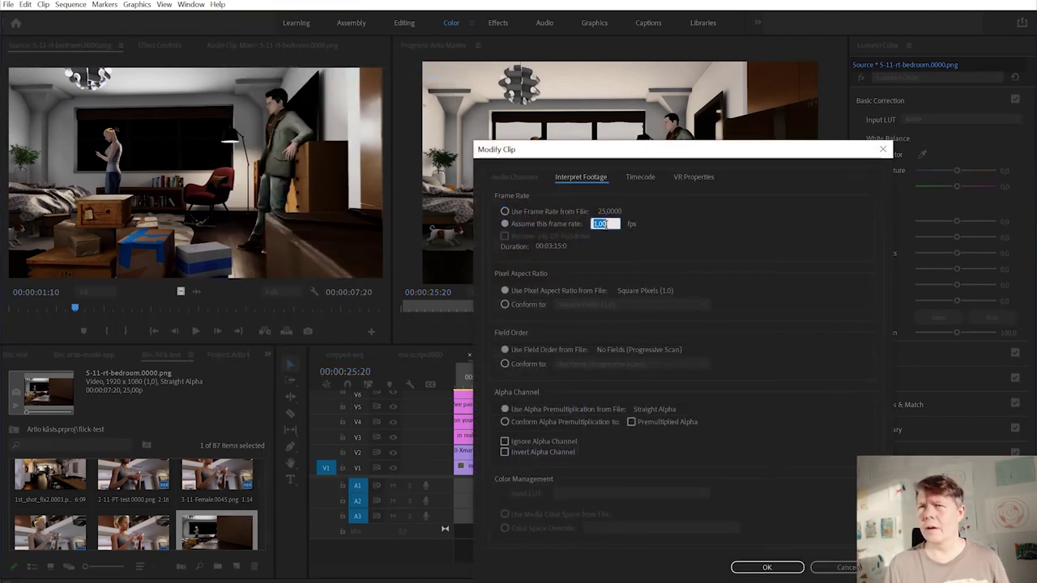
type("24")
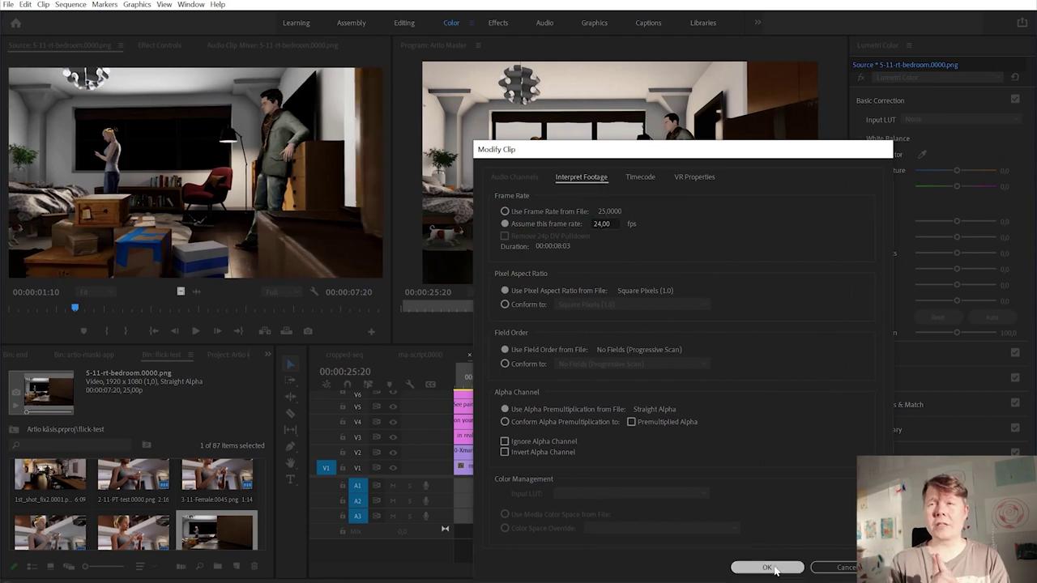
left_click(766, 567)
- Mark an out point near the end of the 5-11-rt-bedroom clip and place its video on V4 above the 12-10-bedroom clip
double_click(215, 526)
left_click_drag(72, 308, 354, 309)
left_click(133, 330)
left_click_drag(180, 291, 645, 438)
- Hide track V1 and play the Artio Master sequence from 00:00:24:14 to review the new bedroom clip
mouse_move(585, 388)
left_mouse_down()
mouse_move(564, 384)
mouse_move(602, 384)
left_mouse_up()
left_click(587, 468)
left_click(561, 382)
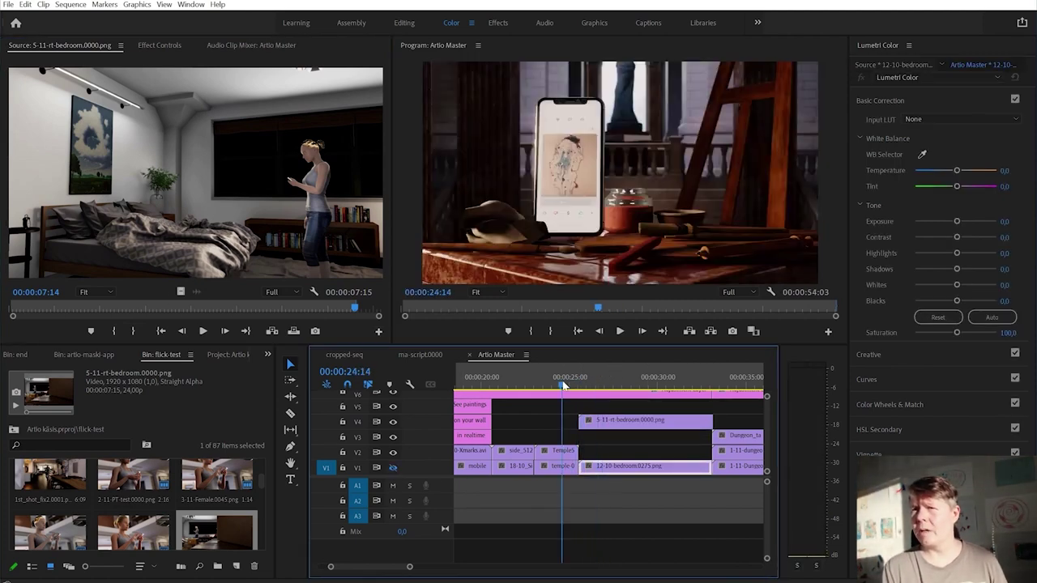
key("space")
key("space")
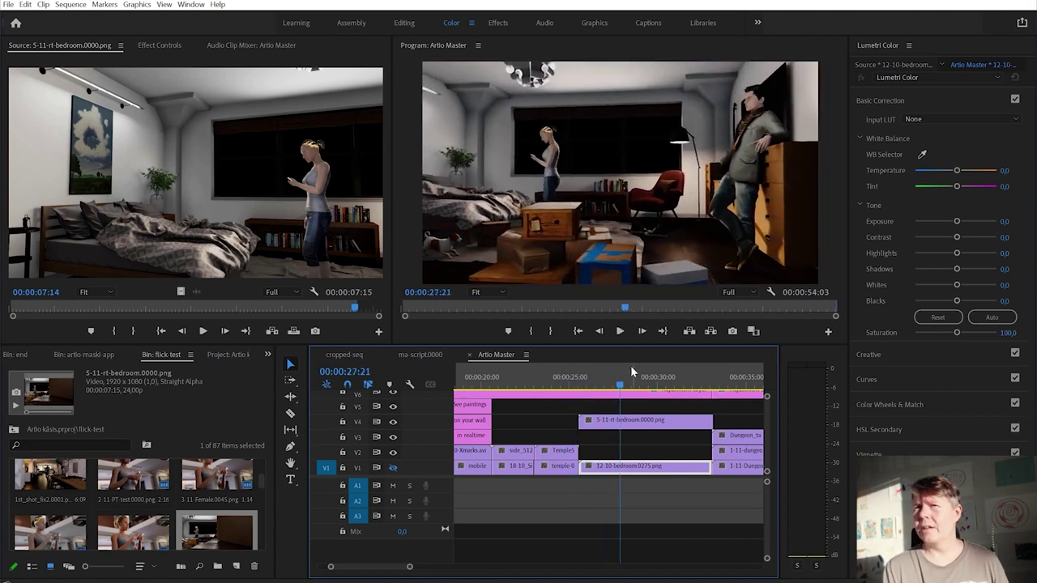
- Zoom in on the 5-11-rt-bedroom clip in the sequence, adjust its placement on V4, and play the Artio Master sequence
left_click_drag(673, 423, 671, 427)
left_click(589, 386)
key("=")
key("=")
left_click_drag(528, 419, 537, 423)
left_click(495, 385)
key("space")
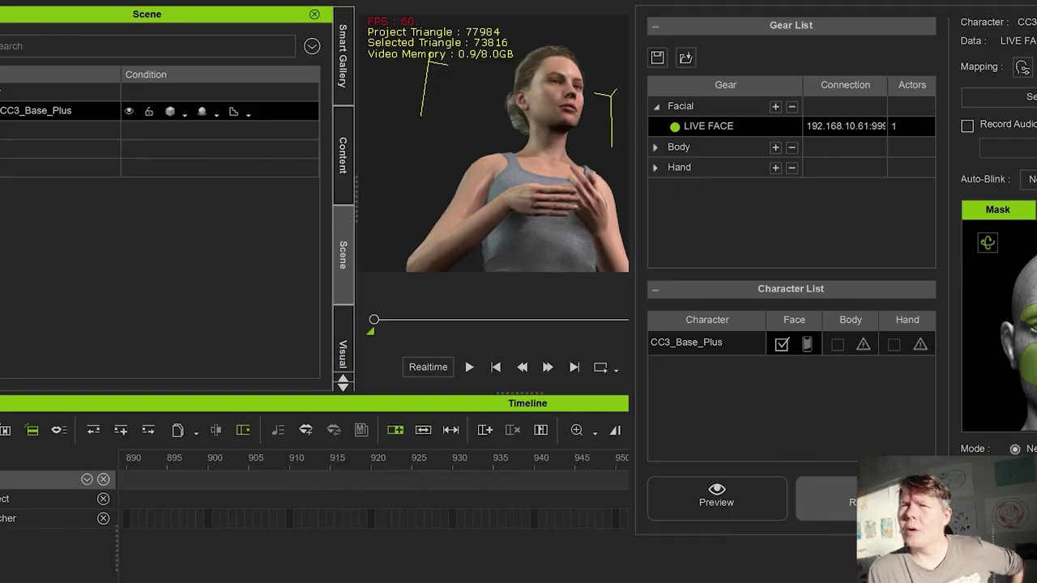
- In iClone, record a LIVE FACE facial performance onto CC3_Base_Plus, stop the recording, and leave the motion capture setup
left_click(849, 498)
key("space")
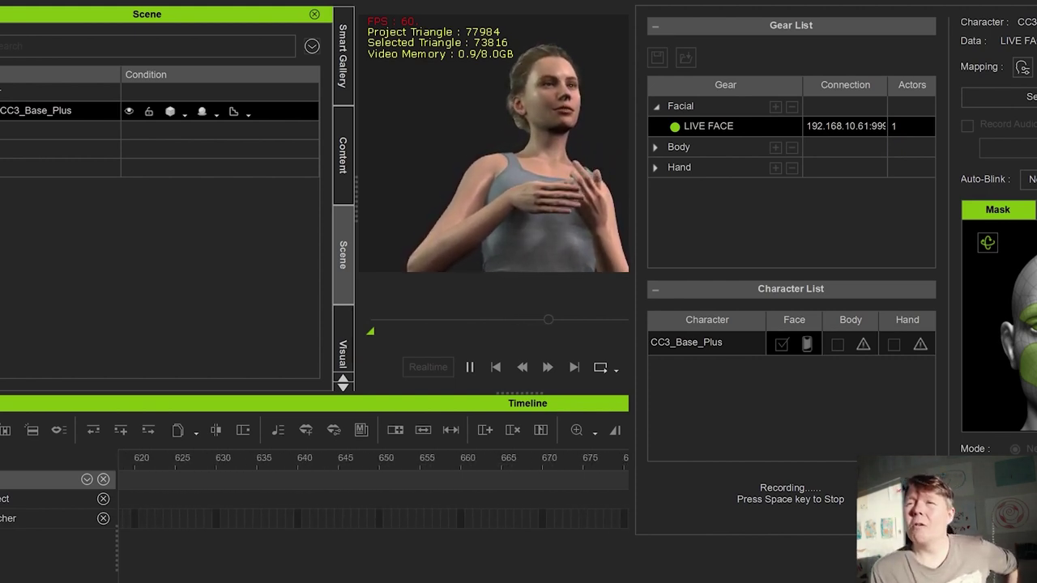
key("space")
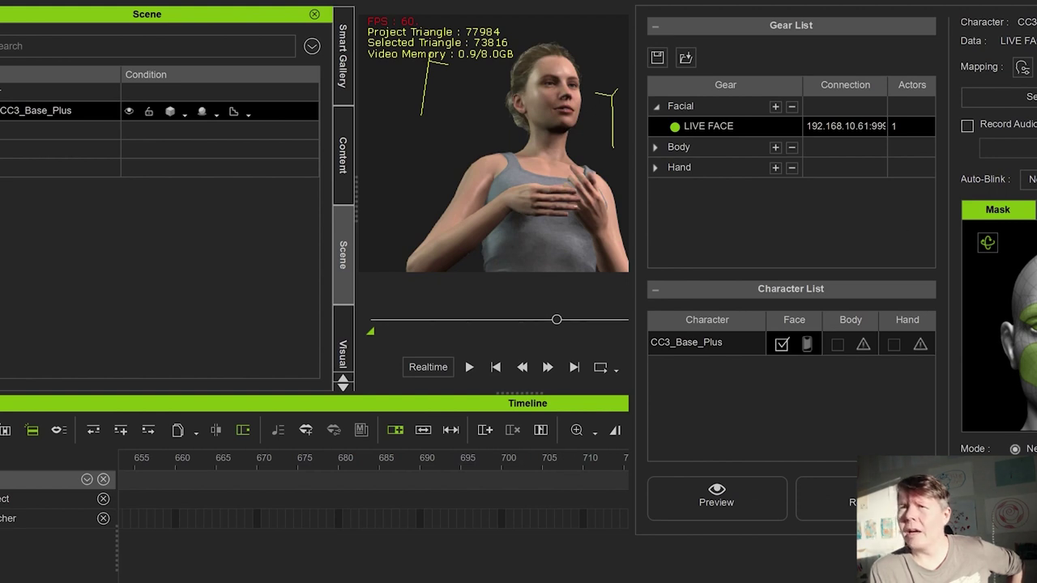
left_click(458, 346)
- Play back the recorded facial animation from the start and return the playhead to frame 1
key("space")
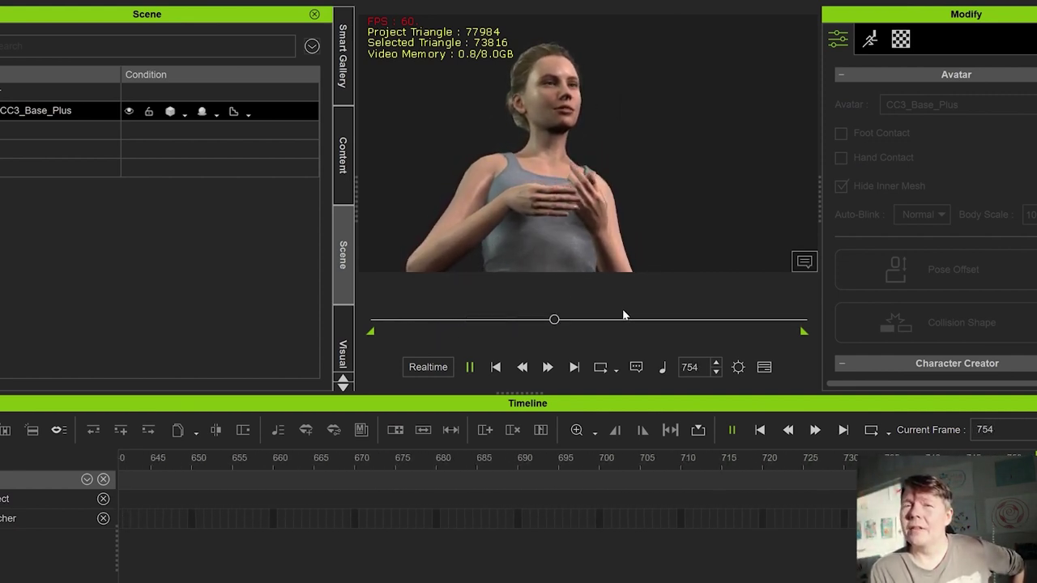
key("space")
left_click(496, 367)
left_click(470, 367)
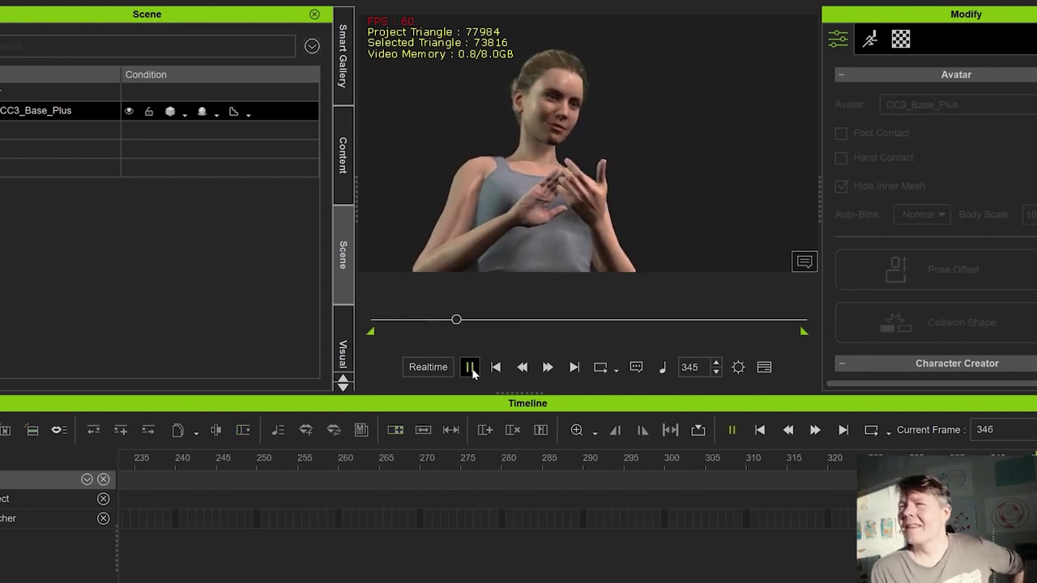
left_click(470, 367)
left_click_drag(460, 319, 344, 325)
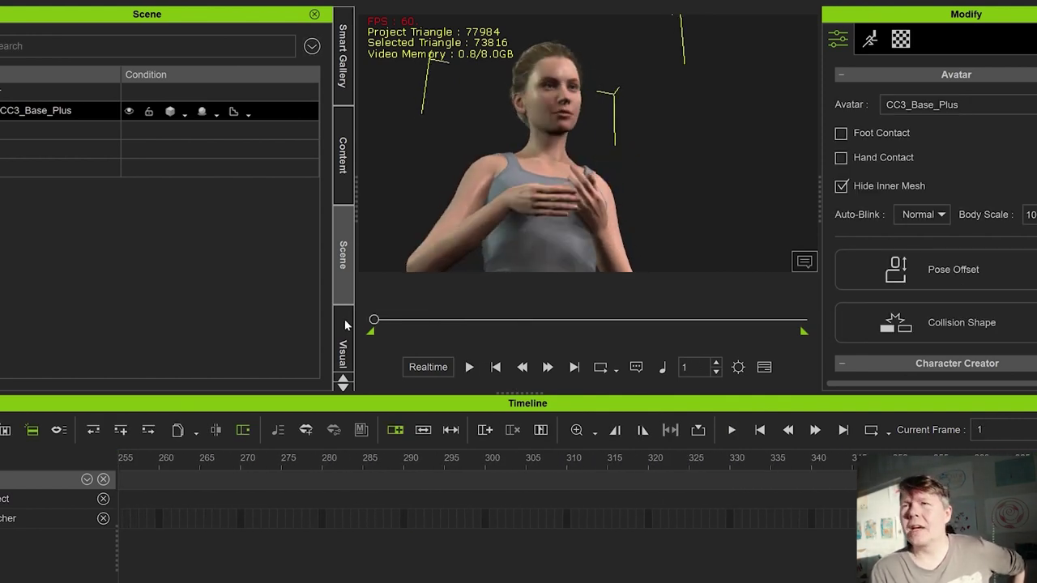
- Set the character's facial Expression Strength to 60 while previewing its face at frame 305
left_click(870, 39)
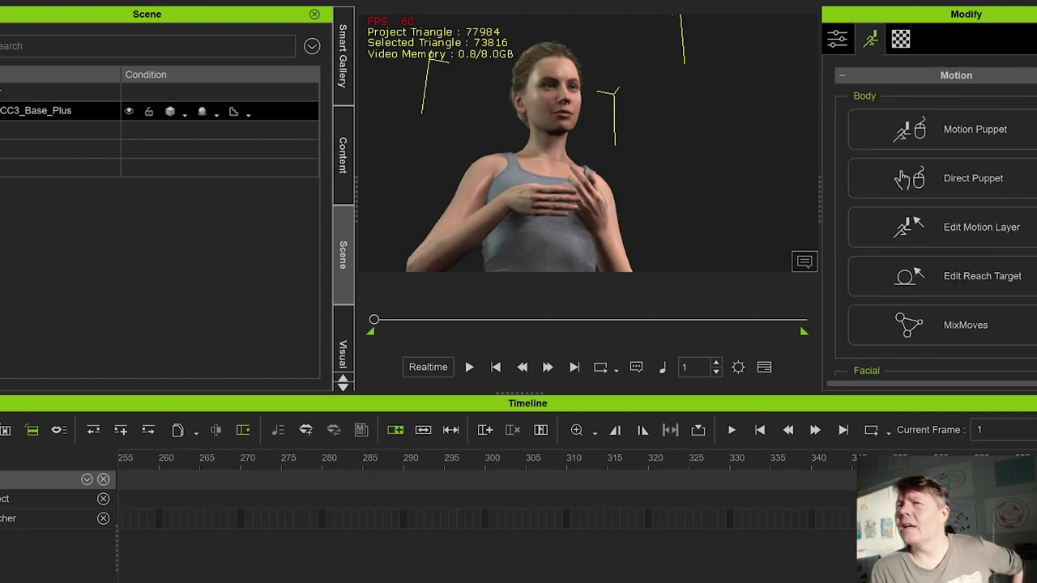
scroll(936, 219, "down", 10)
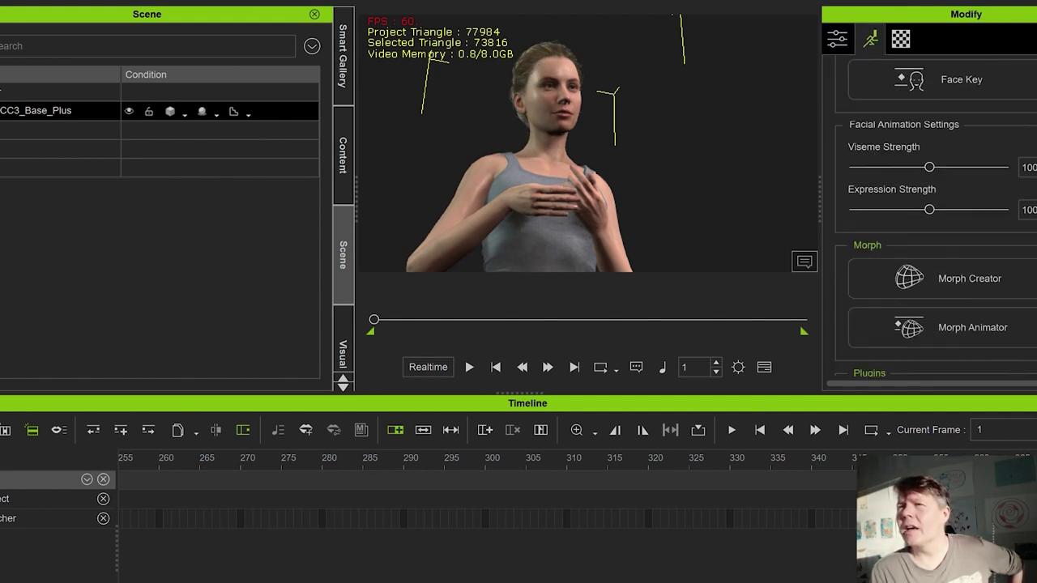
scroll(936, 216, "down", 2)
scroll(935, 217, "up", 1)
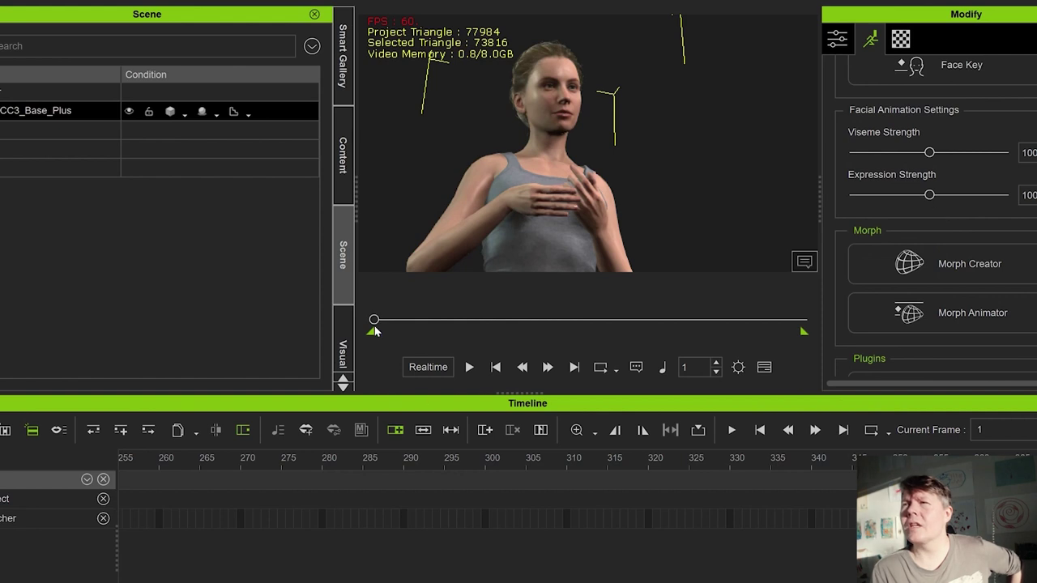
left_click_drag(372, 323, 448, 330)
left_click_drag(933, 196, 930, 199)
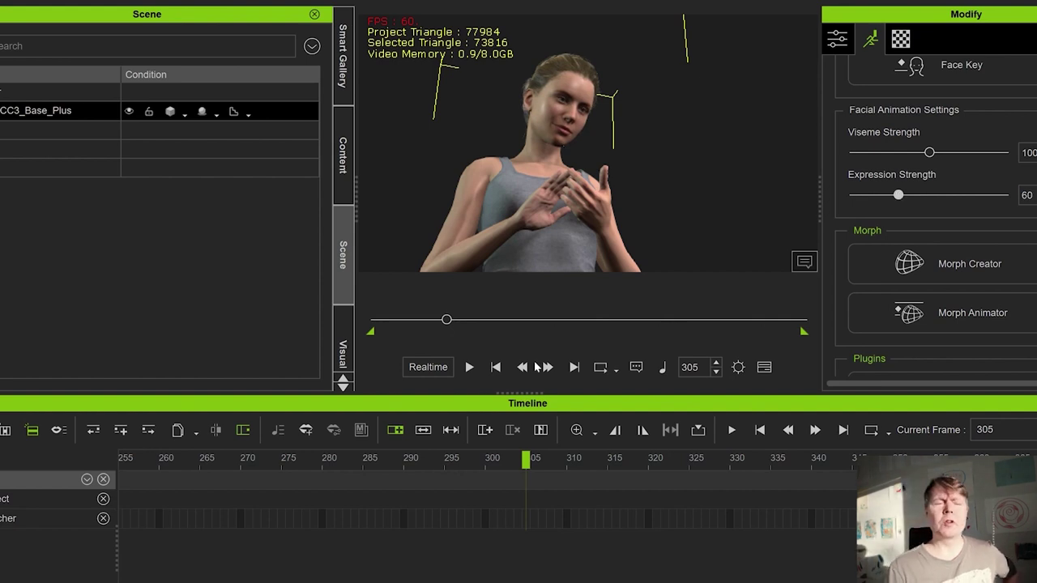
- Play the animation from the start to frame 409 to review the weaker expression, and return to the first frame
left_click_drag(448, 321, 371, 323)
key("space")
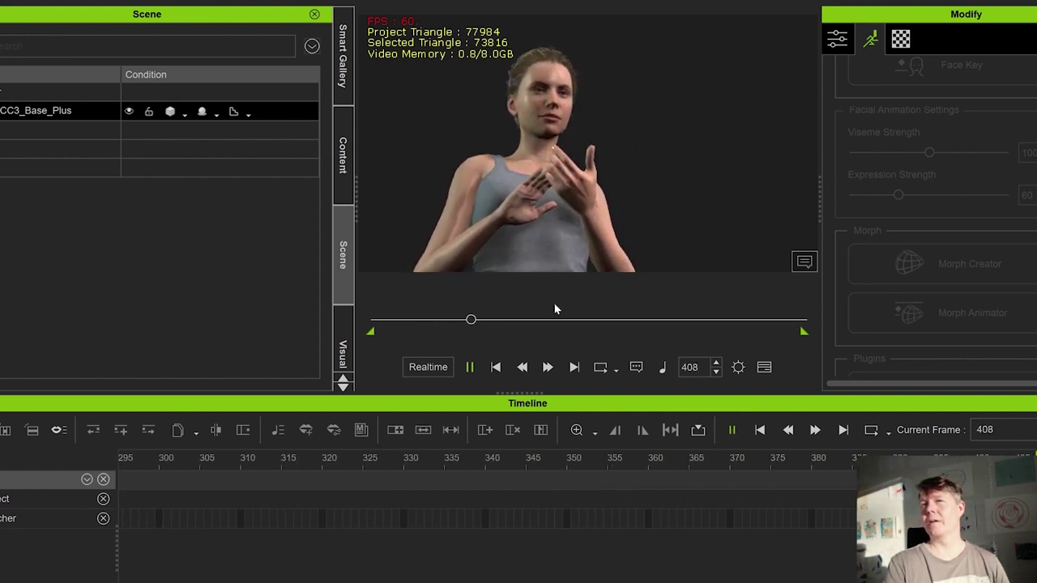
left_click_drag(497, 321, 472, 320)
left_click(1, 1)
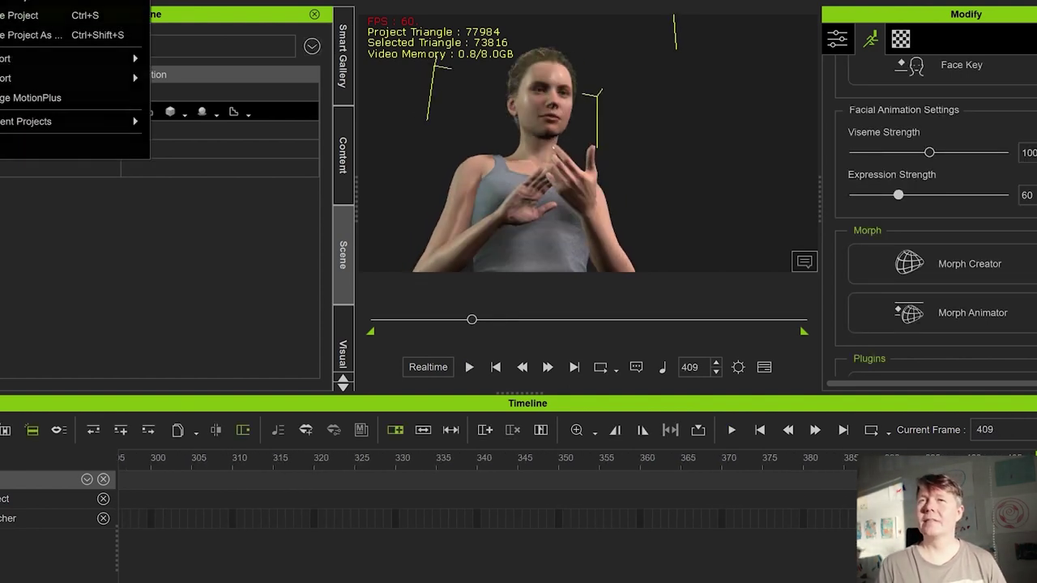
left_click(2, 21)
left_click_drag(472, 319, 375, 320)
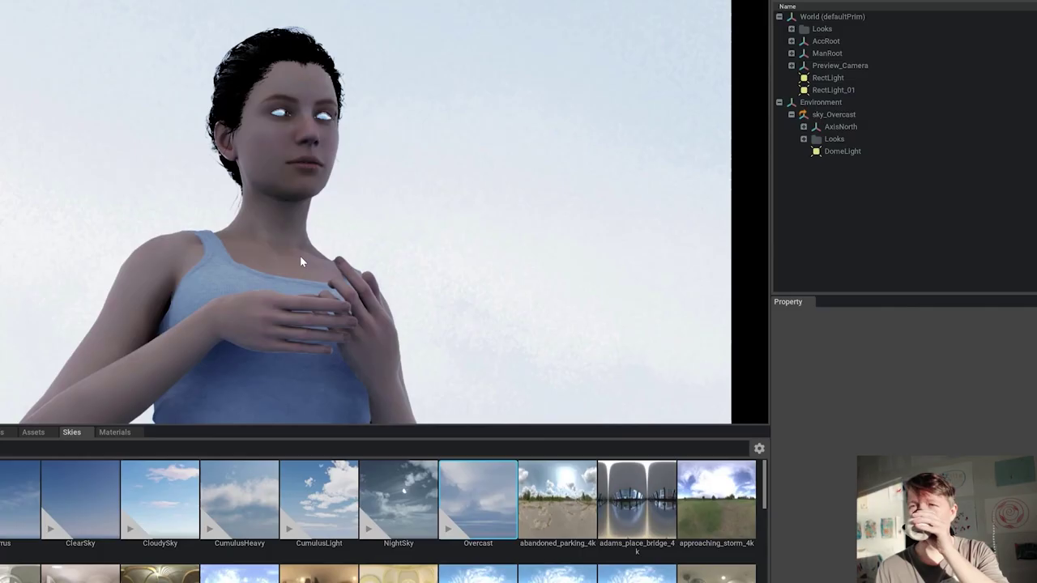
- In Omniverse, play the female character's animation from frame 0 and stop the playback
mouse_move(273, 423)
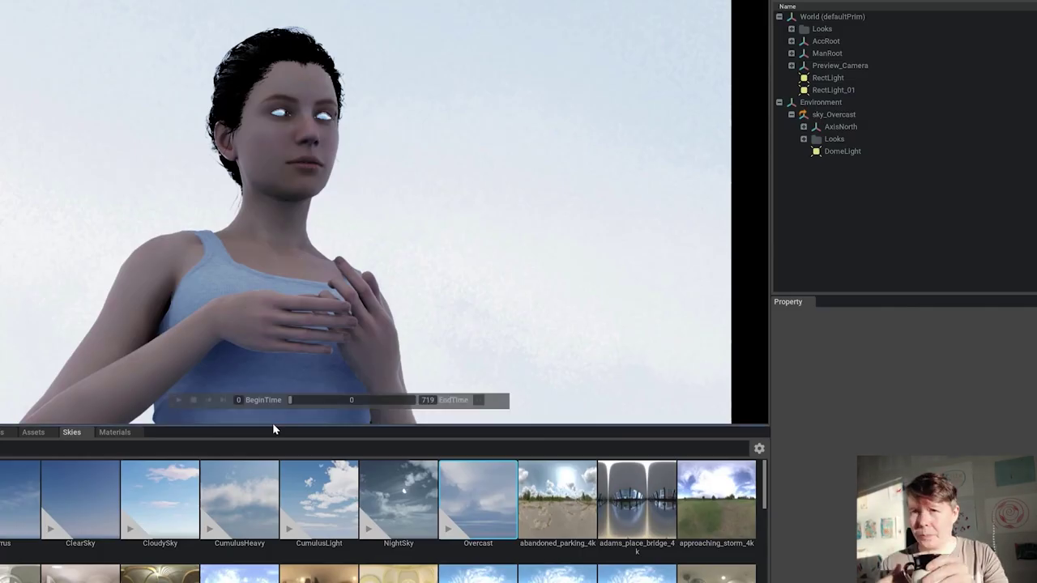
left_click(179, 399)
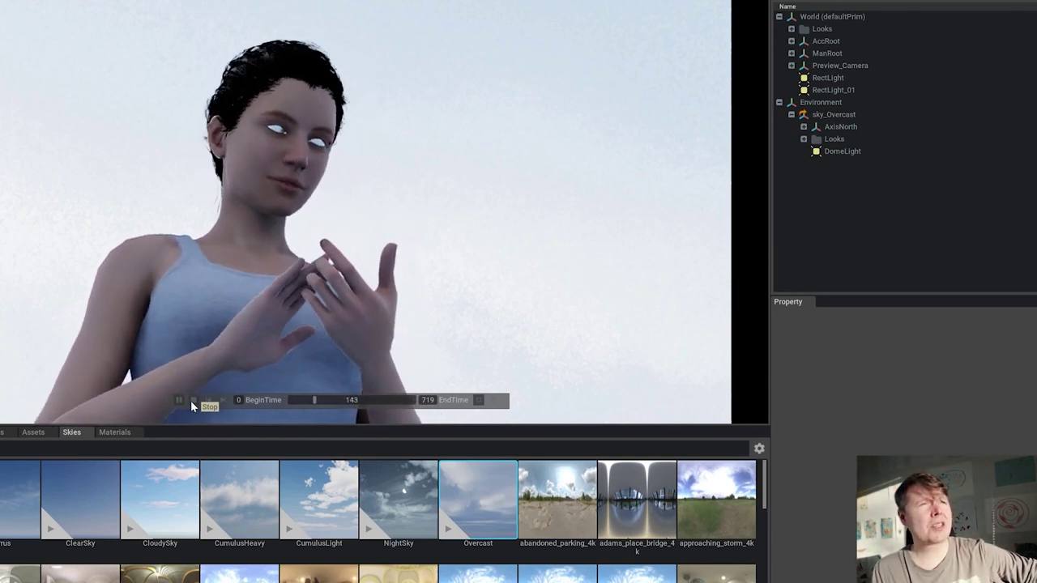
left_click(193, 400)
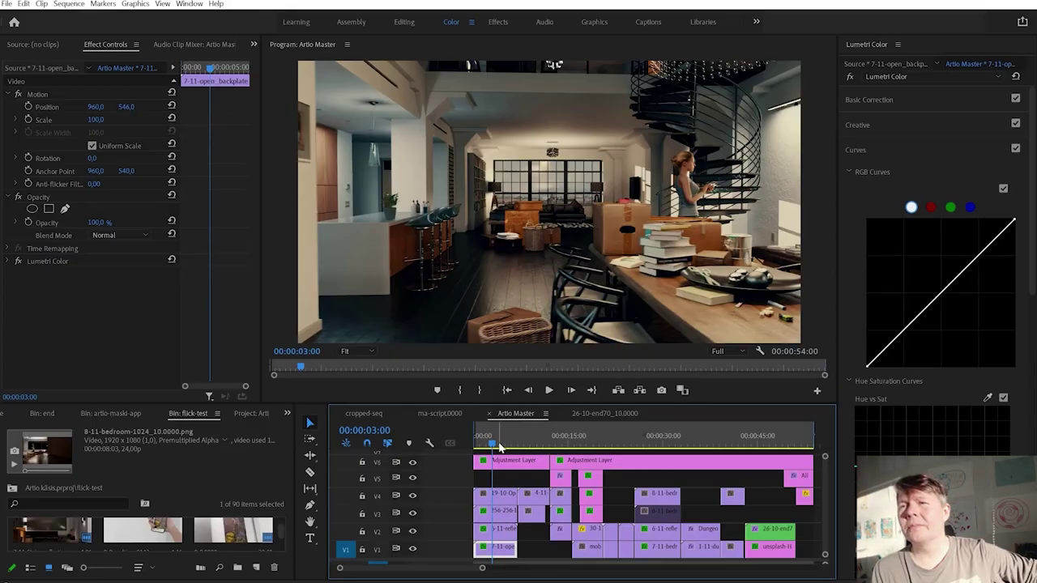
- In Premiere Pro, play the Artio Master sequence from the start to 00:00:10:03 and scrub back to 00:00:02:13
left_click_drag(500, 445, 467, 445)
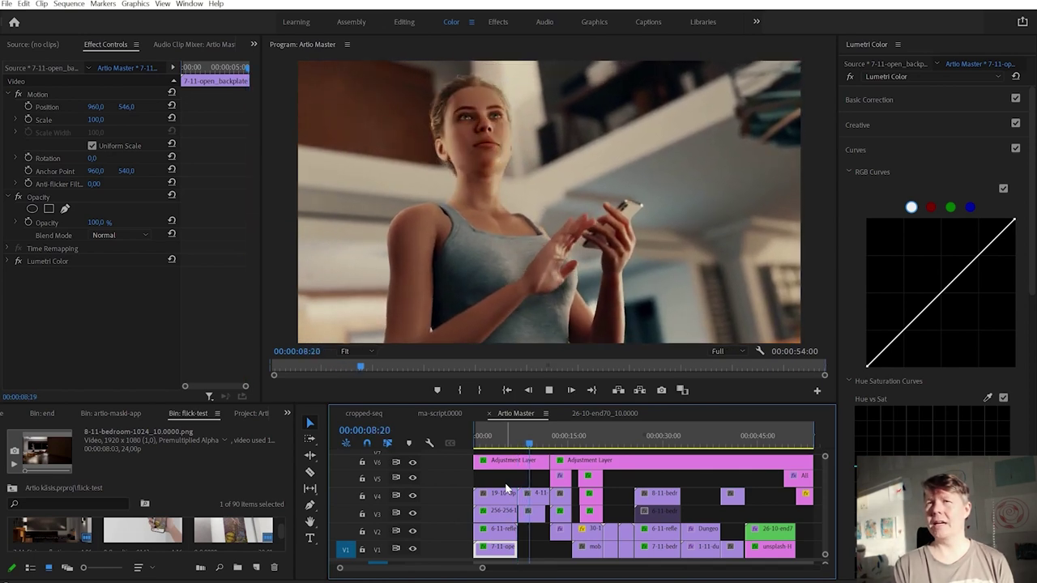
key("space")
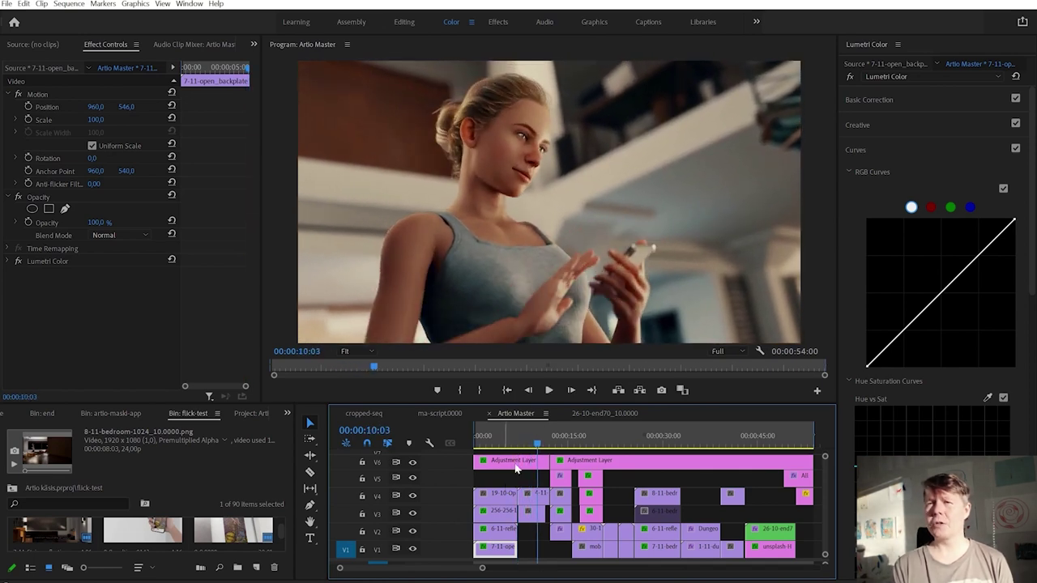
left_click_drag(538, 448, 505, 444)
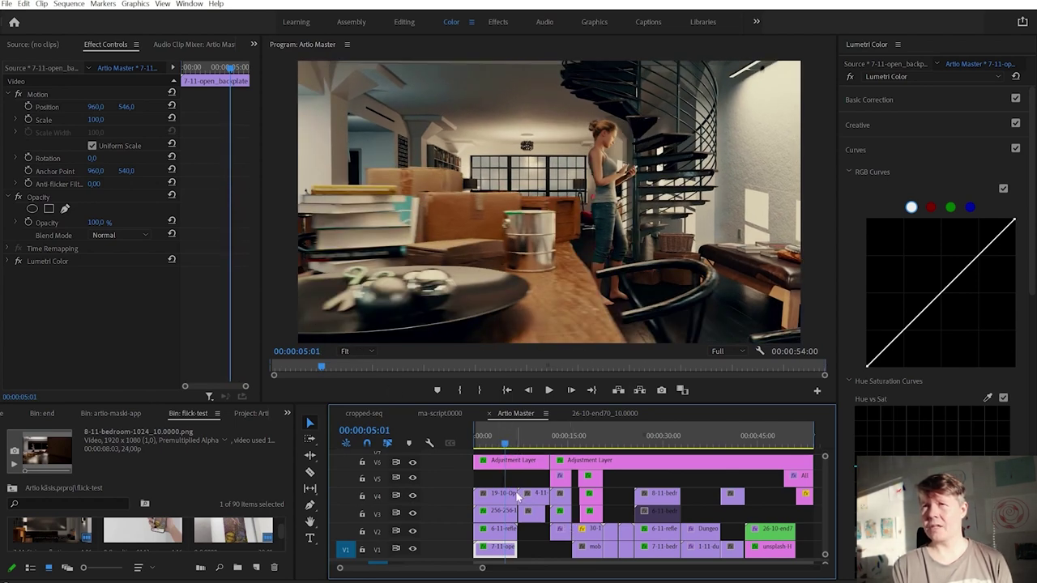
left_click_drag(505, 447, 490, 448)
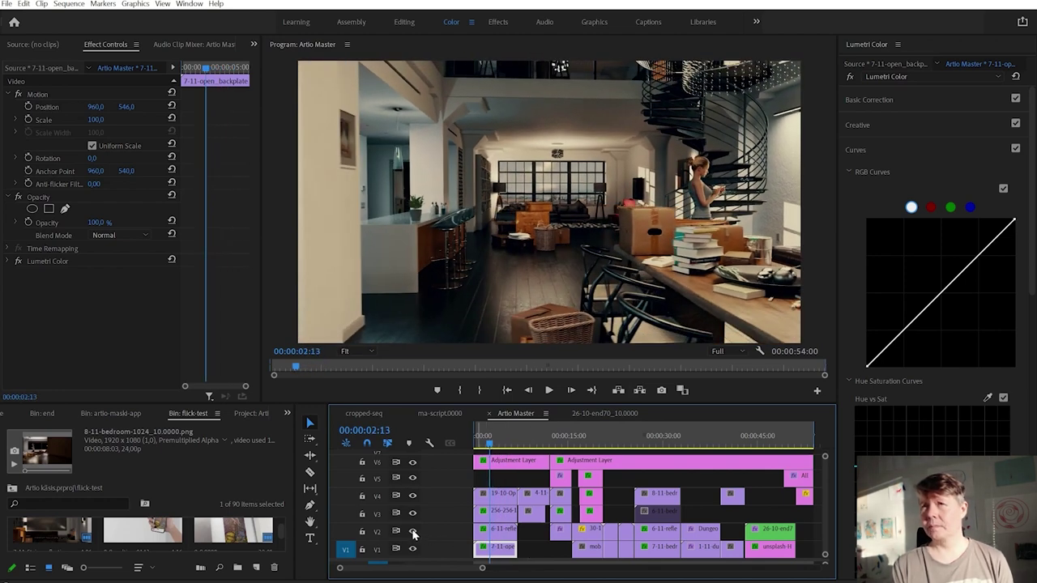
- Hide tracks V2, V3, V6 and V4, toggling V1 off and on, to isolate the backplate at 00:00:02:22
left_click(412, 532)
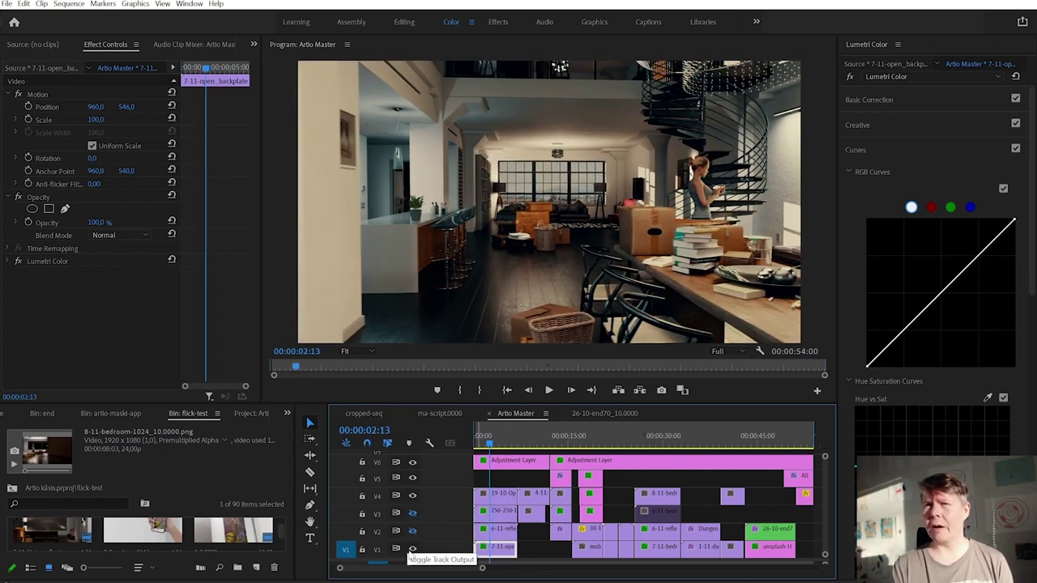
left_click(412, 550)
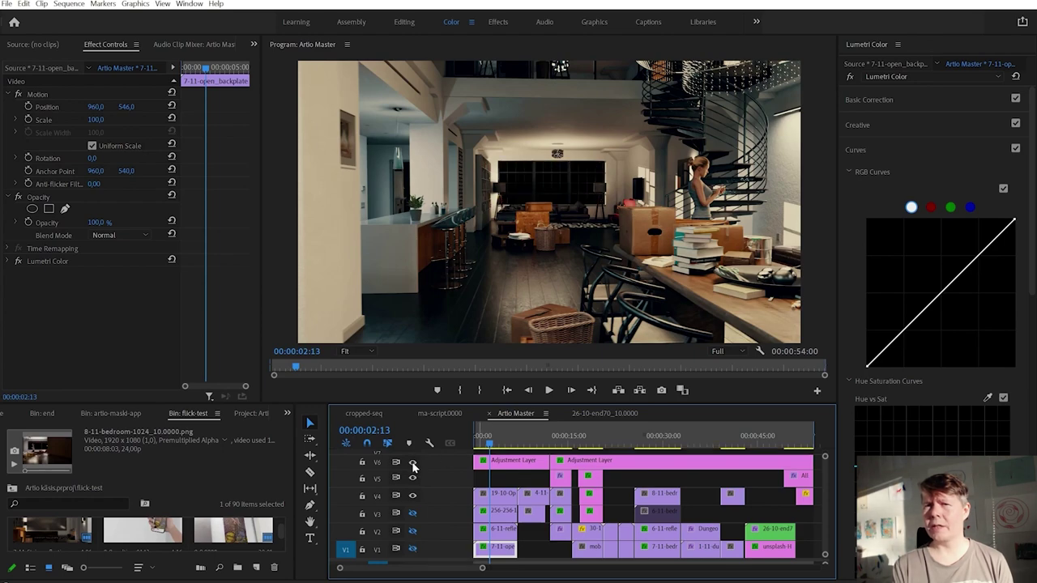
left_click(413, 464)
mouse_move(490, 444)
left_mouse_down()
mouse_move(479, 443)
mouse_move(506, 442)
mouse_move(494, 443)
left_mouse_up()
left_click(413, 549)
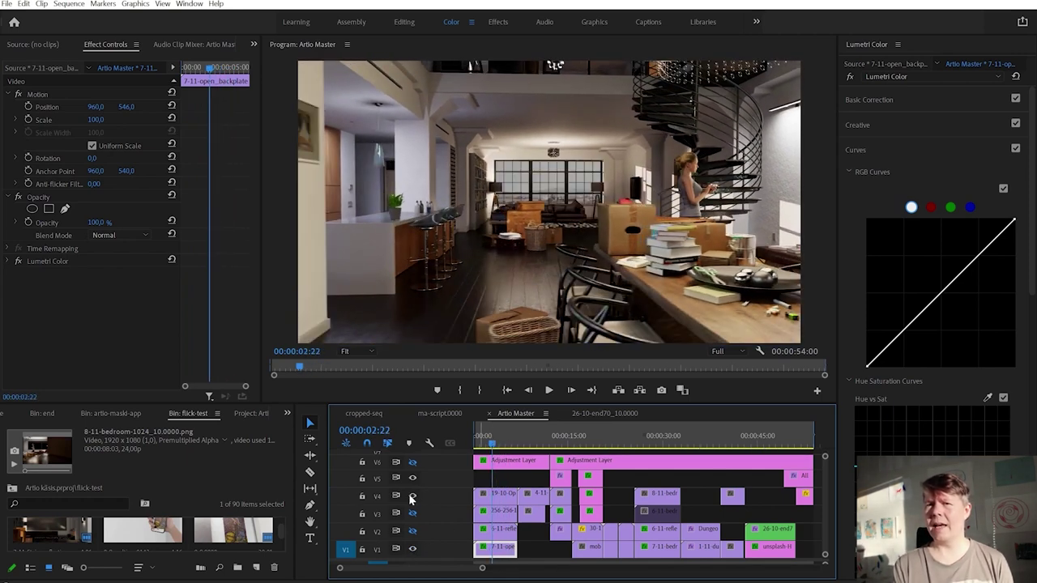
left_click(412, 496)
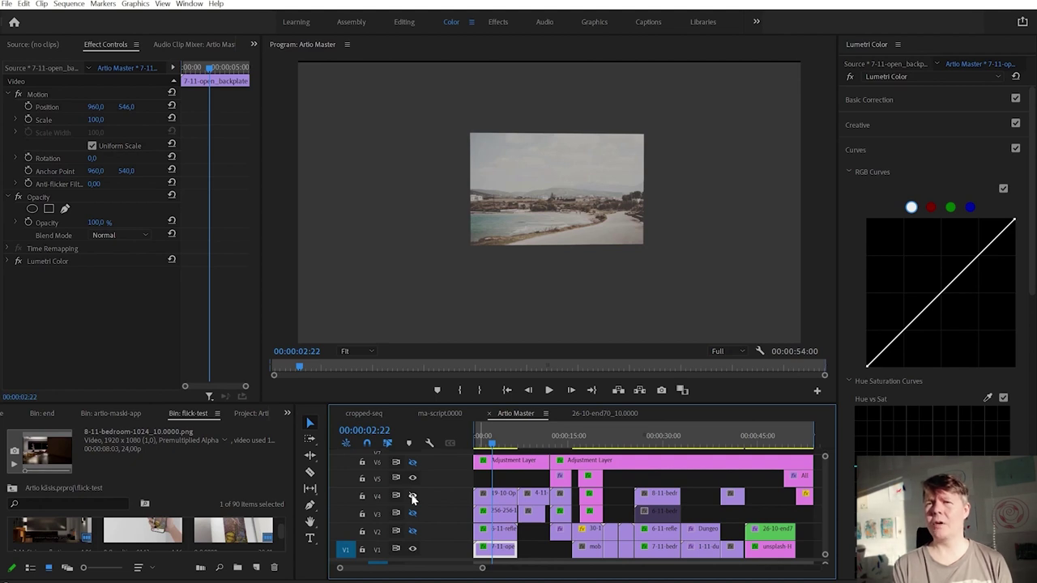
- Disable Lumetri Color on the 7-11-open_backplate clip, play it from the start to 00:00:03:12, and re-enable the effect
left_click(19, 262)
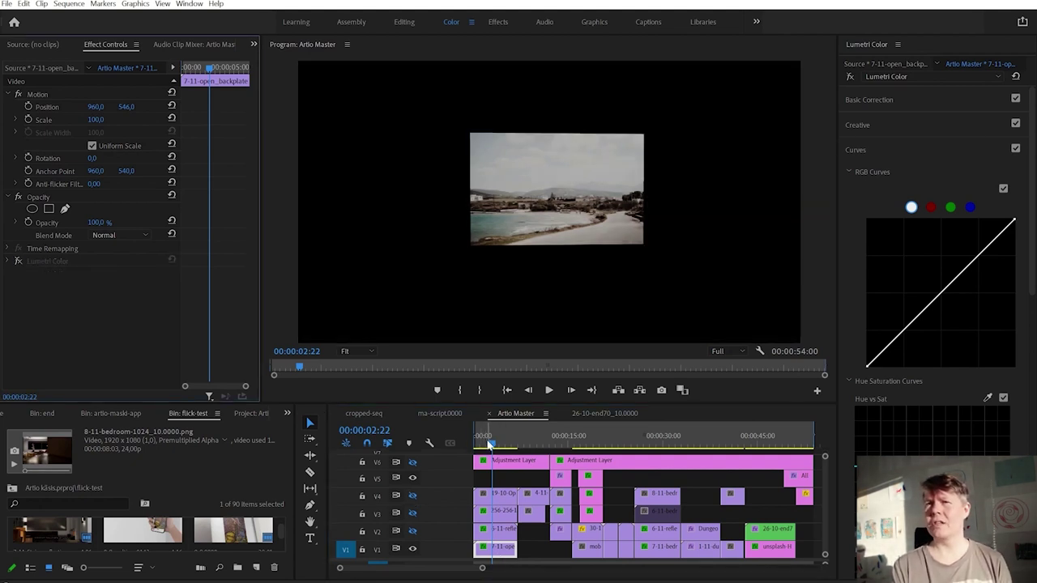
left_click_drag(488, 441, 456, 441)
key("space")
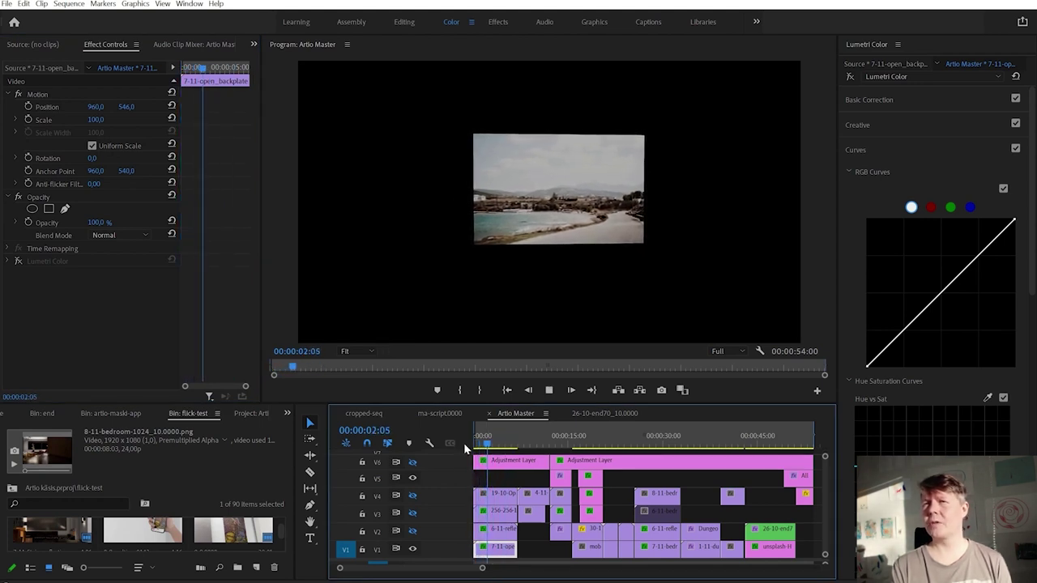
key("space")
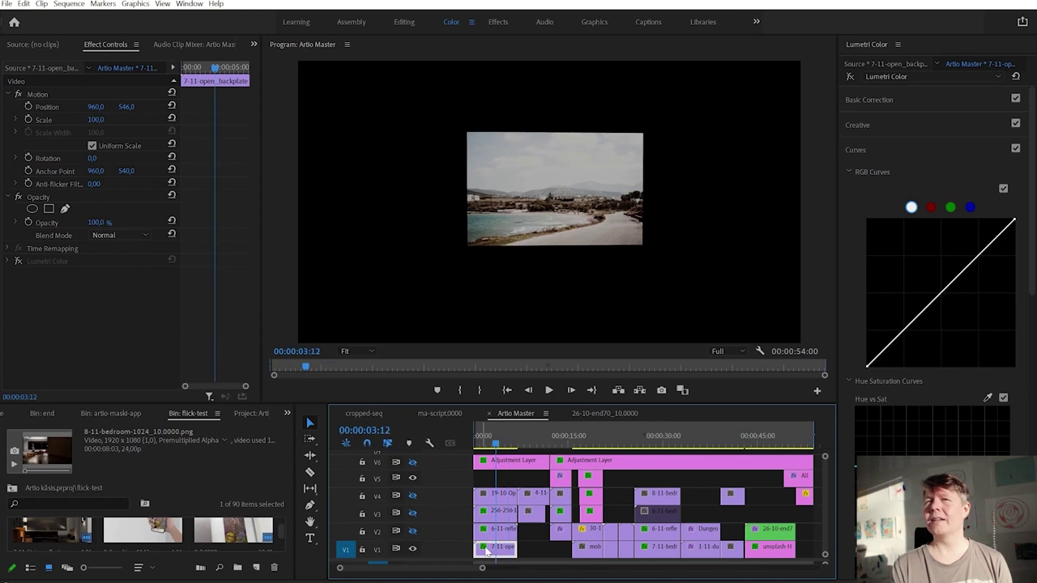
left_click(18, 261)
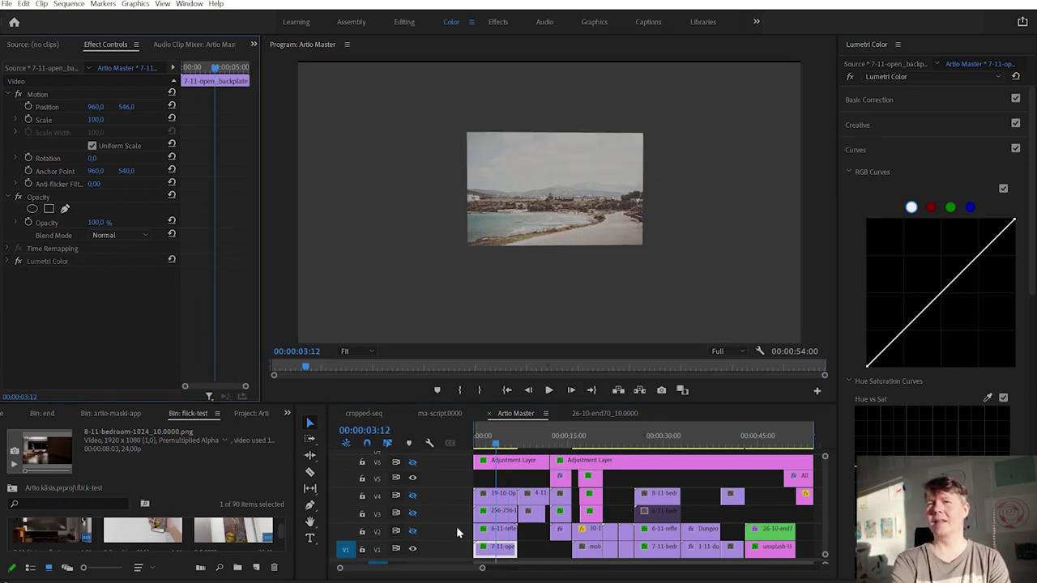
- Show track V4 again and play the opening shot over the backplate up to 00:00:03:23
left_click(413, 495)
left_click_drag(497, 445, 492, 444)
key("space")
key("space")
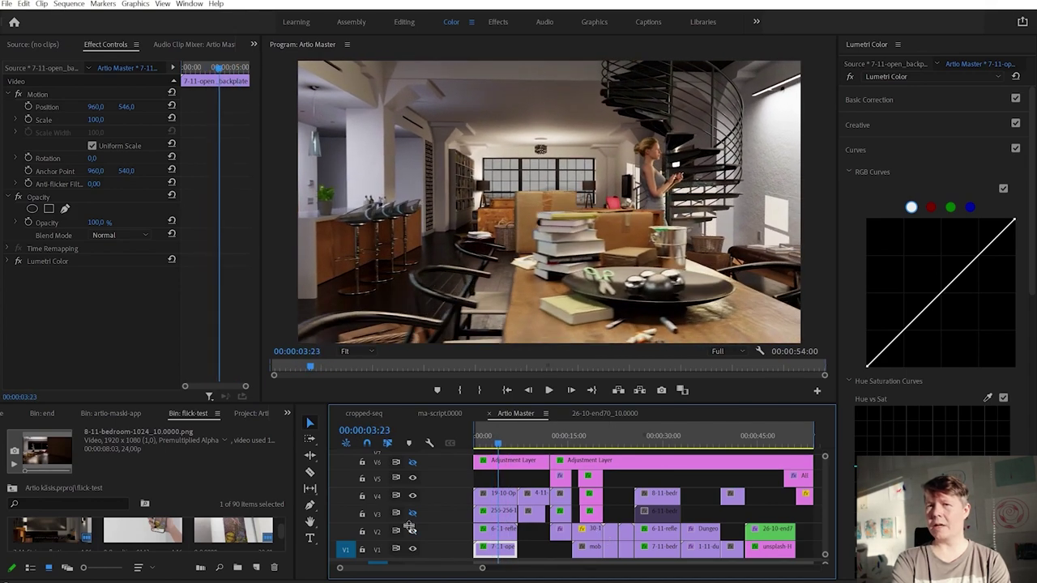
- Show tracks V2 and V3 again and replay the sequence from the start with the opening shot's layers combined
left_click_drag(498, 444, 470, 446)
key("space")
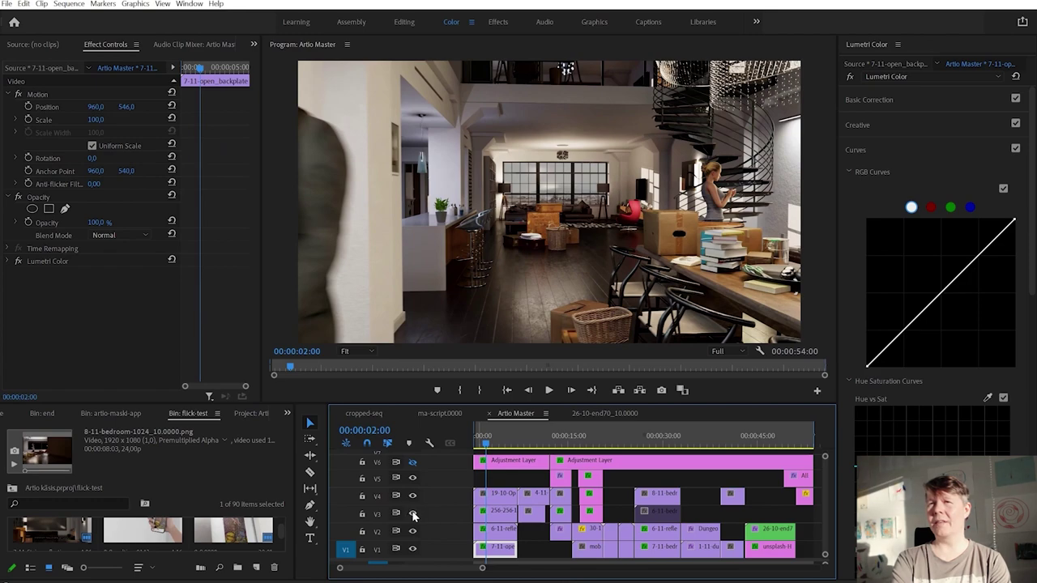
left_click_drag(487, 440, 470, 448)
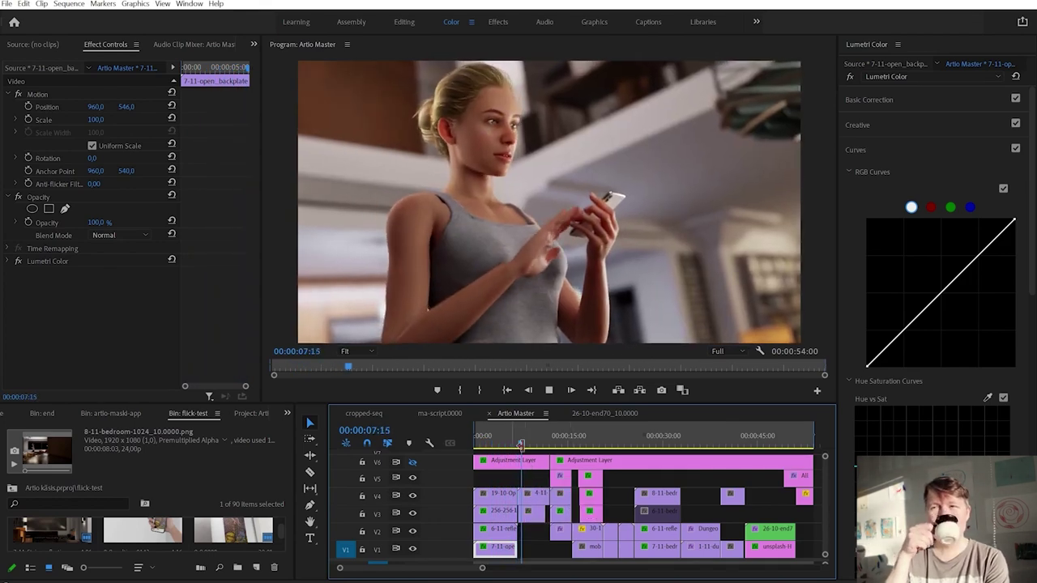
- At 00:00:13:14, select the 512-512-20 clip on V4 and toggle tracks V4 and V3 off and on to inspect the layers
left_click_drag(520, 444, 562, 447)
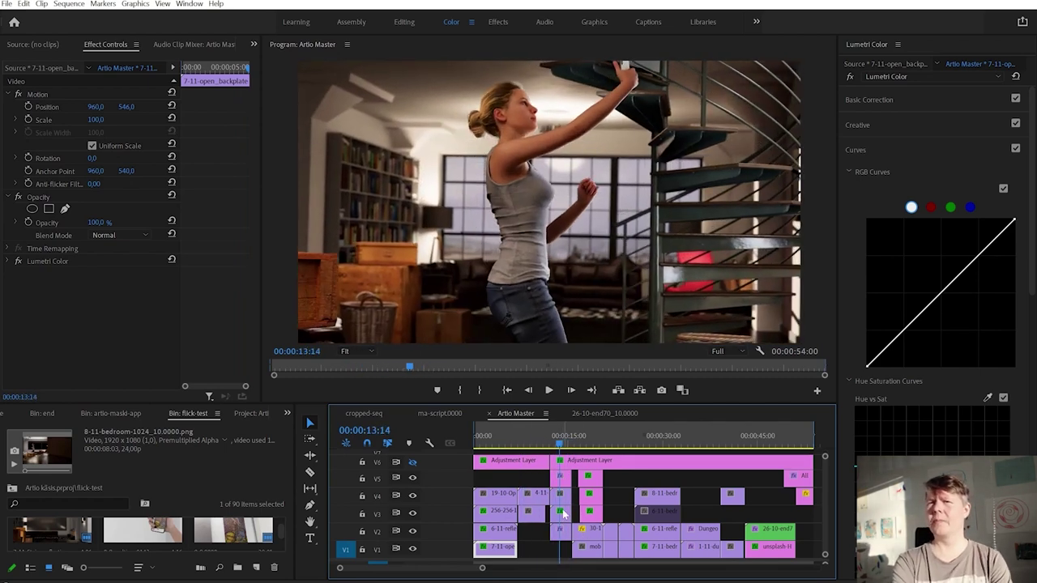
left_click(561, 497)
left_click(413, 496)
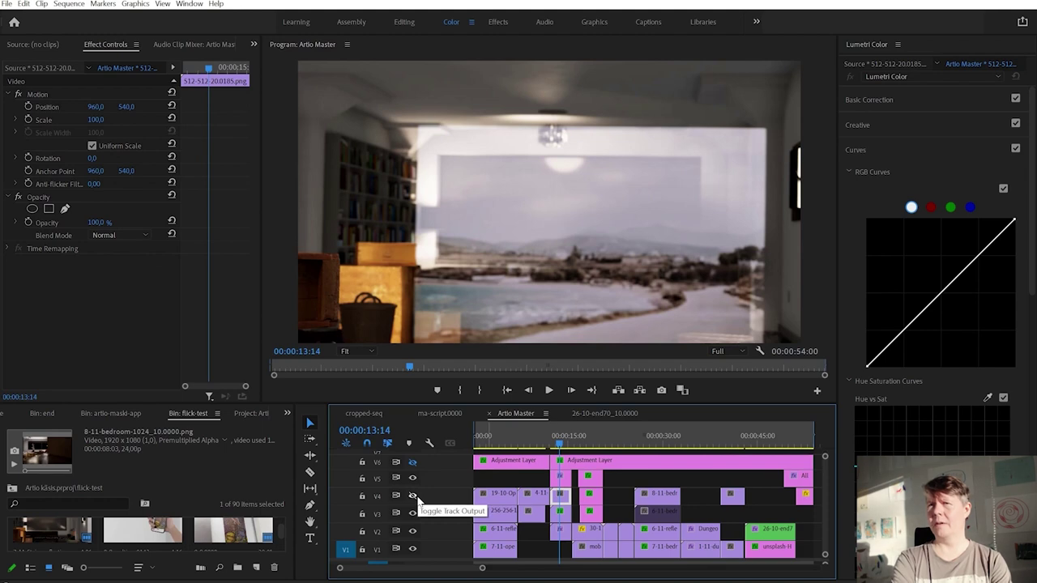
left_click(412, 513)
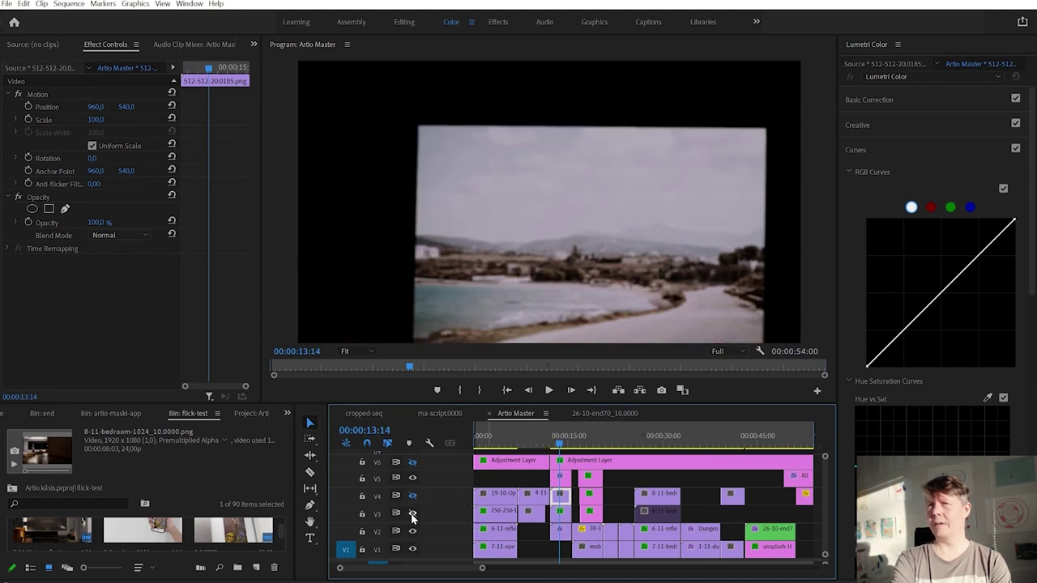
left_click(412, 514)
left_click(413, 496)
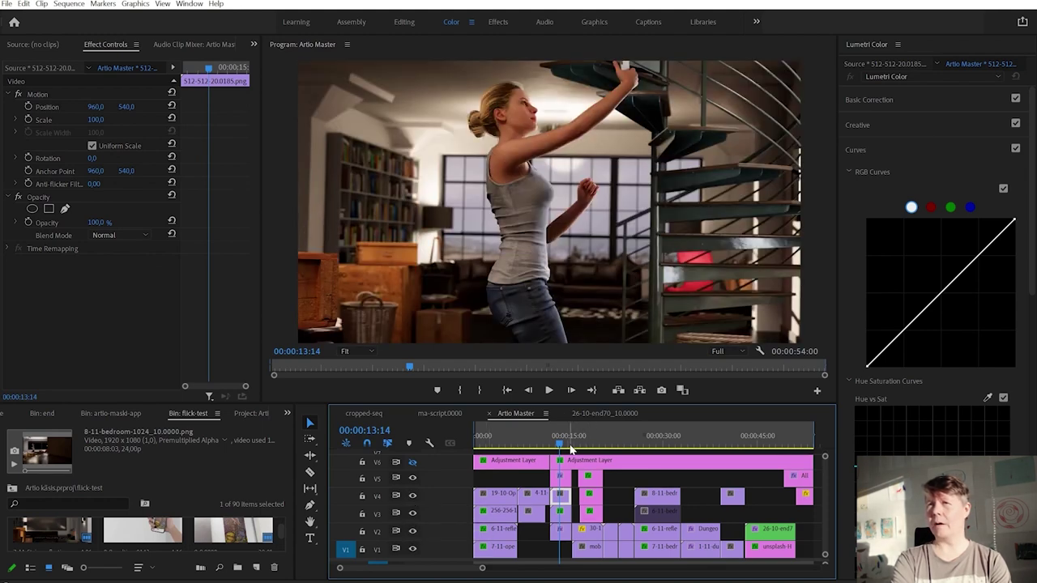
- Hide tracks V4 and V3 and play the backplate of the staircase shot from about 00:00:12
left_click(412, 497)
left_click(413, 514)
left_click_drag(559, 445, 549, 448)
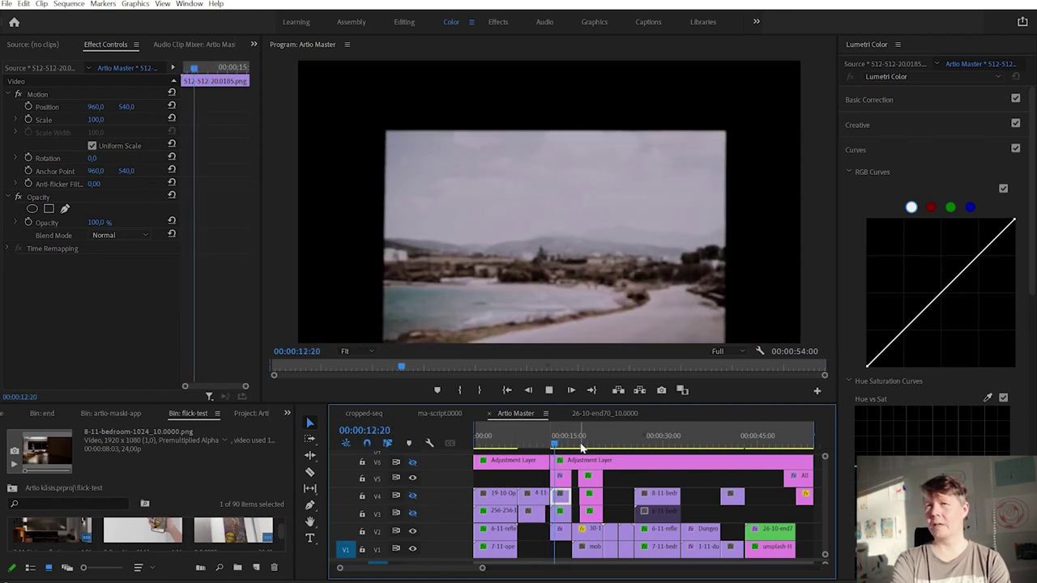
key("space")
- Show track V4 again and play the staircase shot up to 00:00:13:19 with the character over the backplate
left_click(413, 496)
key("space")
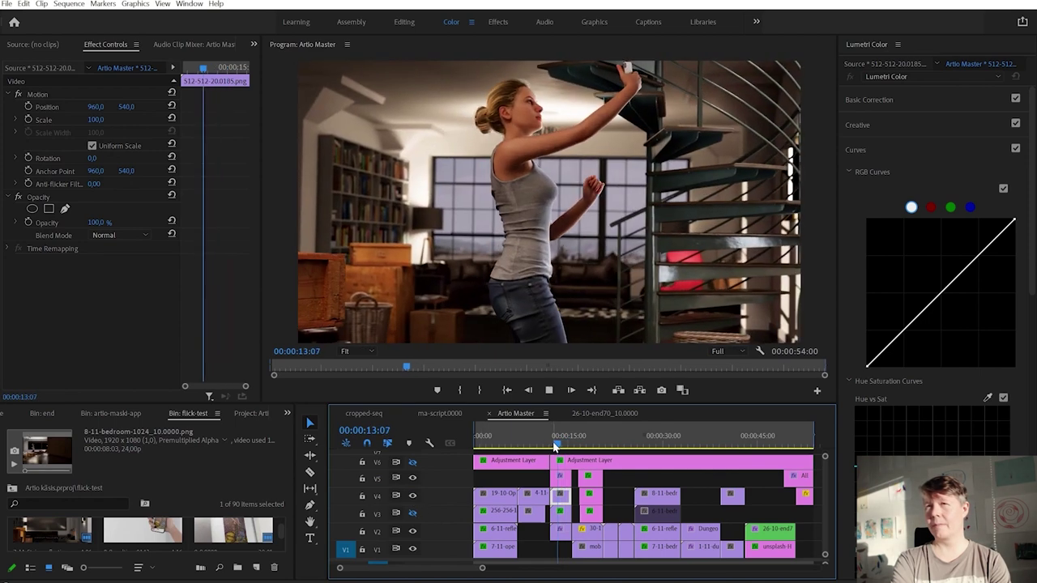
key("space")
key("space")
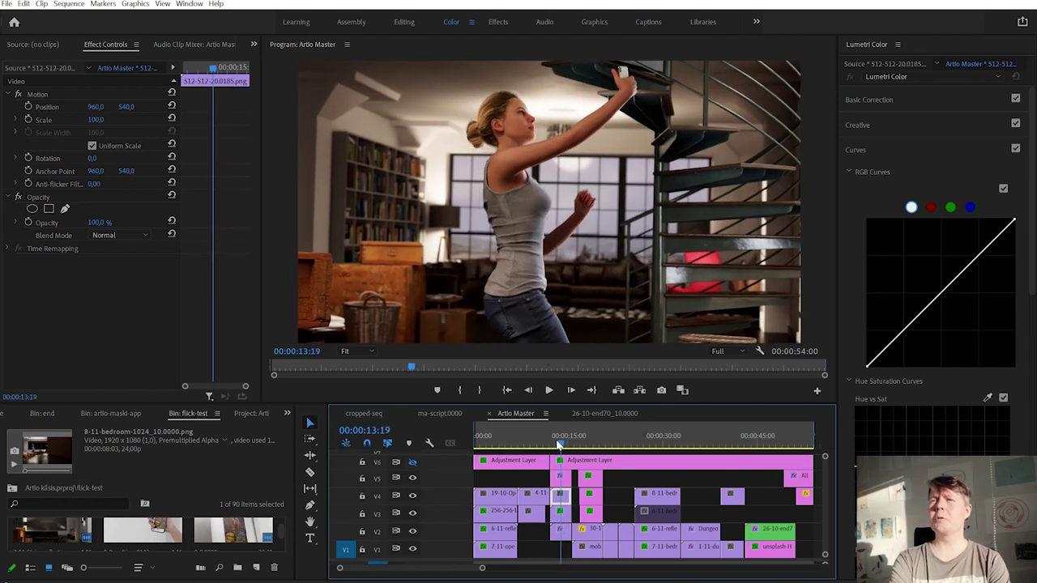
- At 00:00:26:12, hide the reflection layer on V2, select the 7-11-bedroom backplate clip and toggle track V1 off and on
left_click_drag(571, 444, 642, 446)
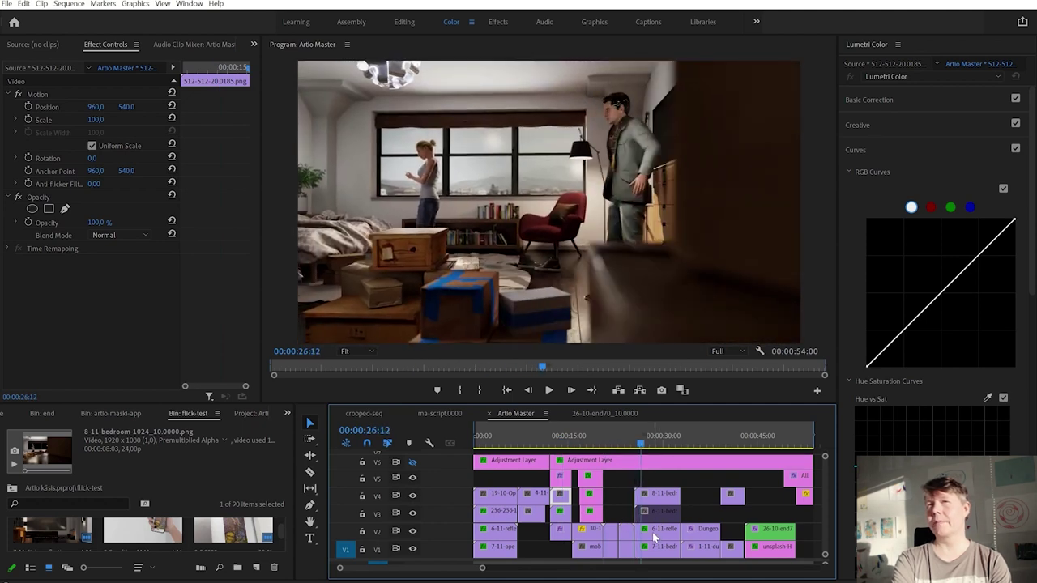
left_click(652, 532)
left_click(413, 533)
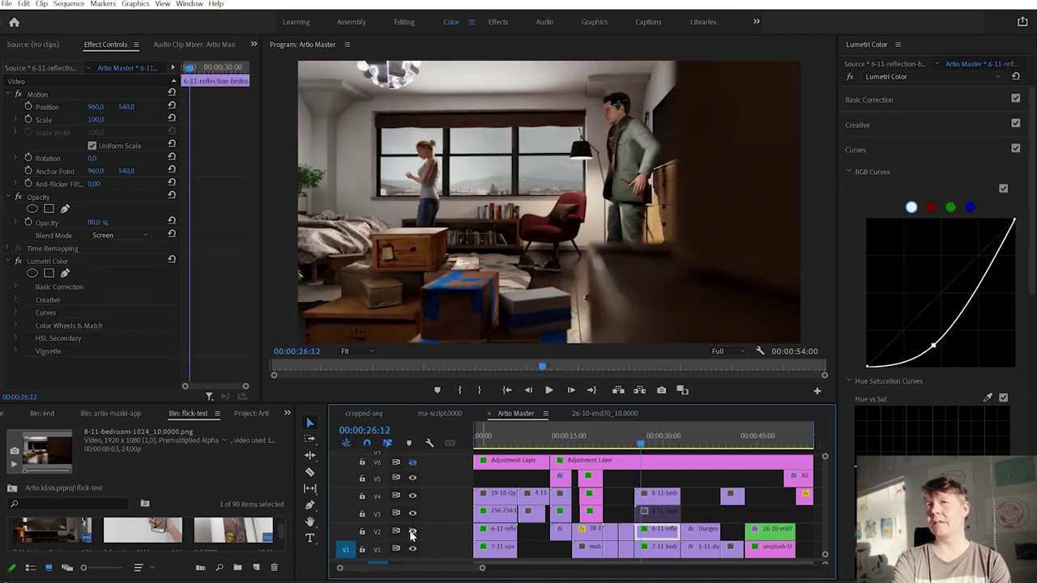
left_click(658, 548)
left_click(413, 549)
left_click(412, 549)
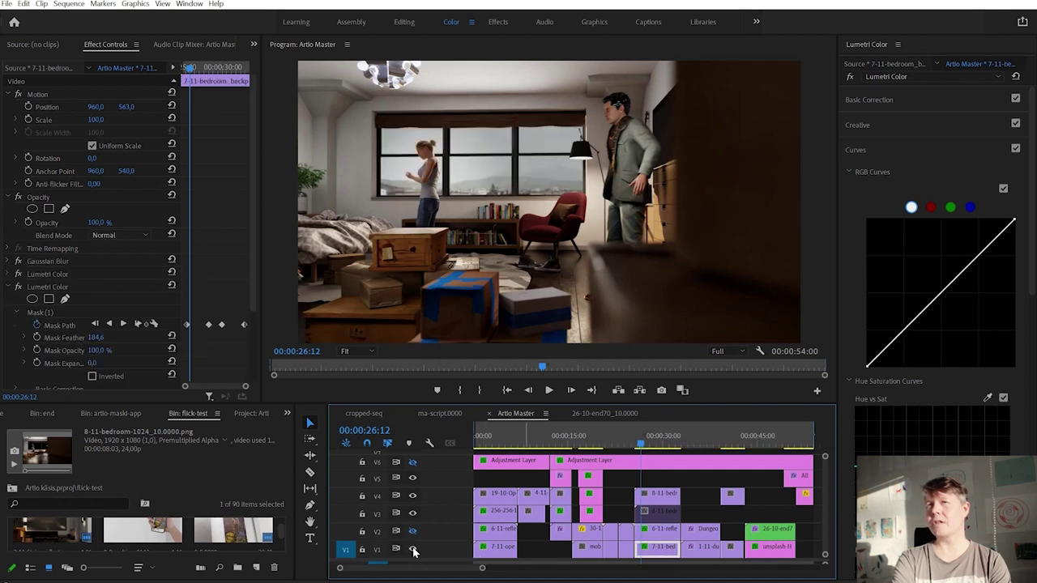
- Hide track V4, play the bedroom backplate up to 00:00:30:00, and show tracks V4 and V2 again
left_click(413, 496)
left_click_drag(641, 447, 638, 446)
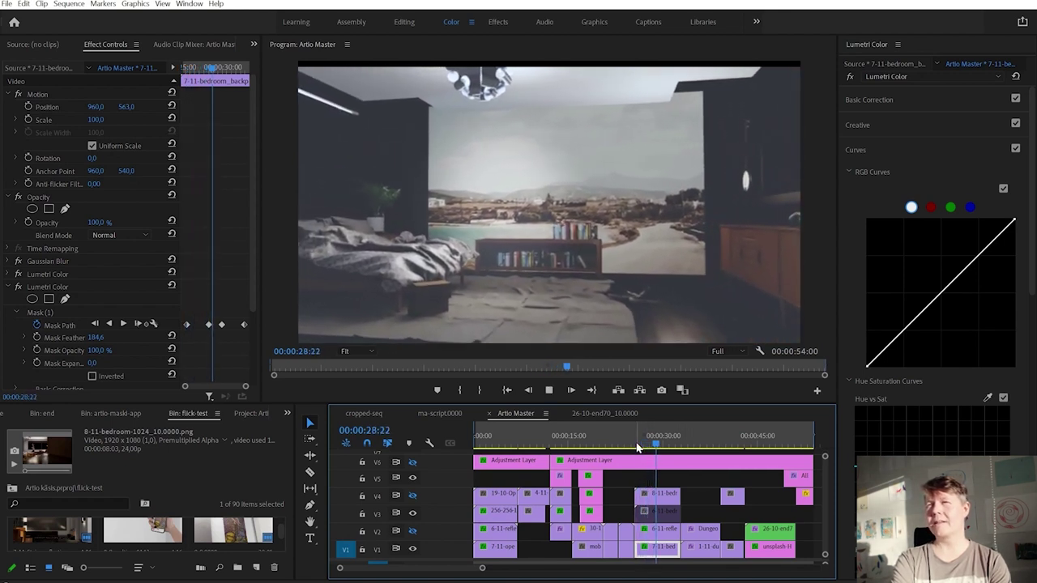
key("space")
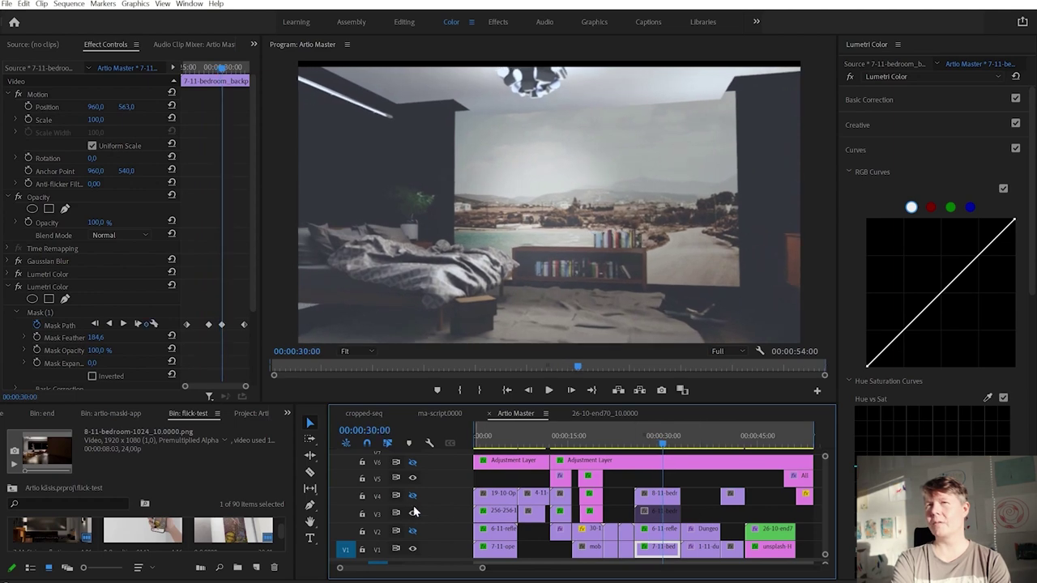
left_click(412, 496)
left_click(413, 532)
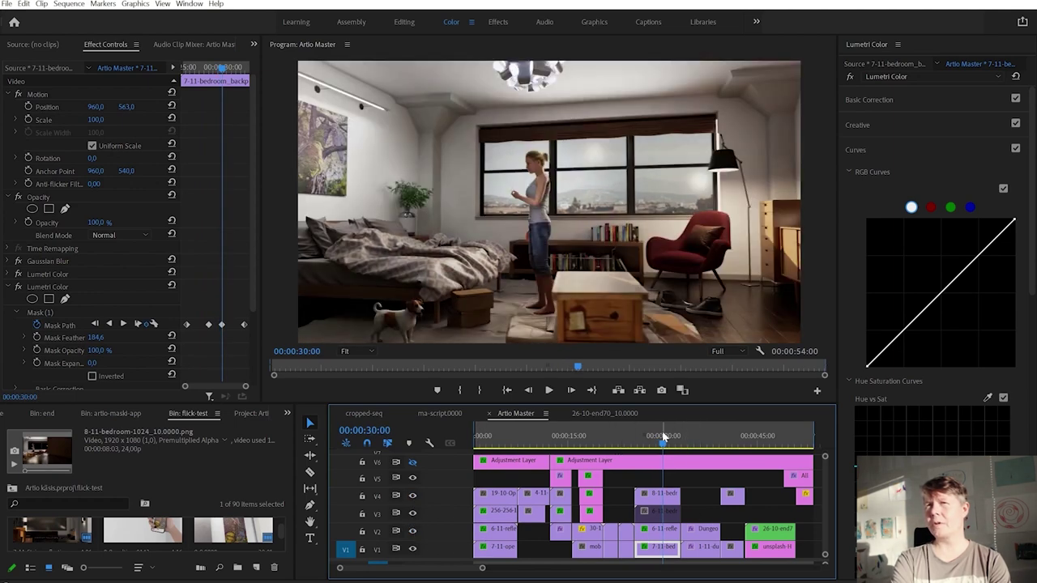
- Select Mask (1) of the backplate clip's second Lumetri Color effect and play the bedroom shot to follow the mask
left_click_drag(663, 441, 647, 446)
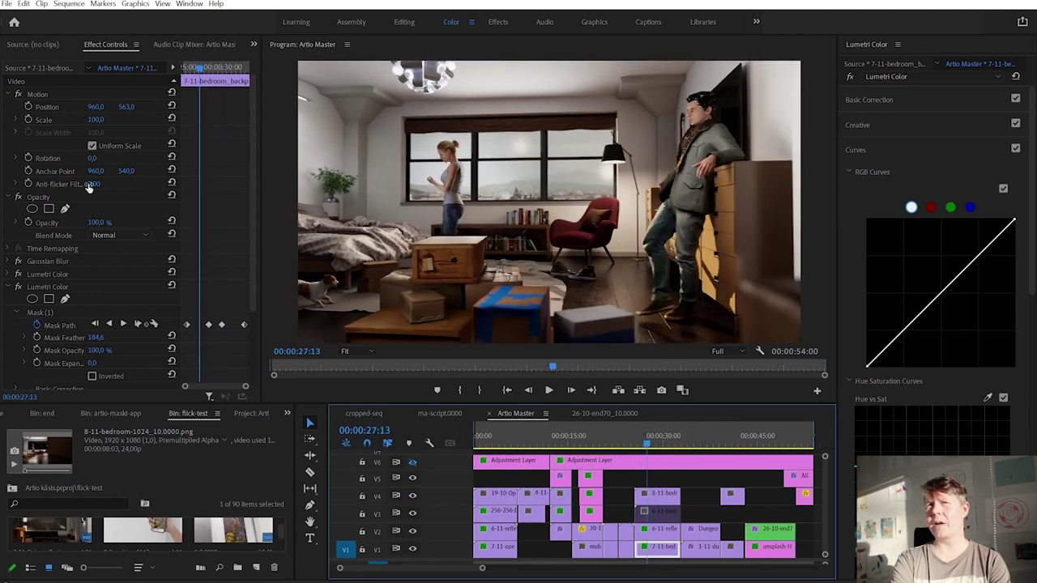
left_click(46, 289)
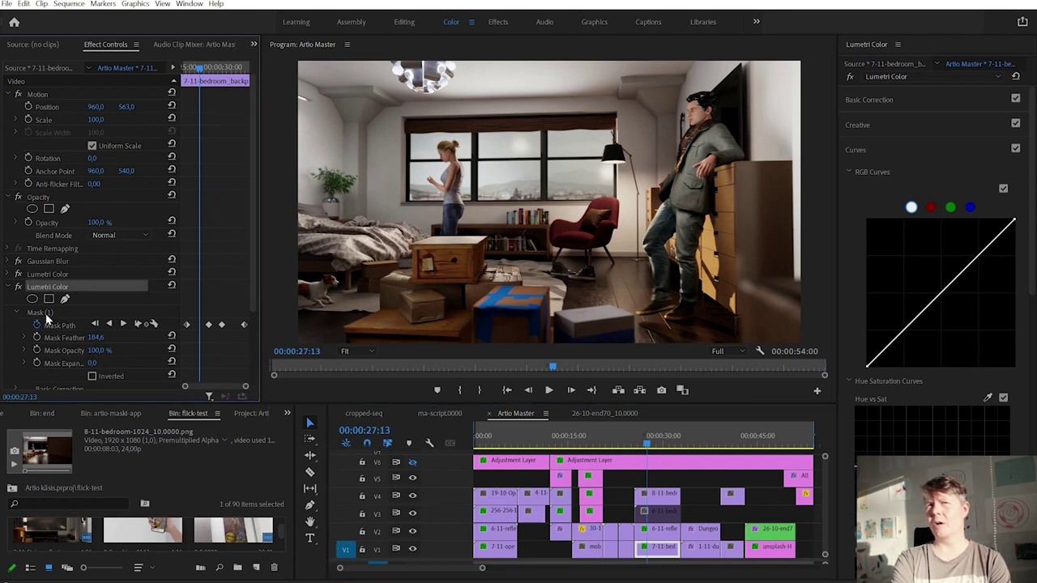
left_click(46, 314)
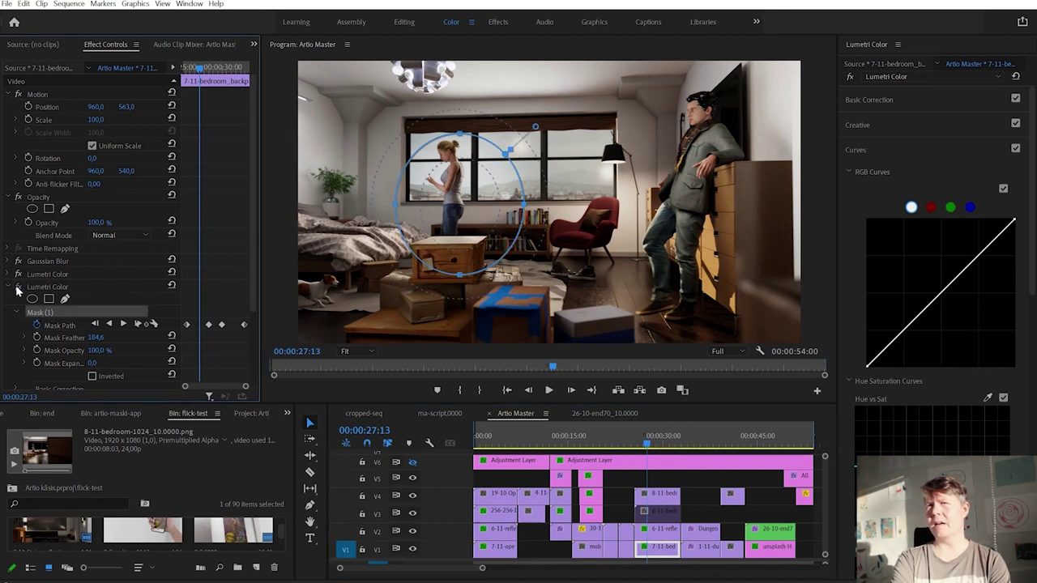
left_click(641, 444)
key("space")
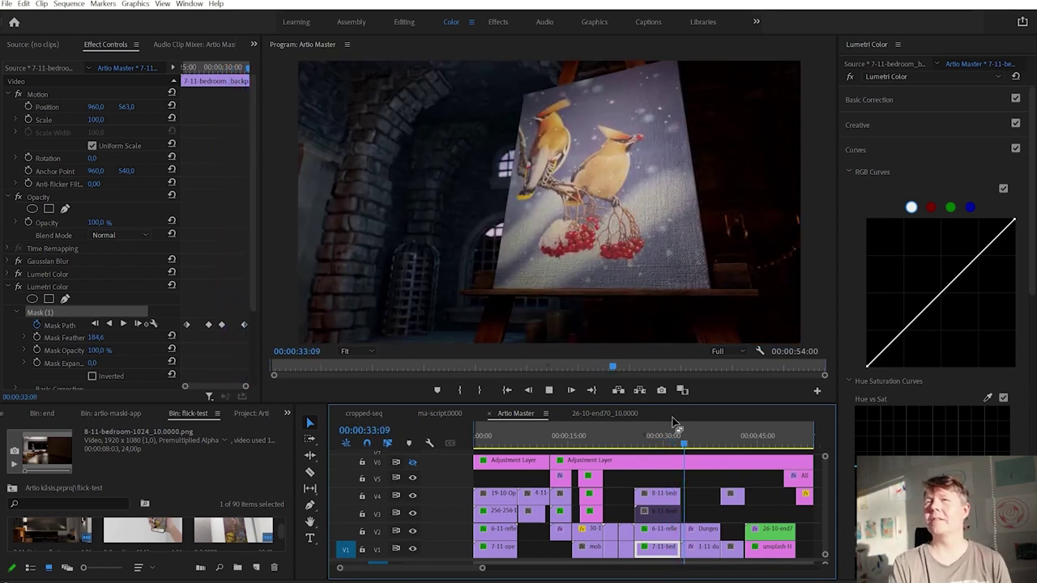
left_click(666, 445)
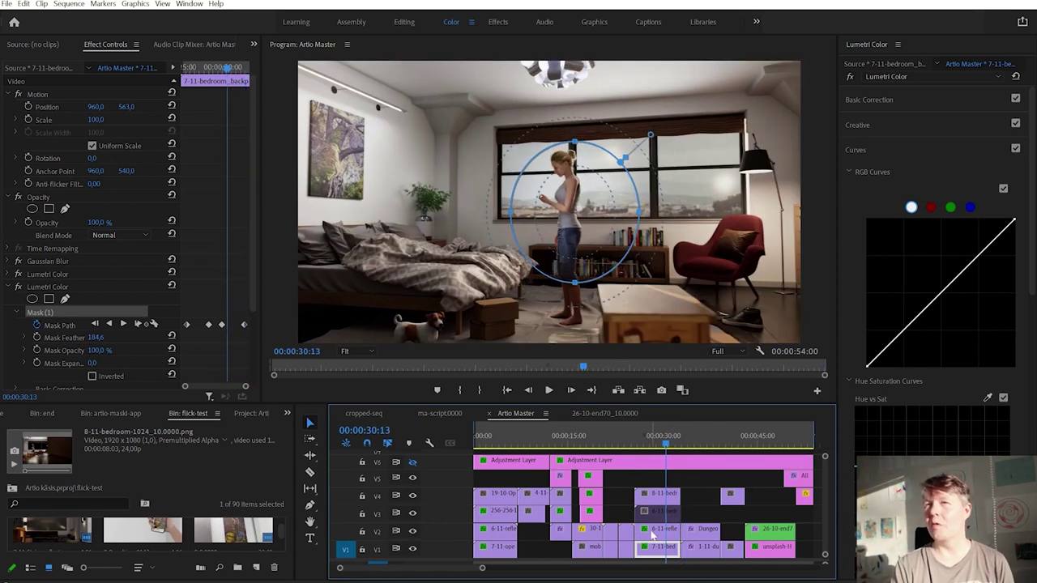
- Select the 8-11-bedroom-1024 clip on V4 and reveal its source footage in the project
left_click(665, 495)
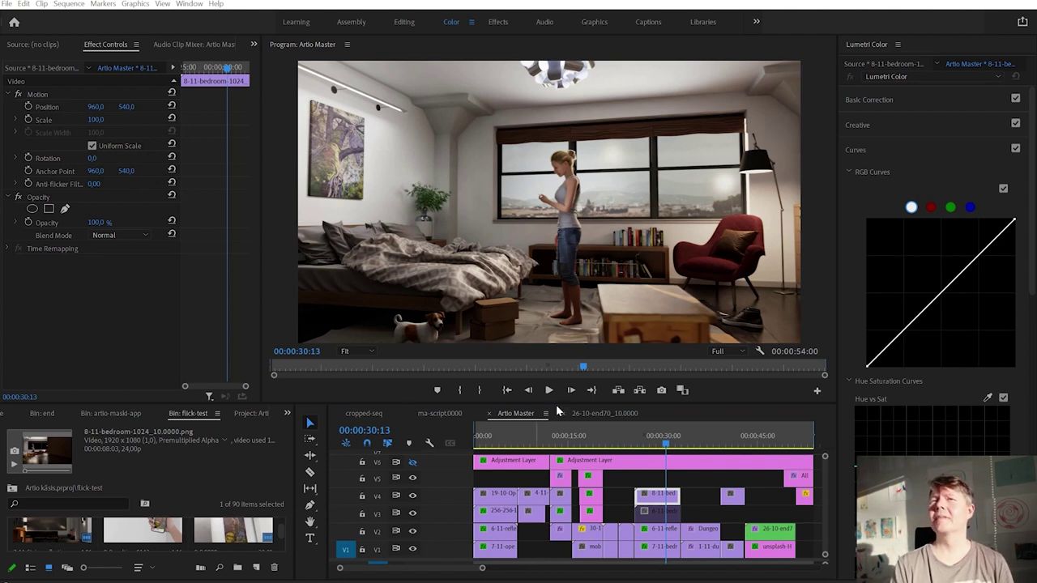
left_click(24, 68)
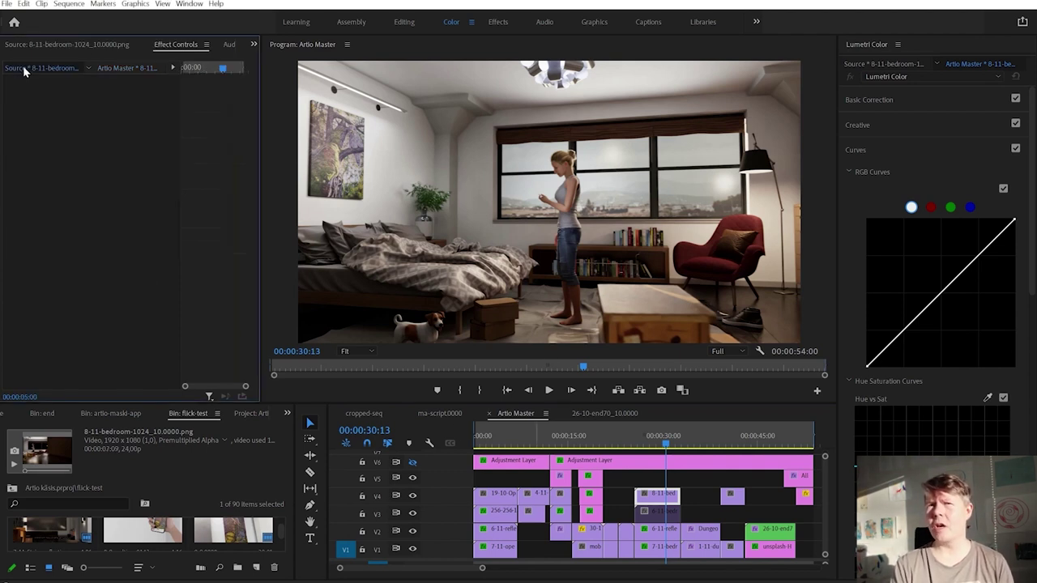
right_click(659, 501)
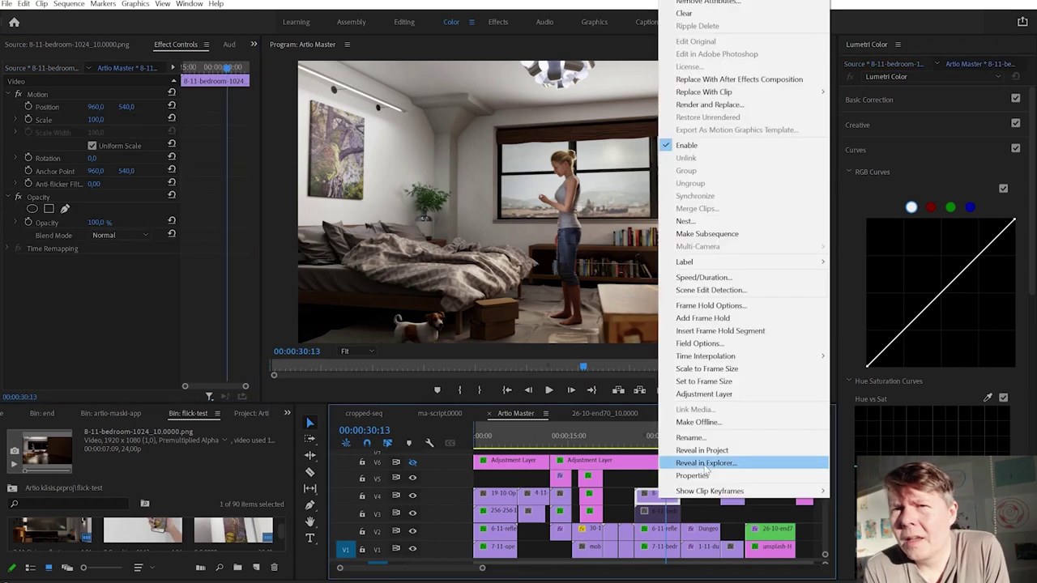
left_click(708, 449)
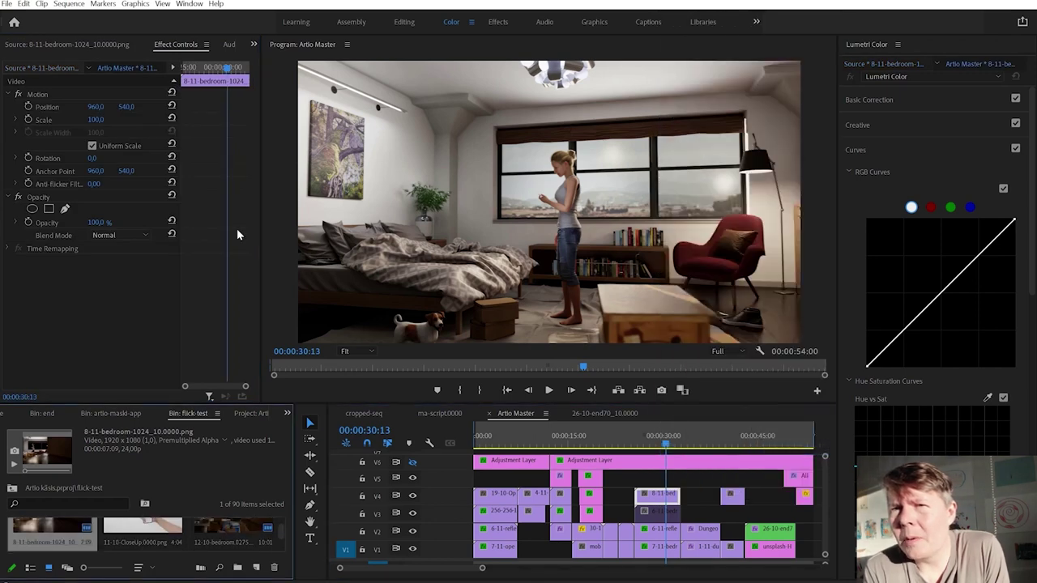
- Interpret the 8-11-bedroom-1024_10.0000.png footage with straight alpha instead of premultiplied alpha
right_click(48, 535)
mouse_move(86, 332)
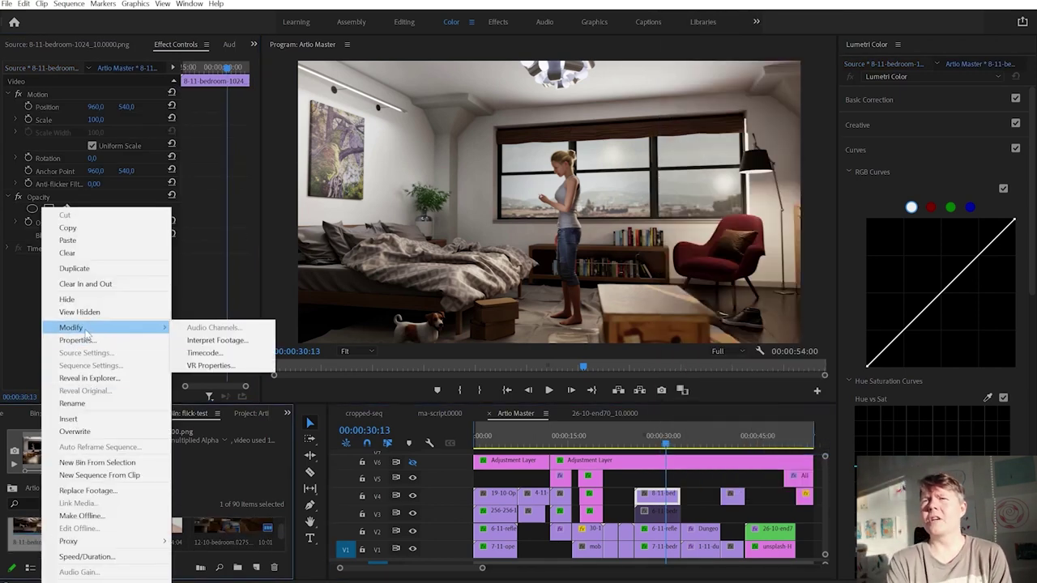
left_click(219, 341)
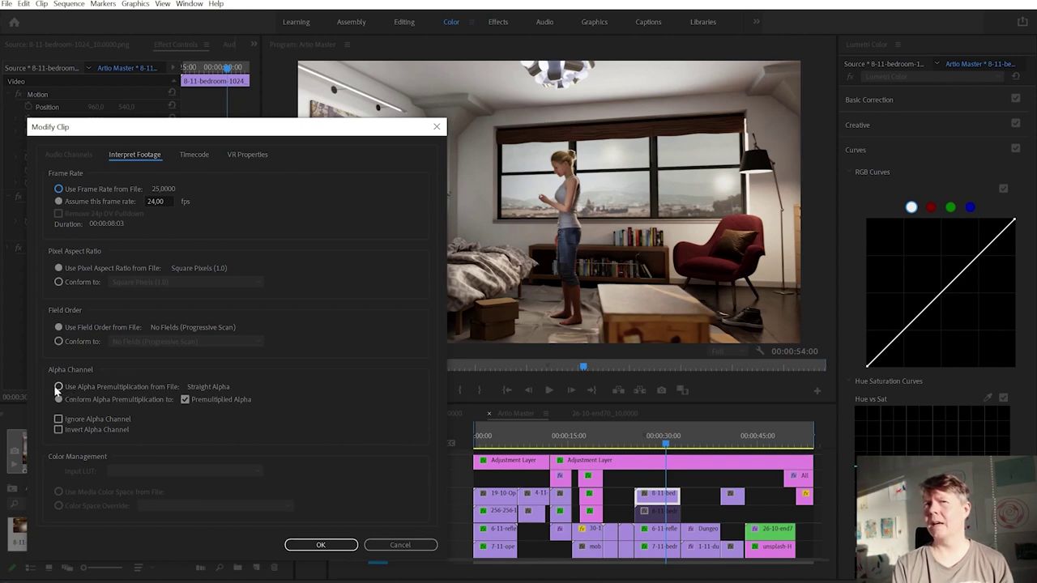
left_click(345, 548)
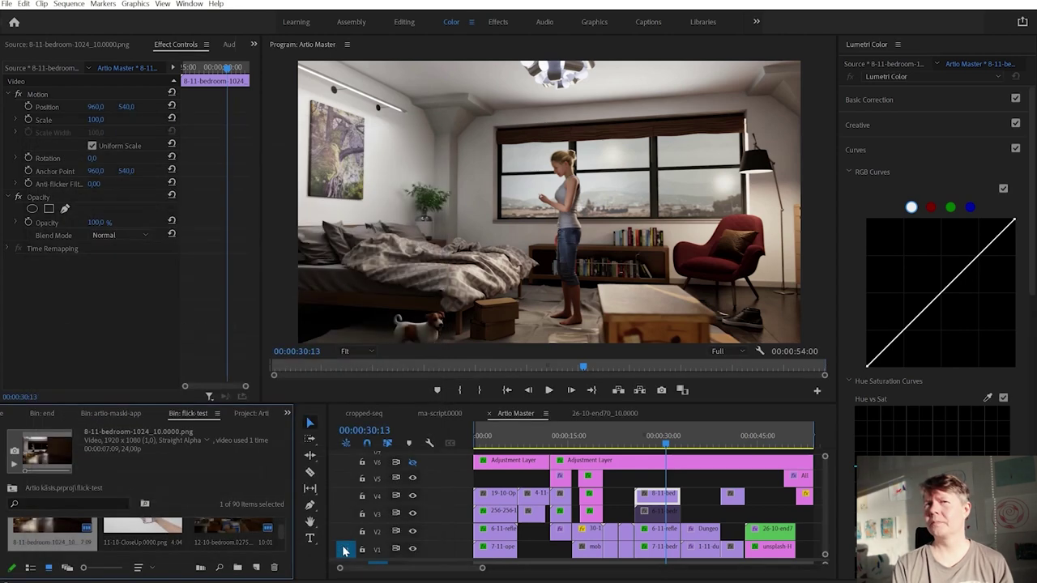
- Zoom the program preview to 100% and play the bedroom shot up to 00:00:29:23 to inspect the character's edges
left_click(345, 352)
left_click(358, 433)
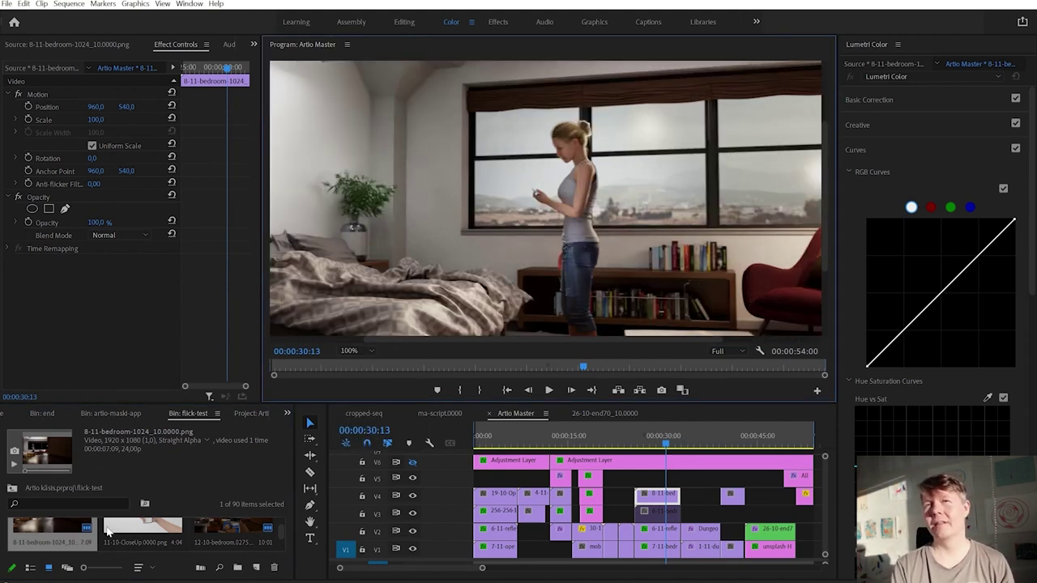
right_click(39, 532)
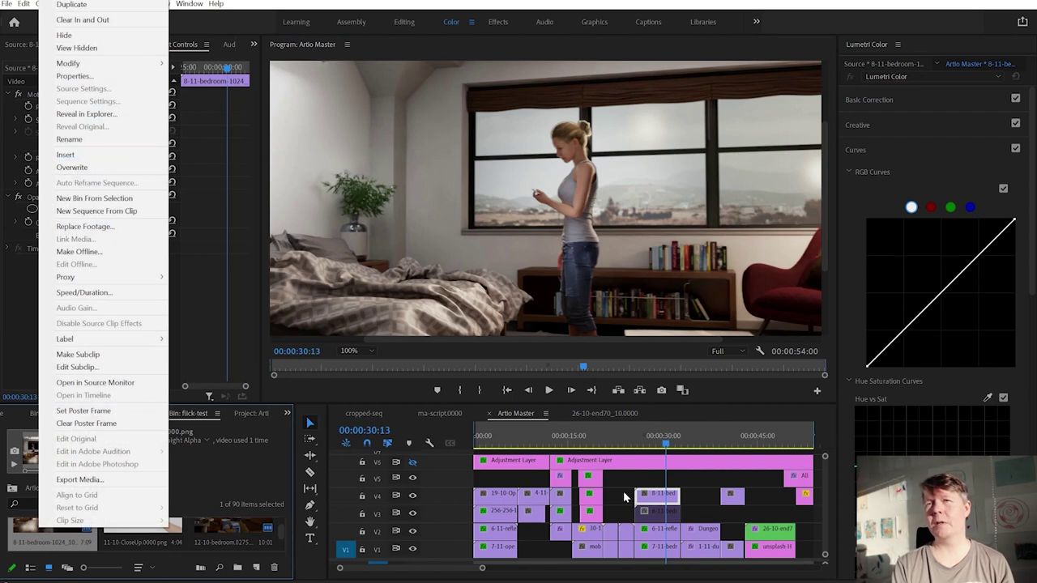
left_click_drag(672, 443, 651, 444)
key("space")
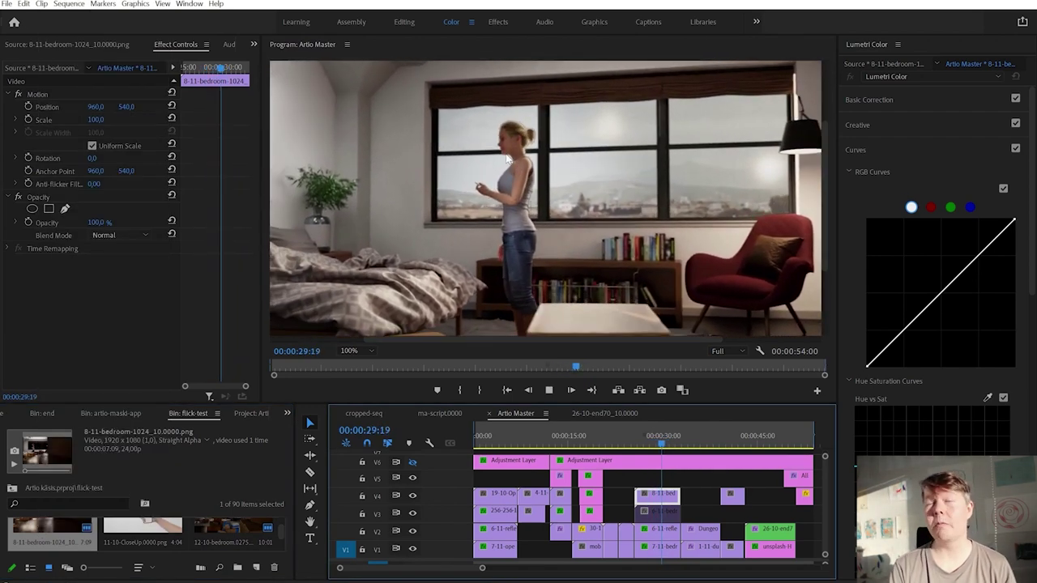
key("space")
- Conform the 8-11-bedroom-1024 footage's alpha to Premultiplied Alpha and replay the bedroom shot
right_click(53, 535)
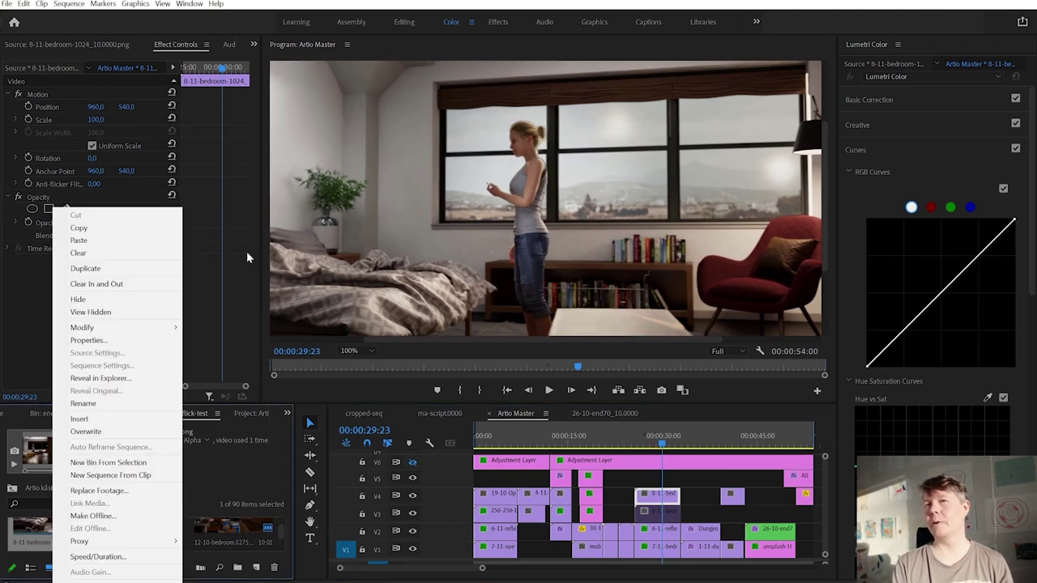
mouse_move(187, 329)
left_click(225, 341)
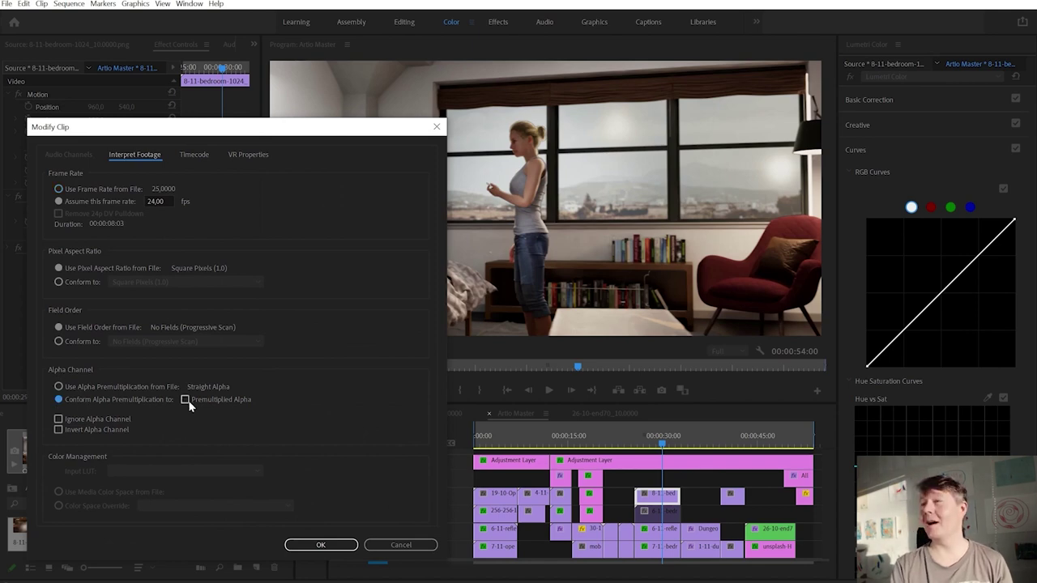
left_click(333, 546)
left_click(648, 444)
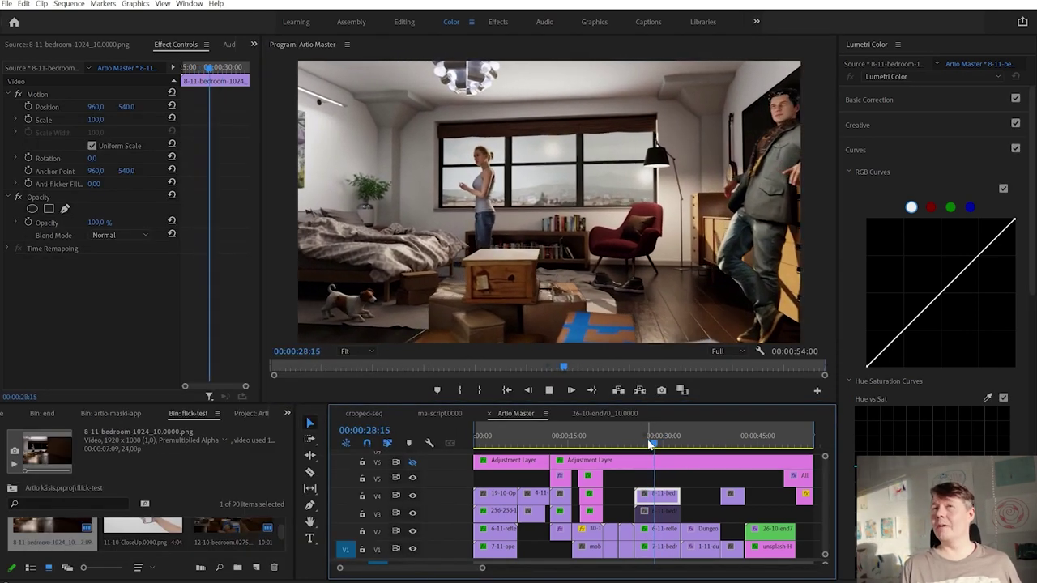
key("space")
- Park the playhead at 00:00:05:01, switch to File Explorer and open Screenshot 2021-11-08 102254.png from the color correction reference folder
left_click_drag(660, 444, 504, 450)
key("alt+Tab")
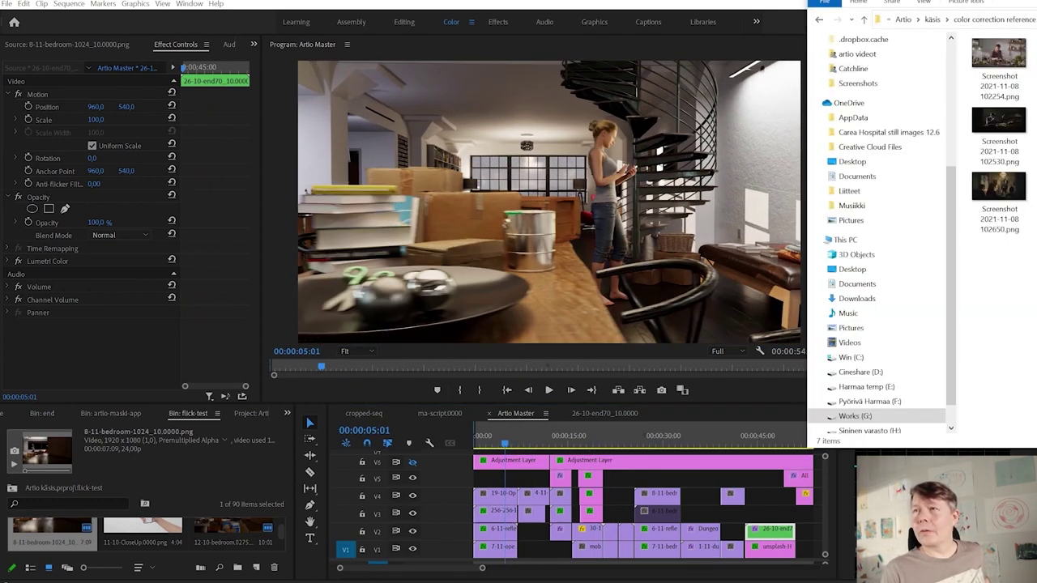
left_click_drag(1036, 1, 574, 51)
left_click(464, 128)
double_click(465, 122)
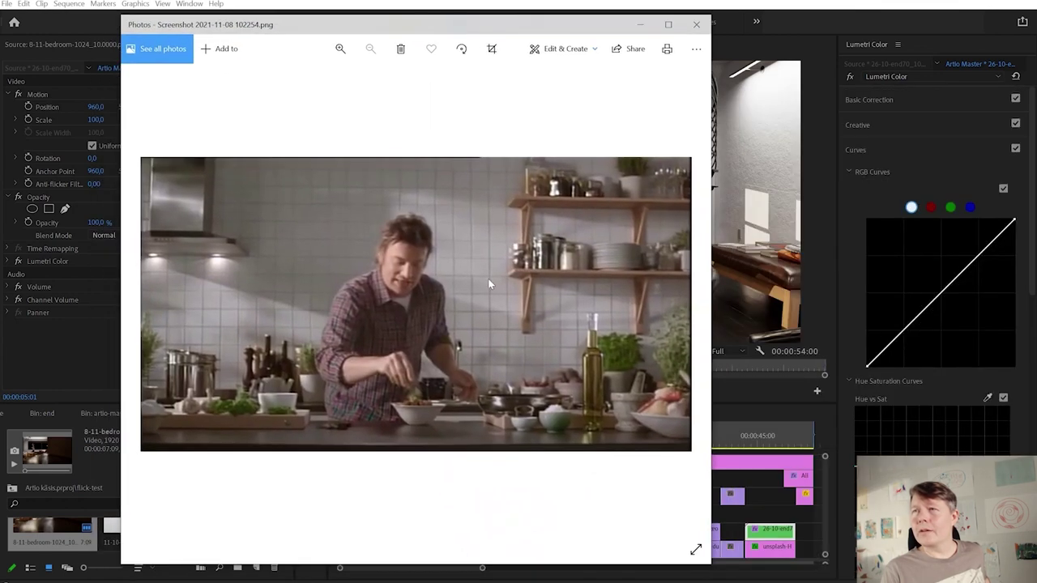
- Browse to reference image Screenshot 2021-11-08 102530.png, then shrink the photo viewer and move it clear of the opening shot's preview
left_click(694, 299)
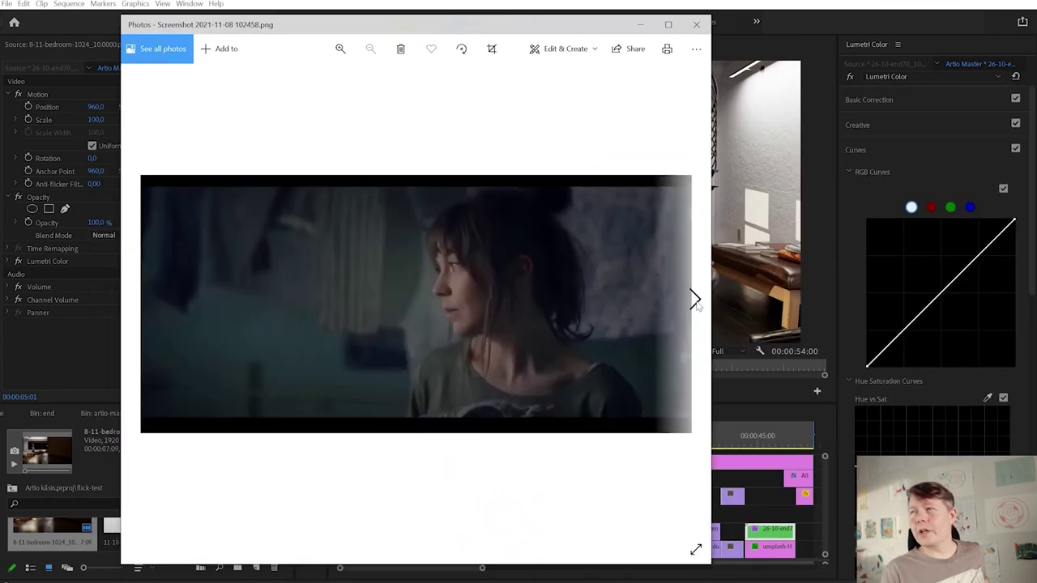
left_click(694, 300)
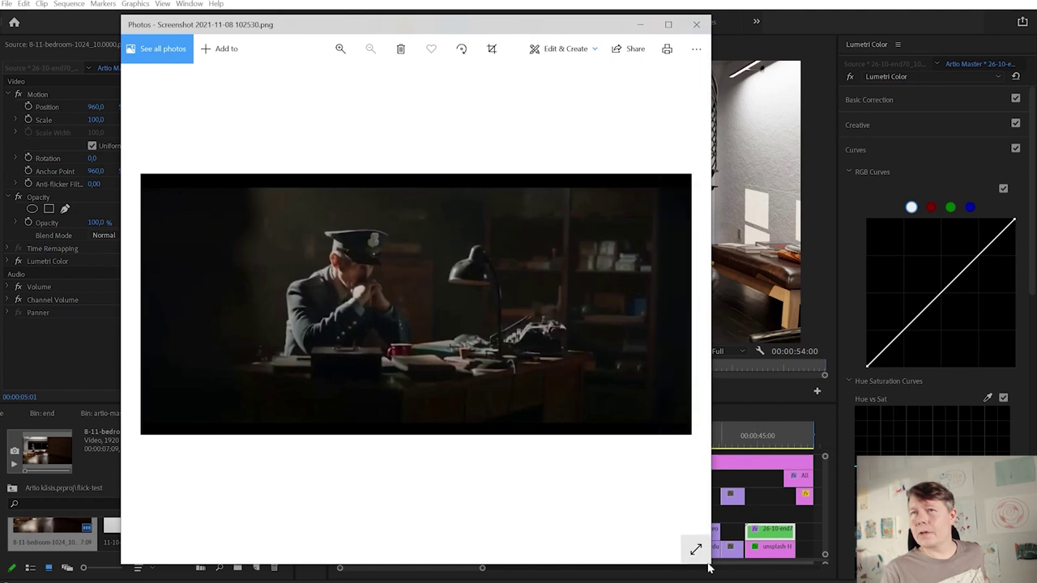
left_click_drag(709, 569, 683, 378)
left_click_drag(516, 26, 802, 207)
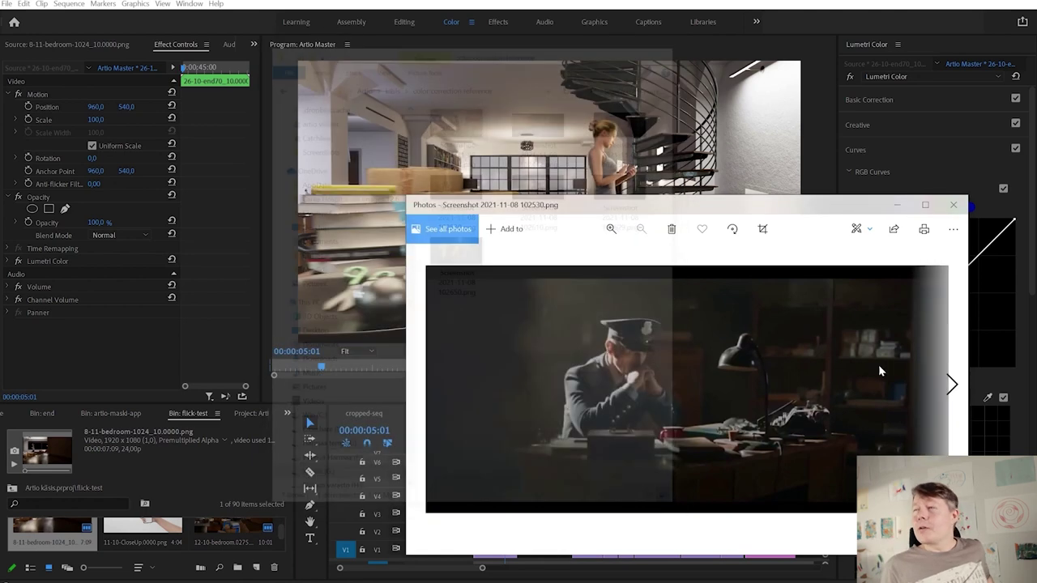
- Compare the opening shot with reference screenshots 102610 and 102629, then go back through the images to 102442
left_click(952, 384)
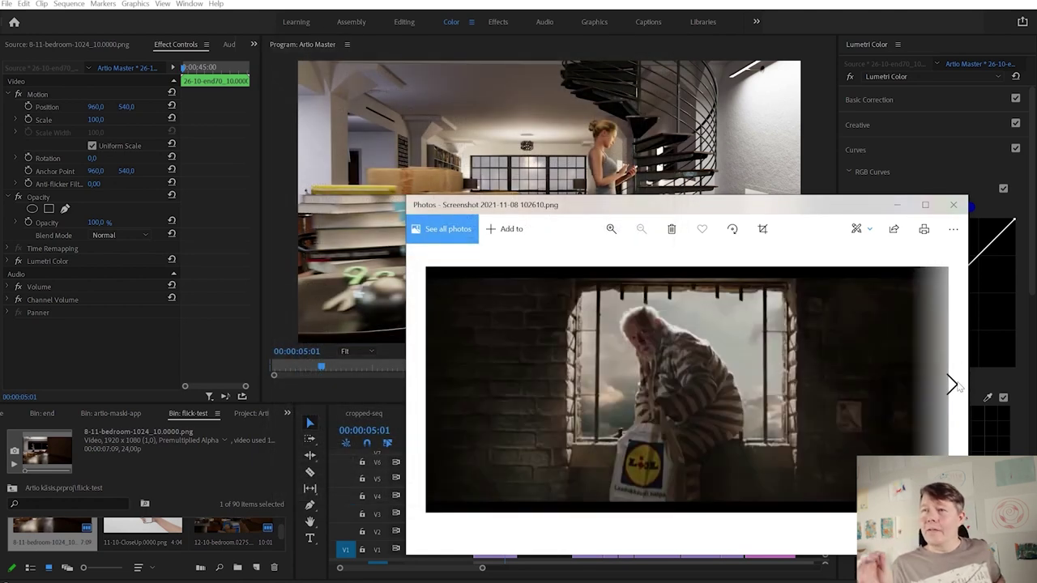
left_click_drag(775, 200, 817, 218)
left_click(995, 404)
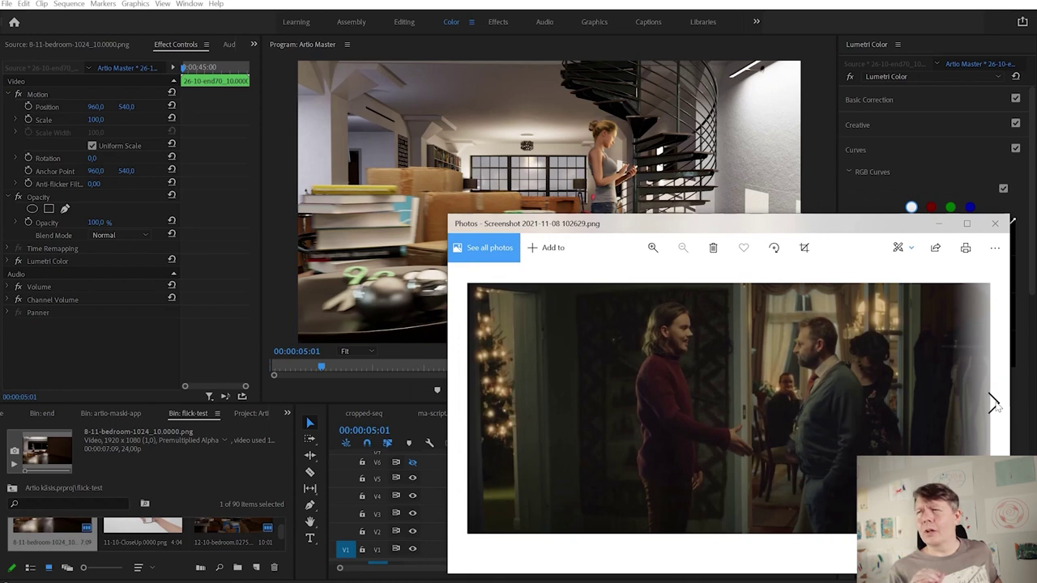
left_click(462, 404)
left_click(463, 404)
left_click(462, 403)
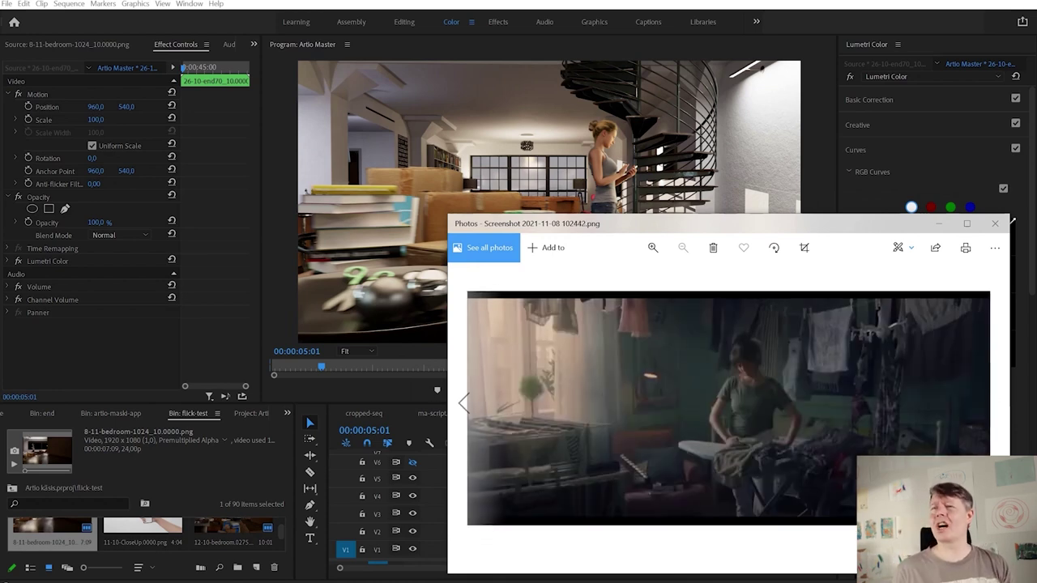
- Close the reference image, turn track V6 back on and show the Creative settings of the first adjustment layer at 00:00:04:23
left_click(995, 224)
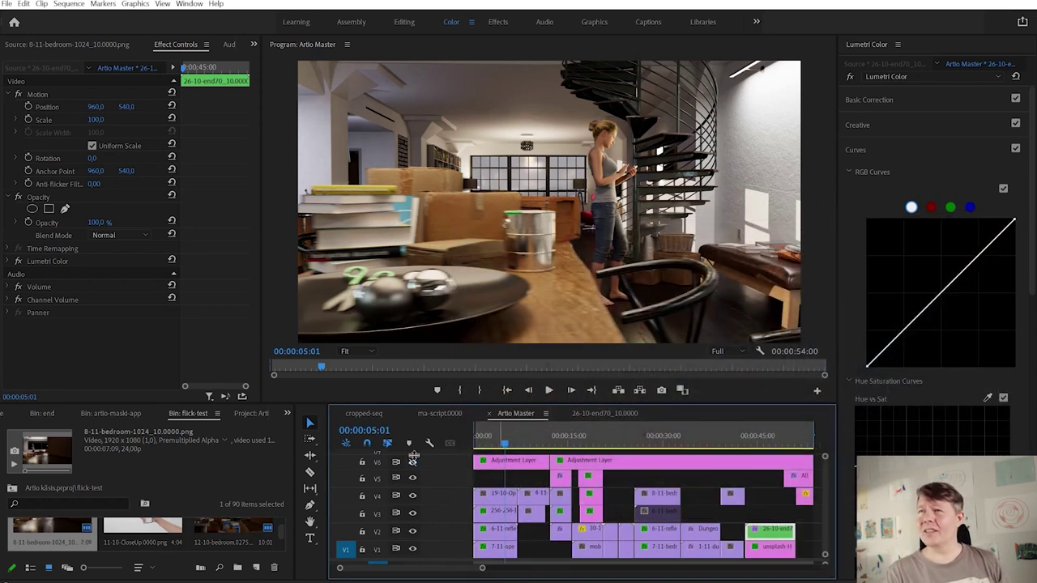
left_click(412, 461)
left_click(503, 444)
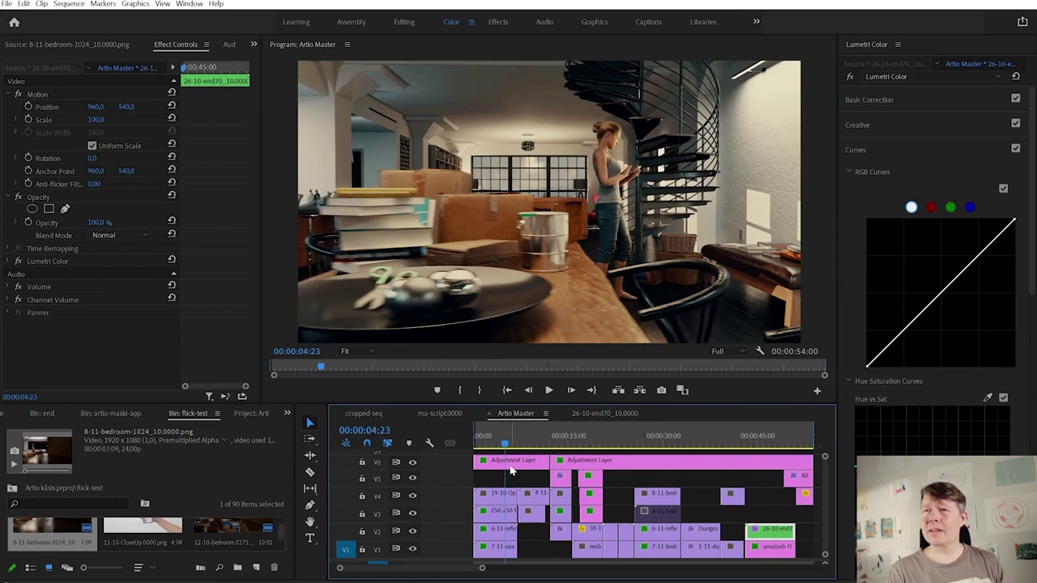
left_click(519, 461)
left_click(917, 127)
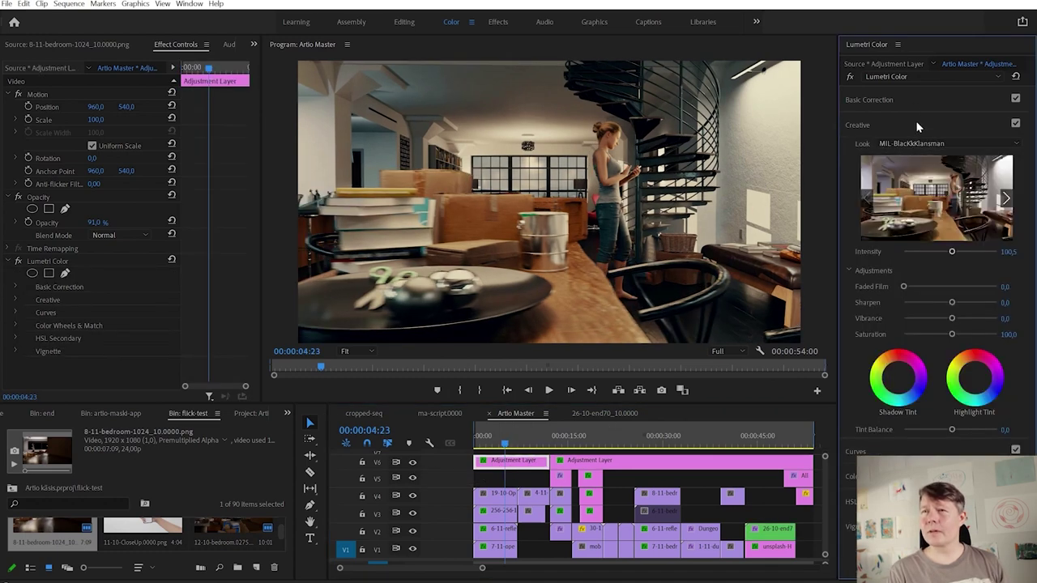
- Browse the LUT files in the Movies Inspired Looks folder for the adjustment layer's look and cancel without choosing one
left_click(918, 144)
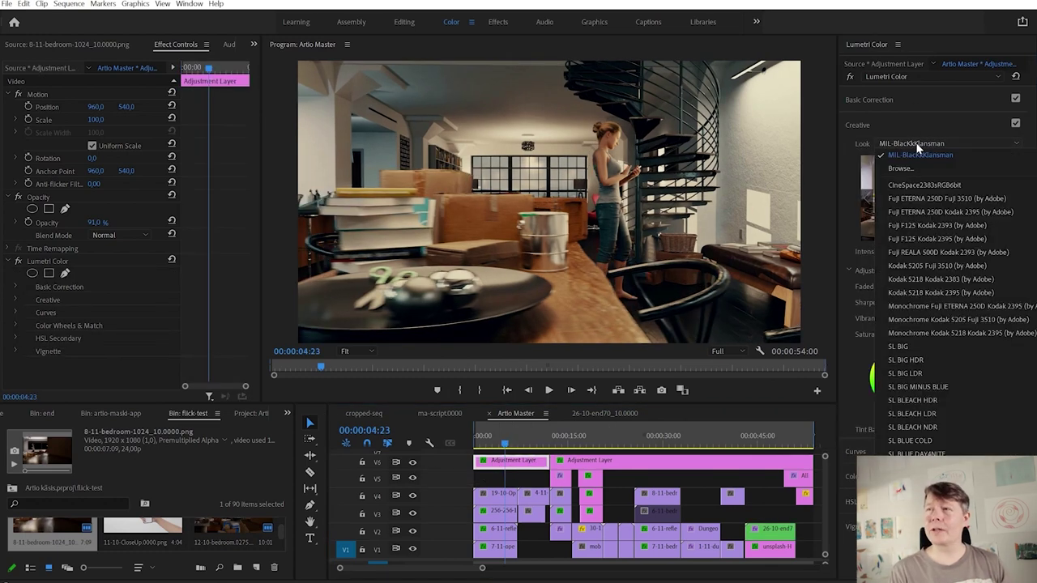
left_click(899, 165)
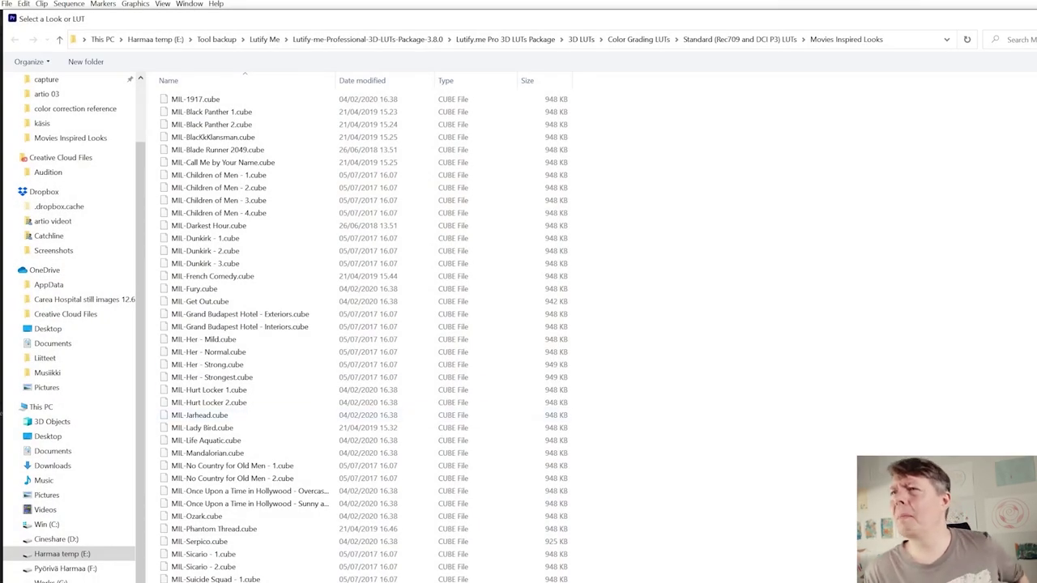
left_click_drag(1036, 582, 671, 440)
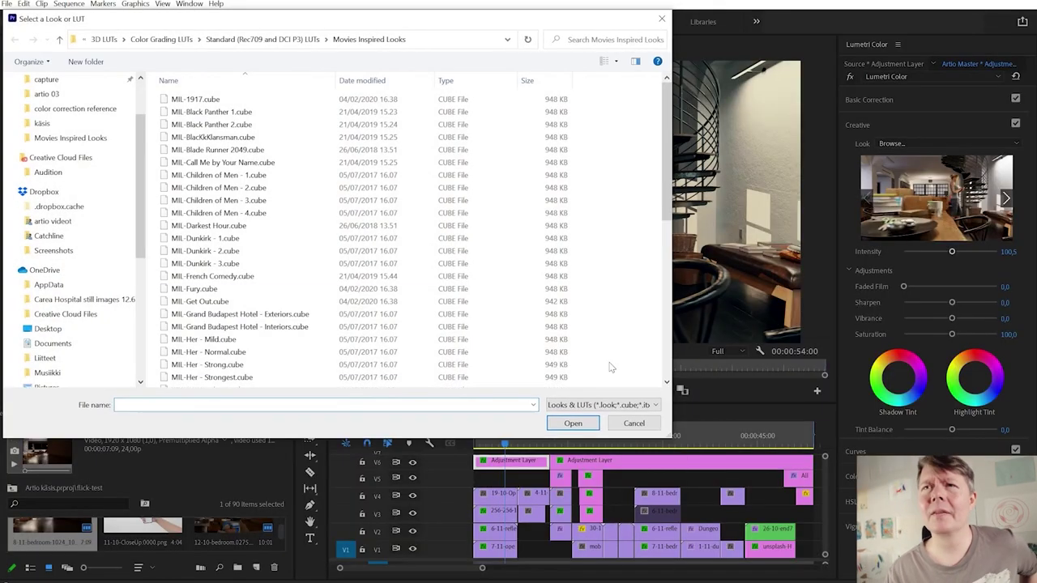
left_click_drag(323, 22, 526, 47)
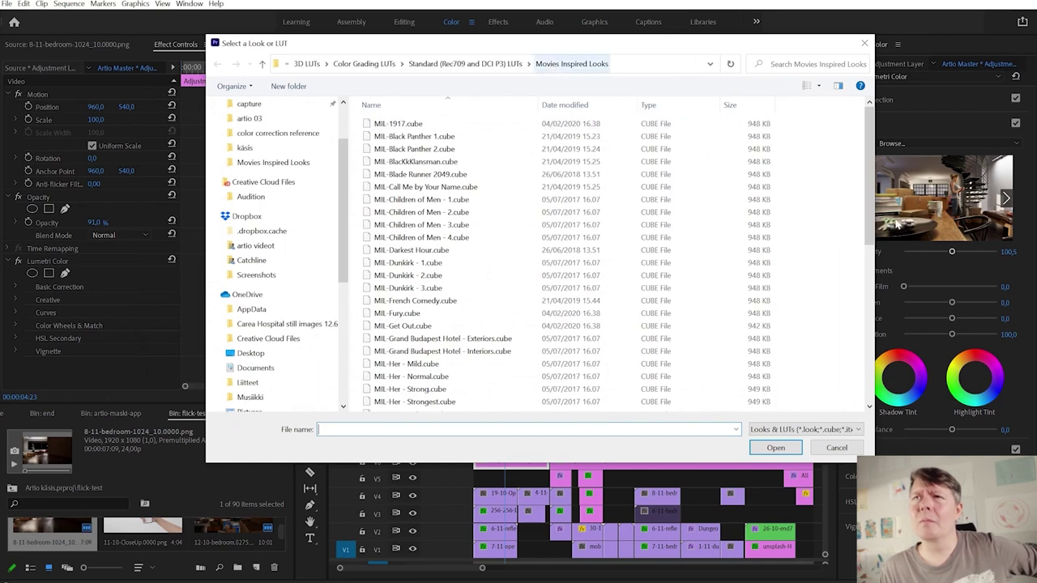
left_click_drag(870, 215, 867, 407)
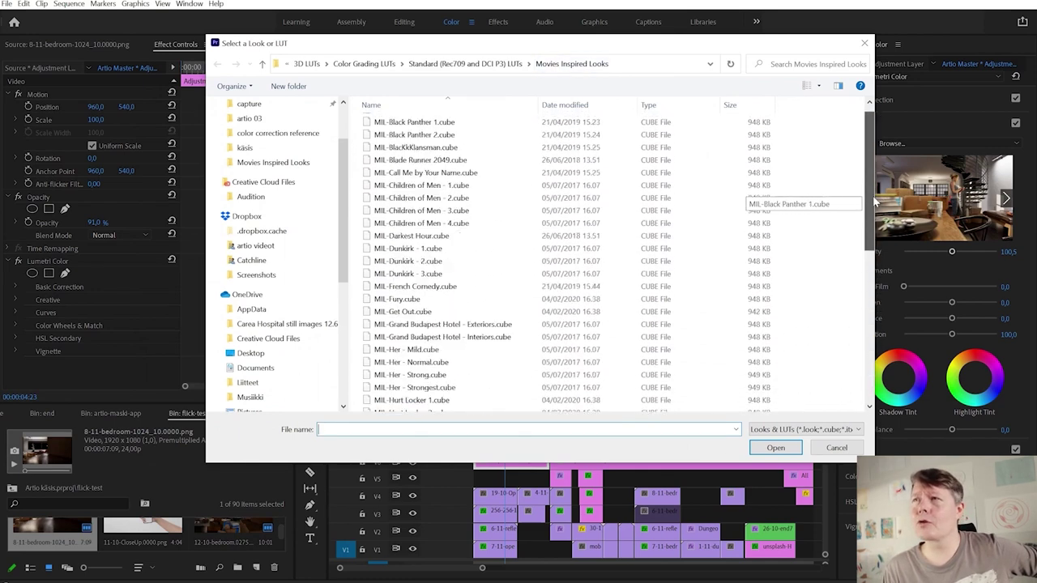
left_click(836, 448)
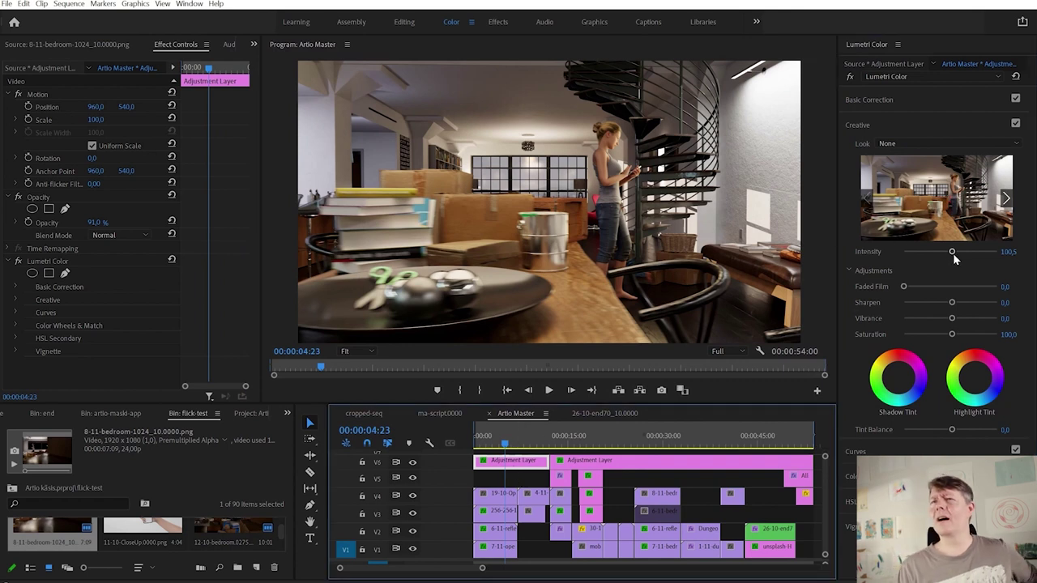
- Apply the MIL-BlacKkKlansman look to the first adjustment layer again
mouse_move(953, 254)
left_mouse_down()
mouse_move(978, 254)
mouse_move(950, 254)
left_mouse_up()
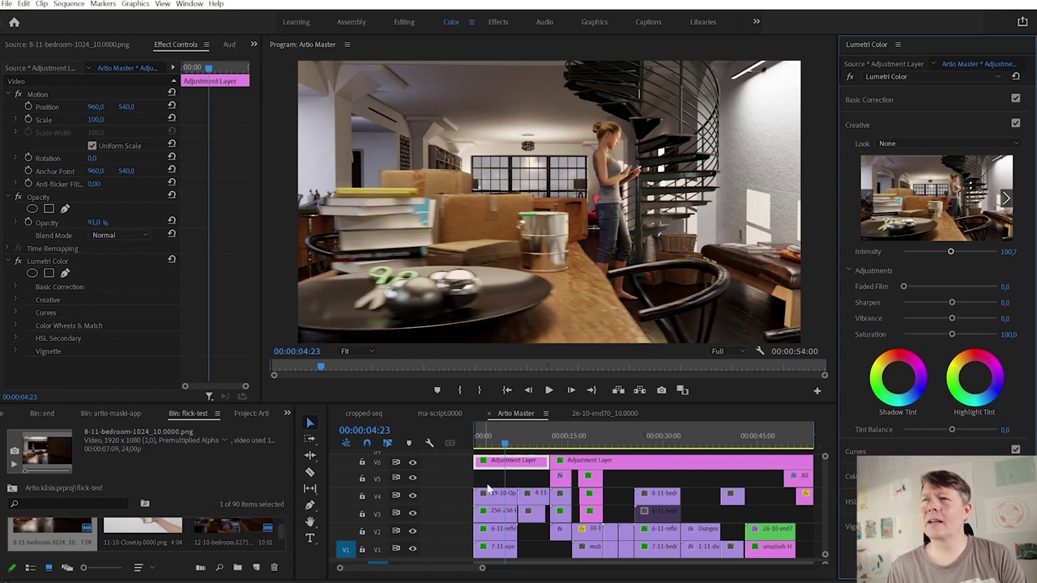
left_click(504, 468)
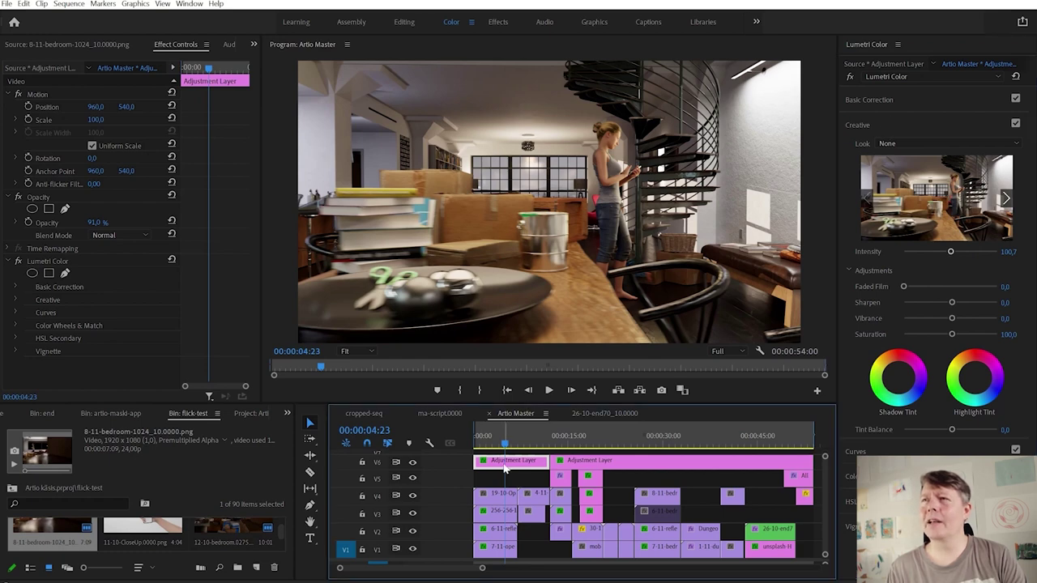
left_click(891, 146)
left_click(907, 167)
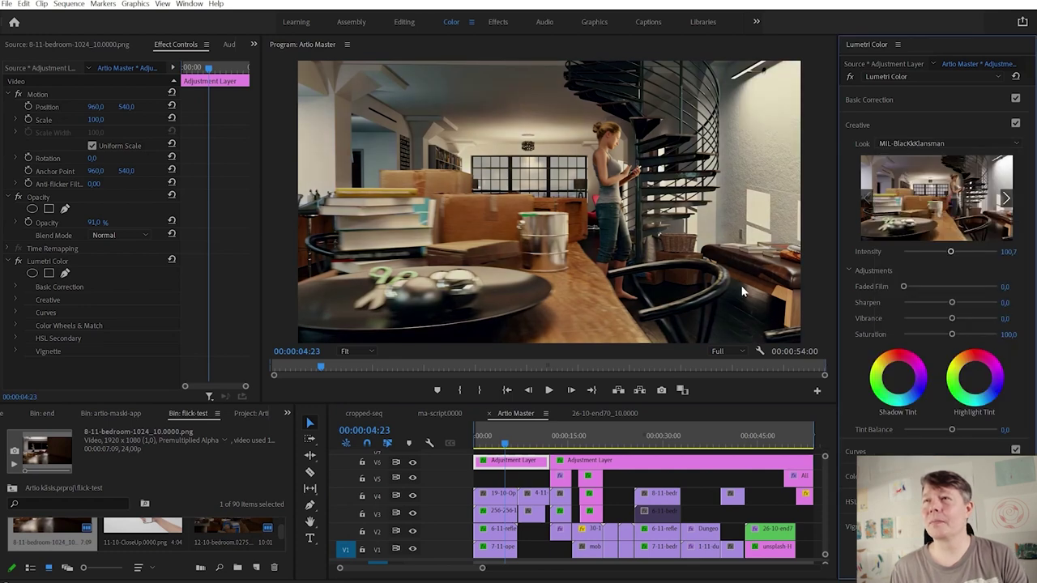
- Set the look intensity of the first adjustment layer to 104.6, judging it on the close-up at 00:00:08:06
mouse_move(951, 254)
left_mouse_down()
mouse_move(1008, 253)
mouse_move(955, 253)
left_mouse_up()
left_click_drag(505, 444, 526, 444)
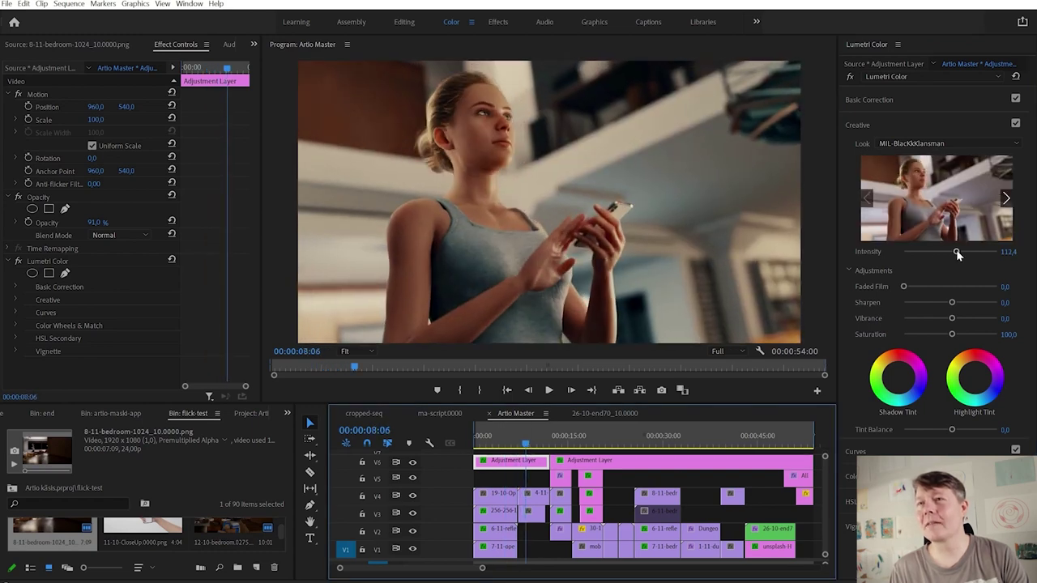
left_click_drag(957, 253, 953, 254)
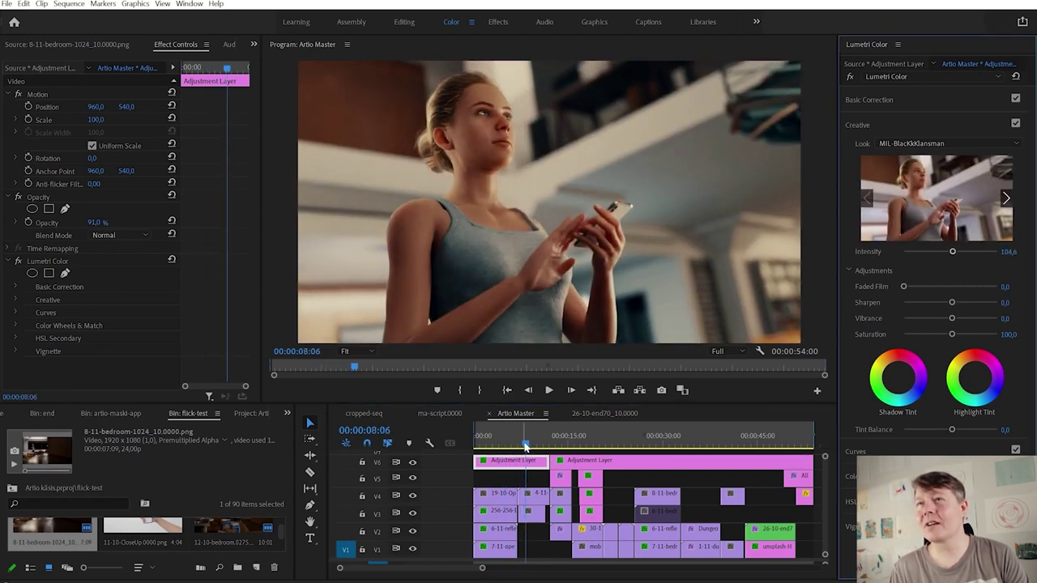
- Compare the shots at 00:00:08:18 and 00:00:13:05 with and without grading by toggling track V6's visibility
left_click_drag(505, 444, 527, 447)
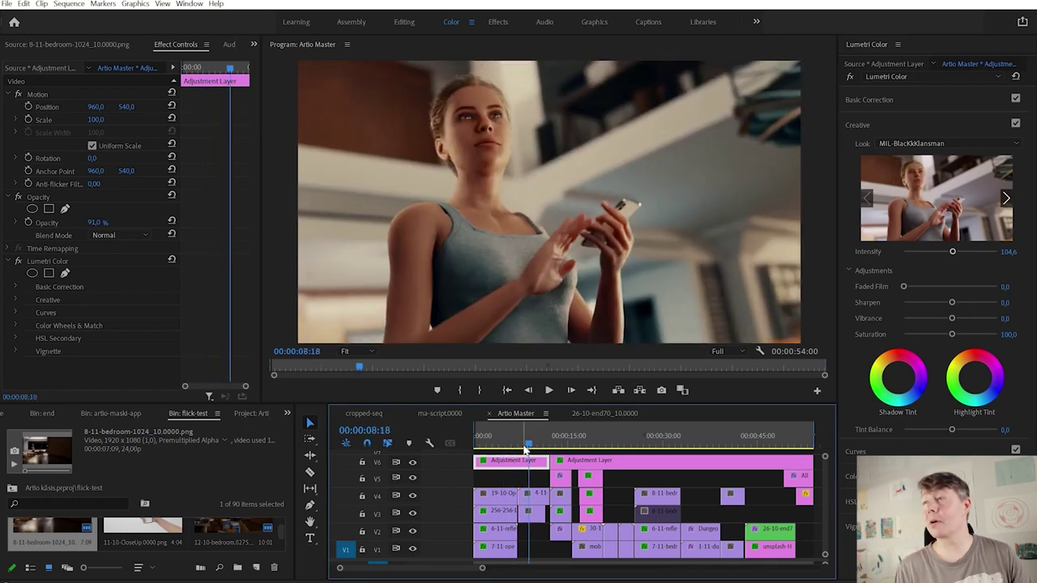
left_click(412, 463)
left_click(413, 464)
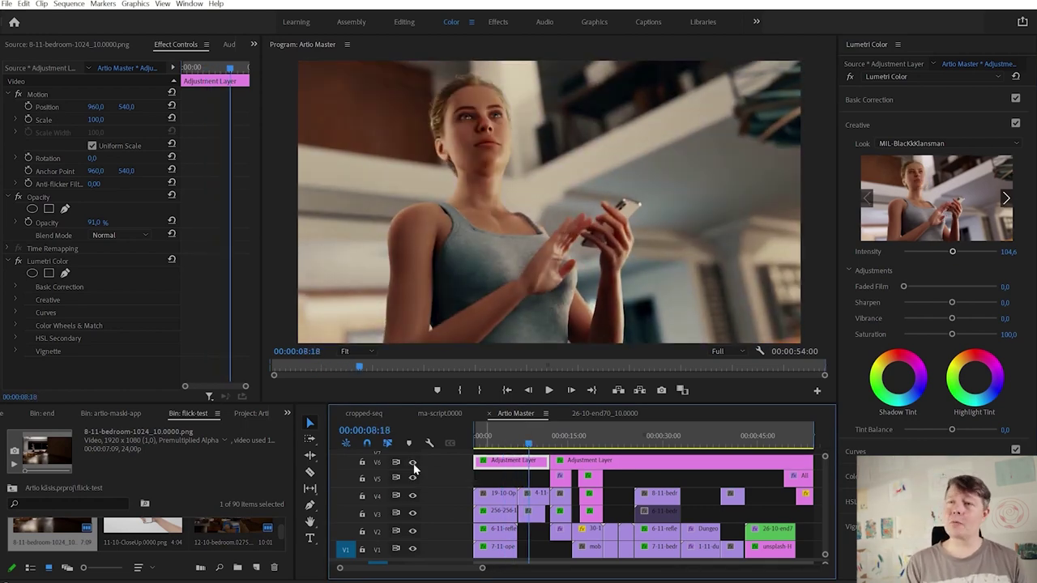
left_click_drag(530, 445, 556, 444)
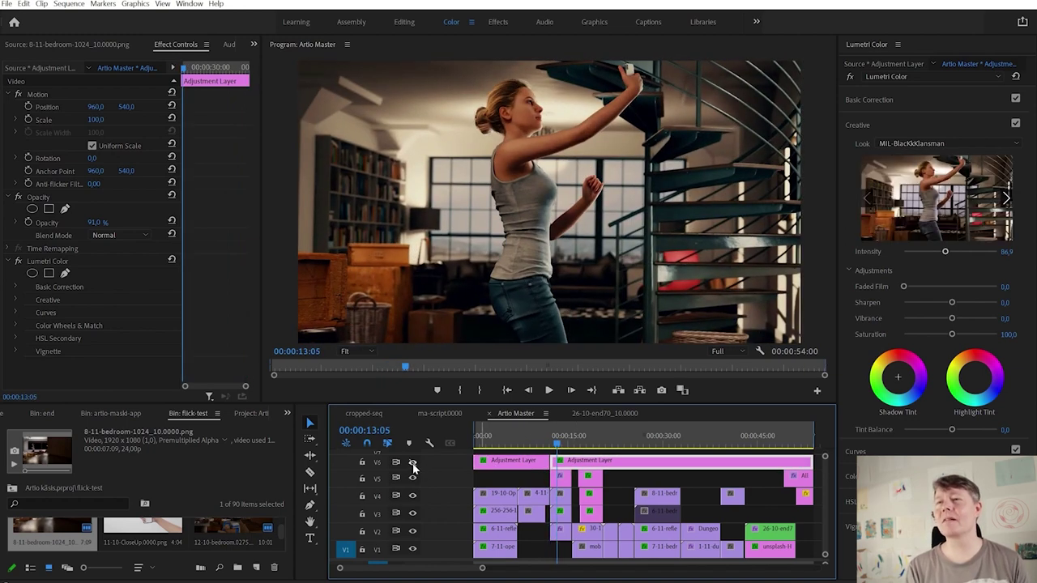
left_click(412, 465)
left_click(412, 464)
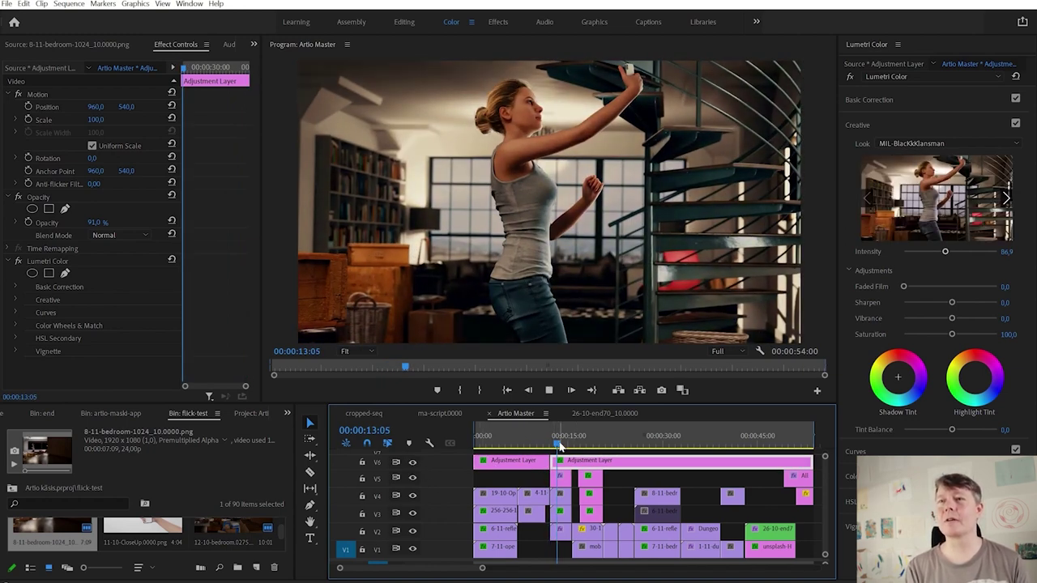
- Play the graded staircase shot from 00:00:13:05, and the dining room shot from 00:00:46:18
key("space")
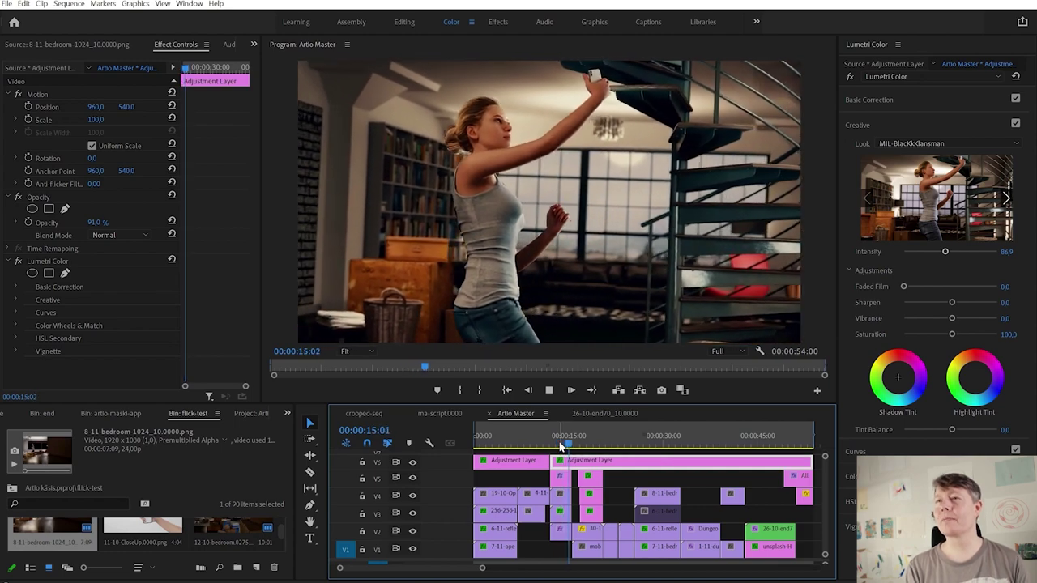
key("space")
left_click_drag(580, 445, 770, 446)
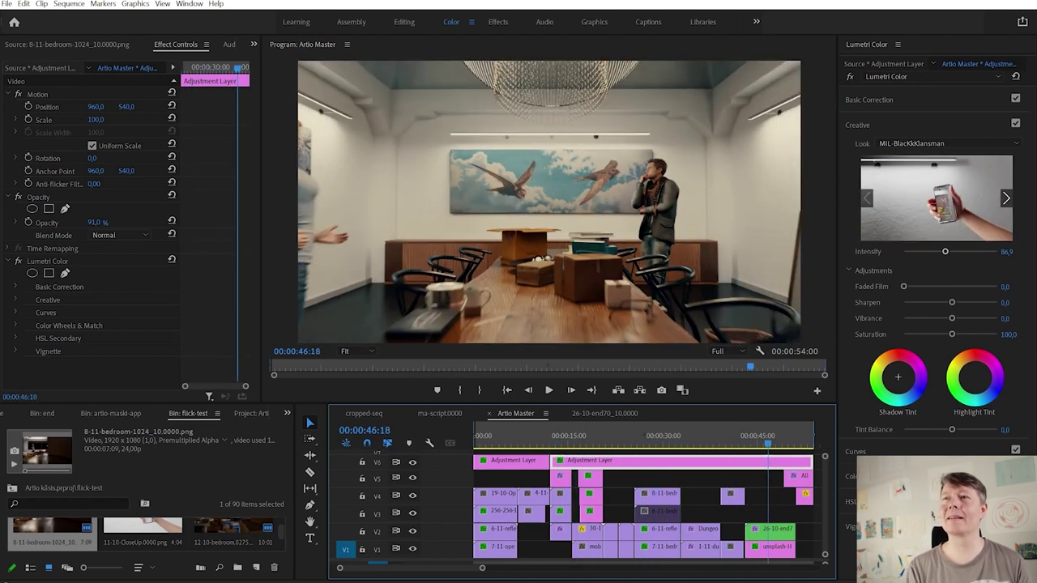
left_click_drag(482, 567, 505, 567)
key("space")
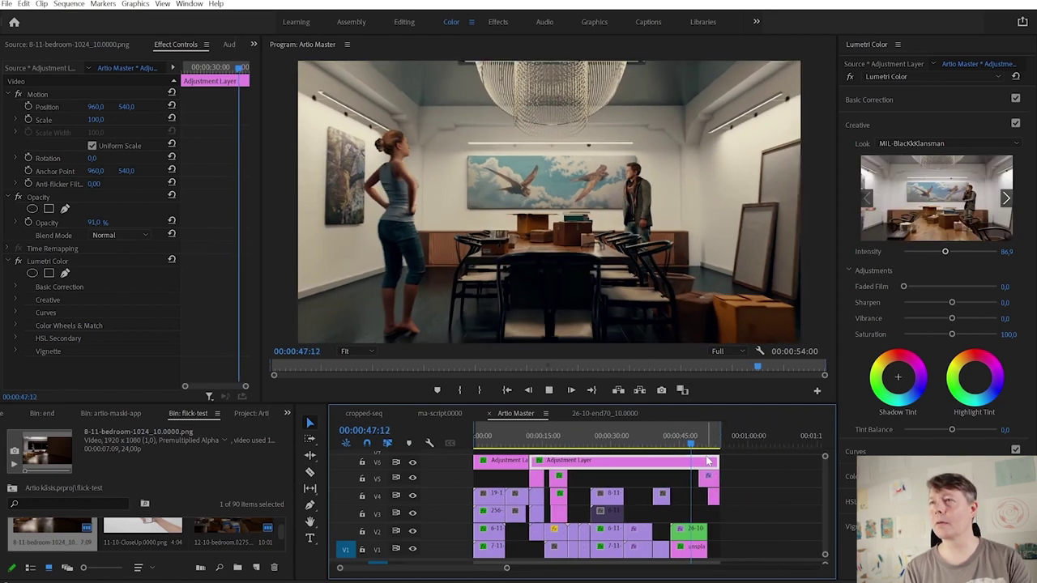